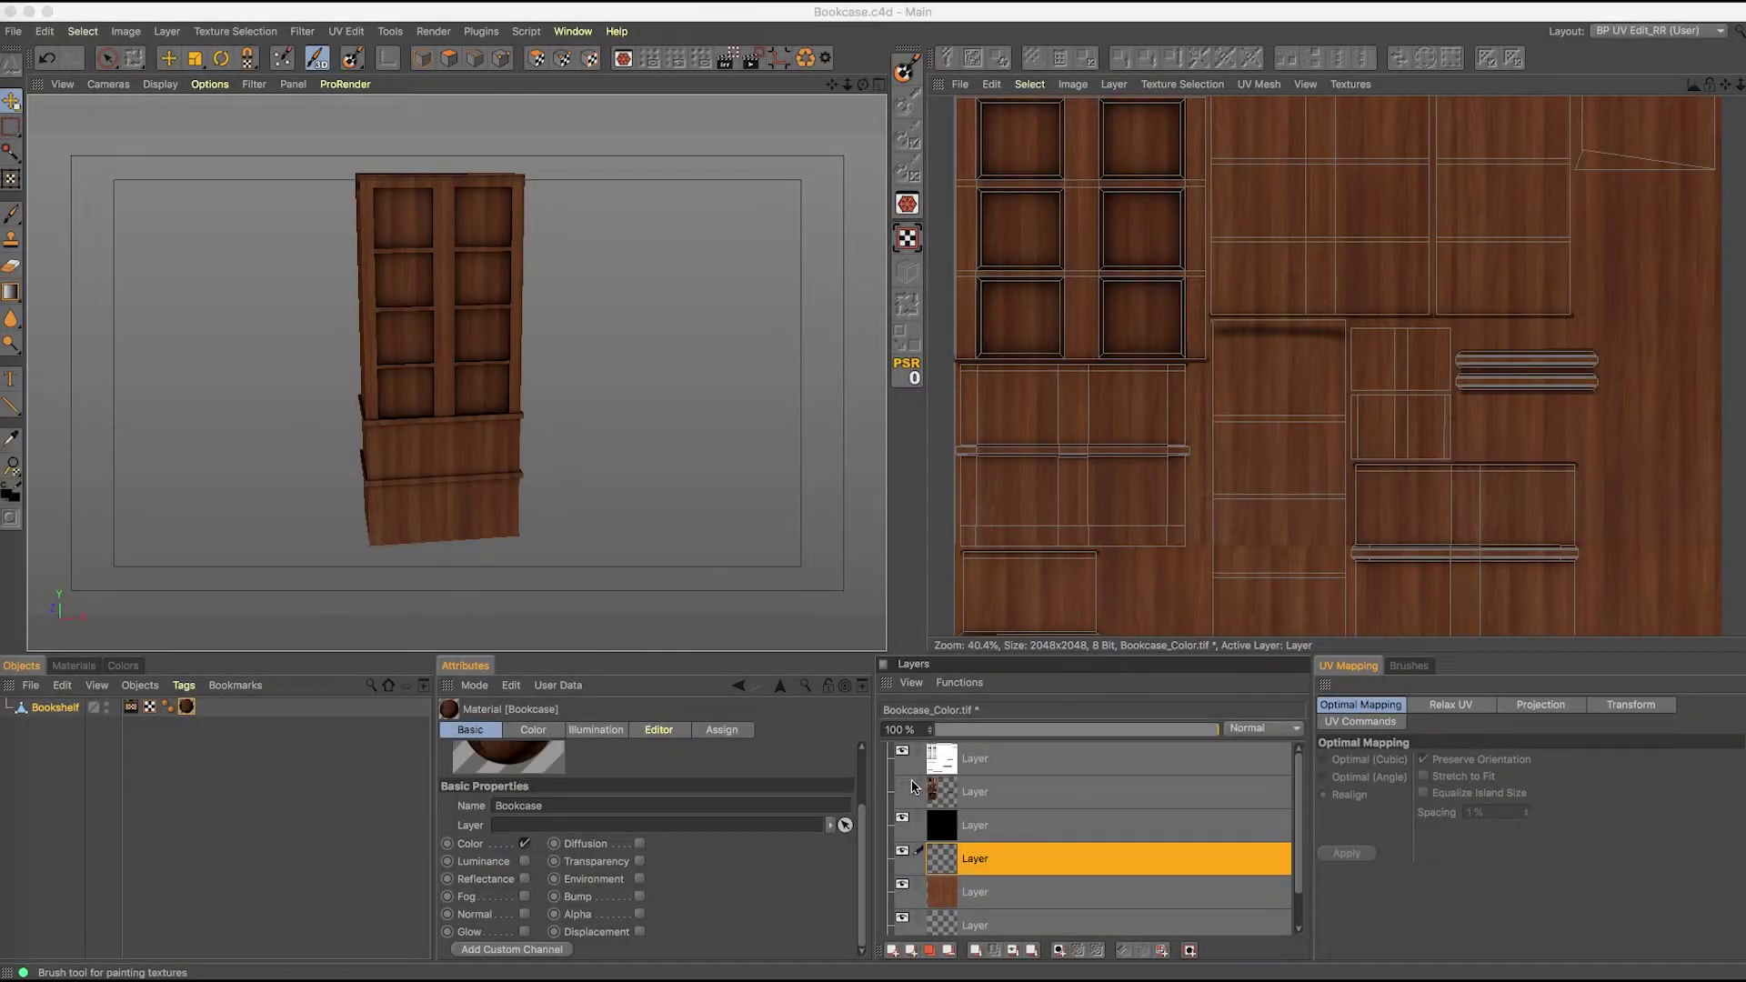
- Preview the ornate books layer on the bookcase, then select that layer and hide it again
{"action": "left_click", "coordinate": [902, 791]}
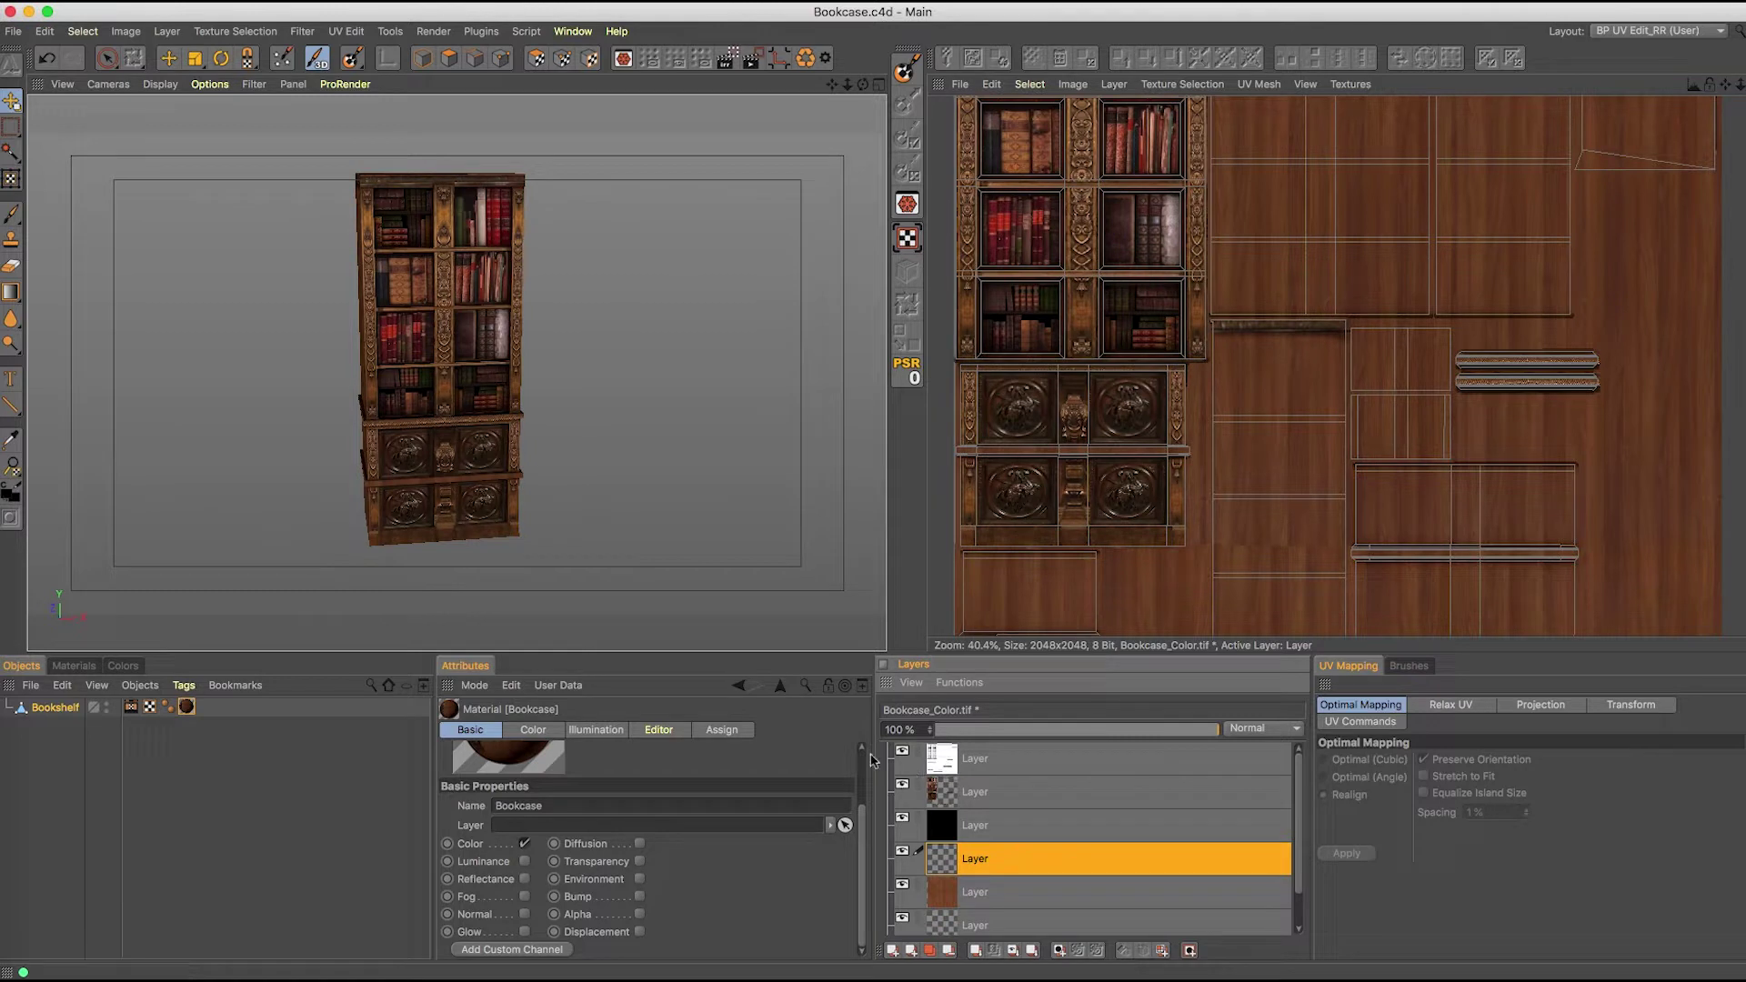
{"action": "left_click_drag", "start_coordinate": [564, 446], "coordinate": [536, 373], "text": "alt"}
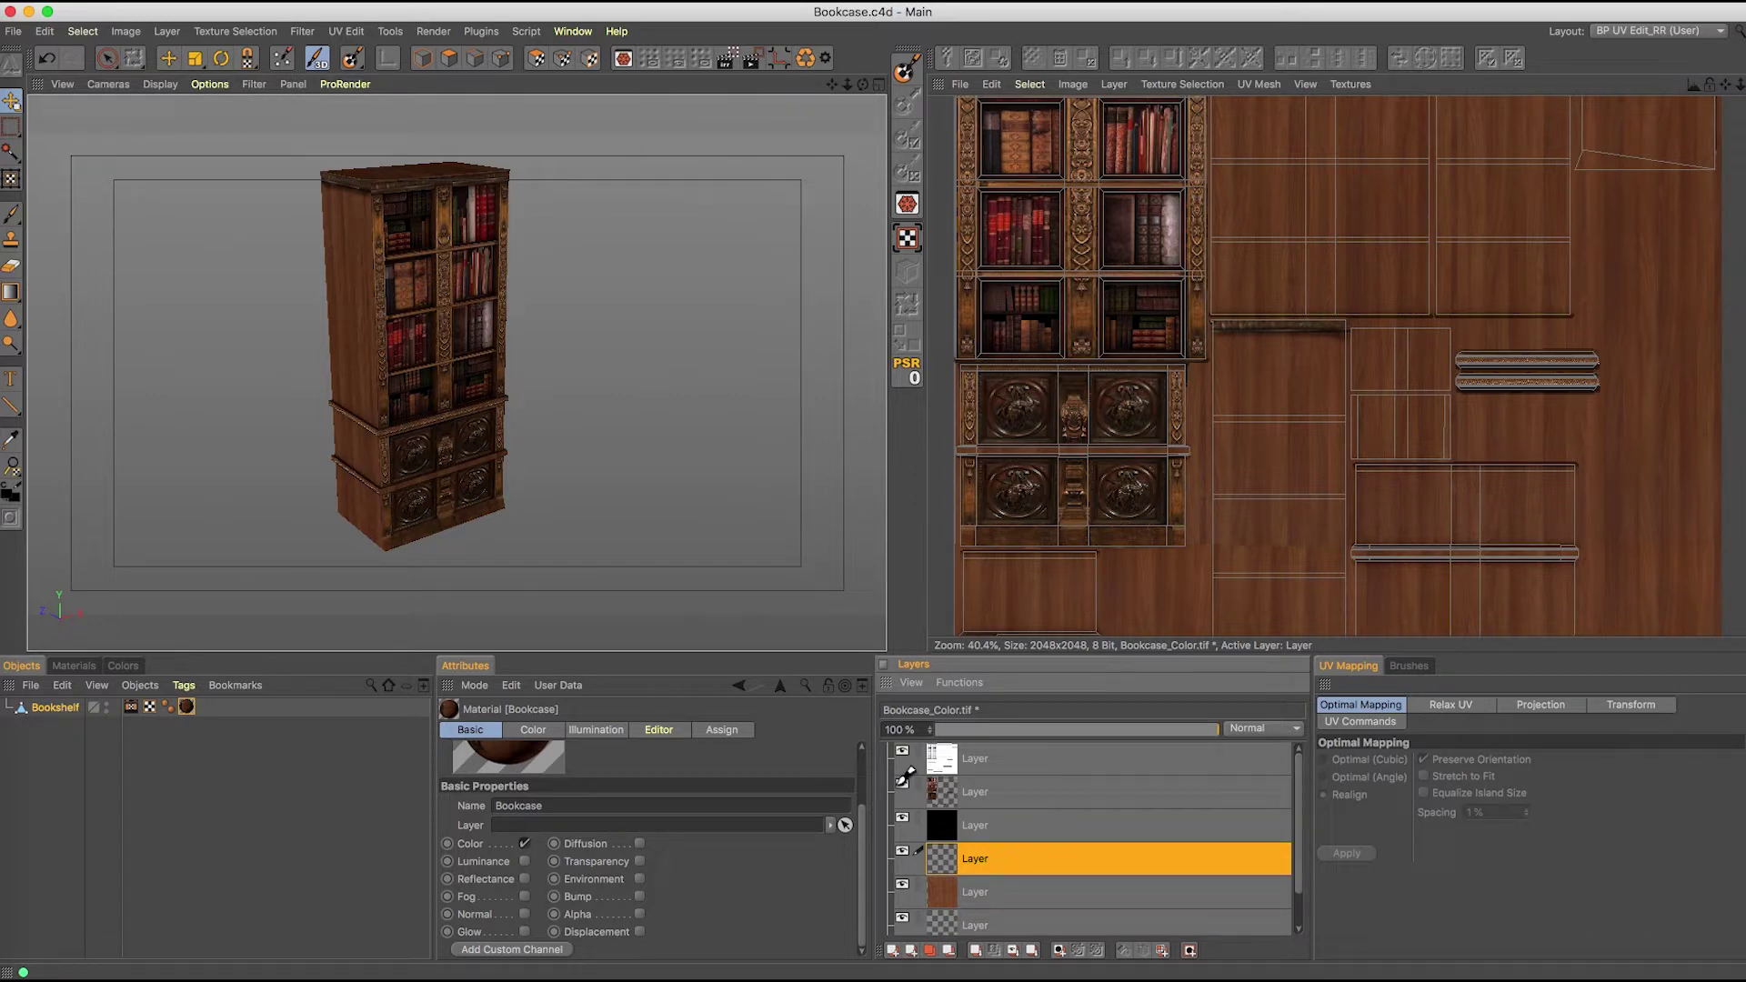
{"action": "scroll", "coordinate": [410, 218], "scroll_direction": "up", "scroll_amount": 5}
{"action": "left_click_drag", "start_coordinate": [564, 234], "coordinate": [526, 357], "text": "alt"}
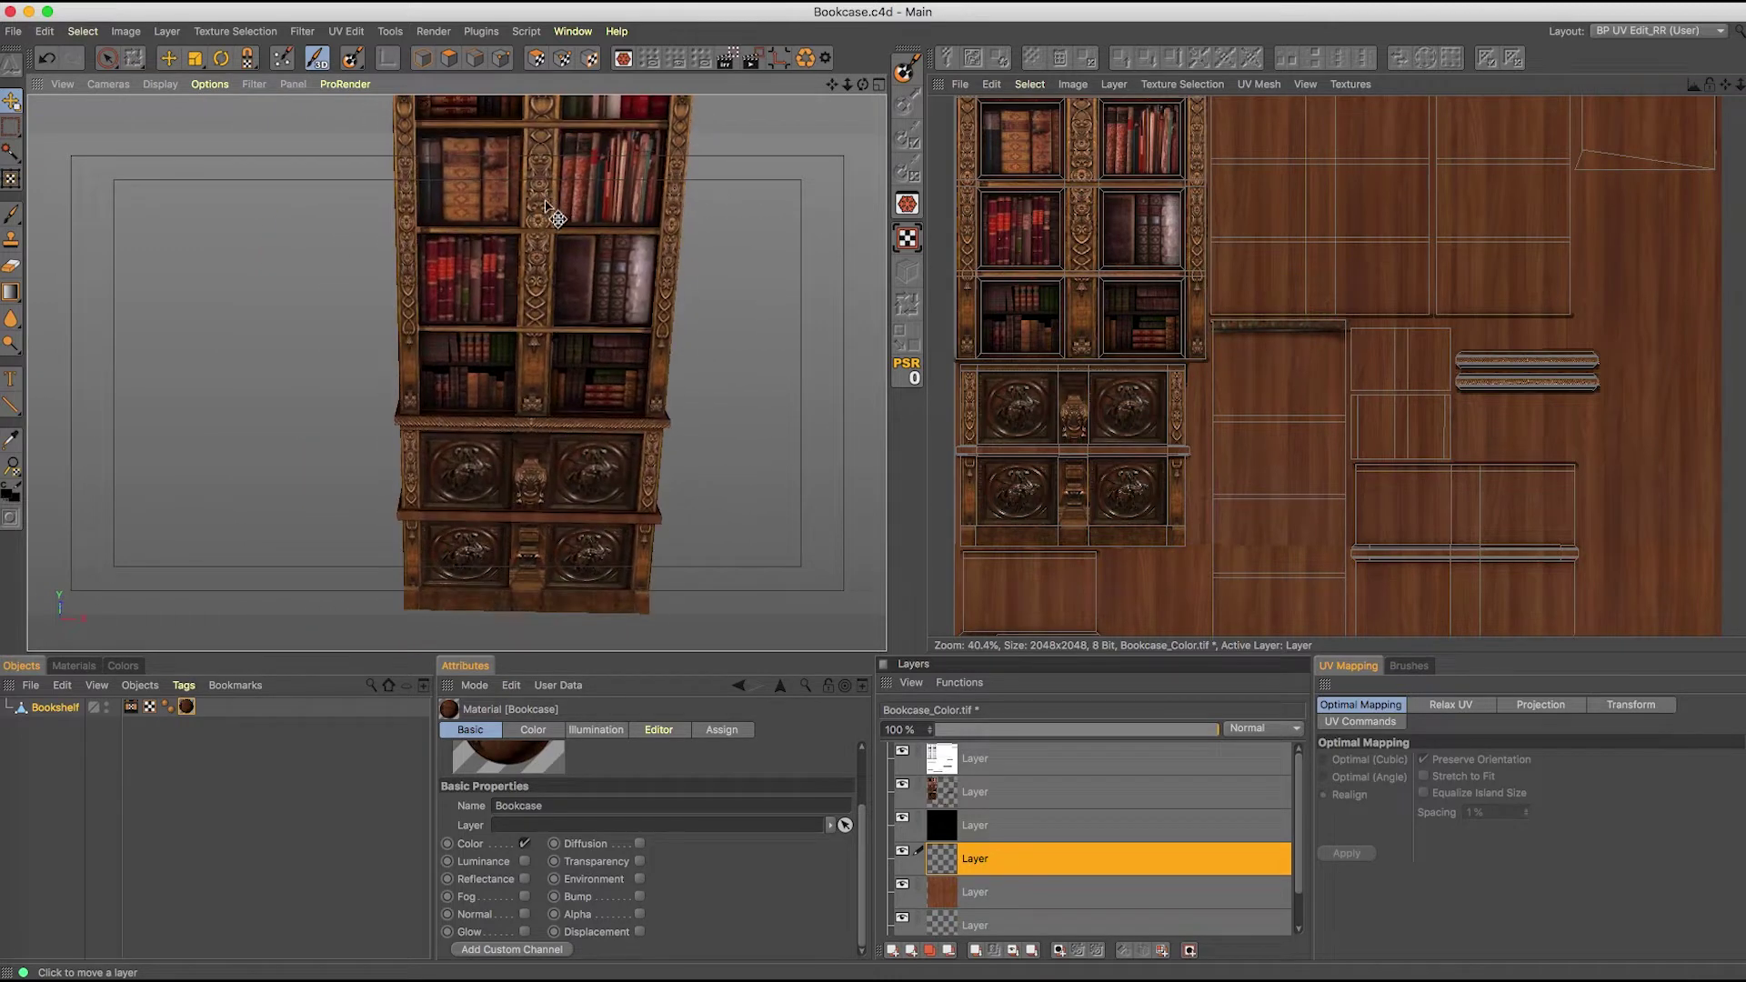
{"action": "scroll", "coordinate": [523, 370], "scroll_direction": "down", "scroll_amount": 4}
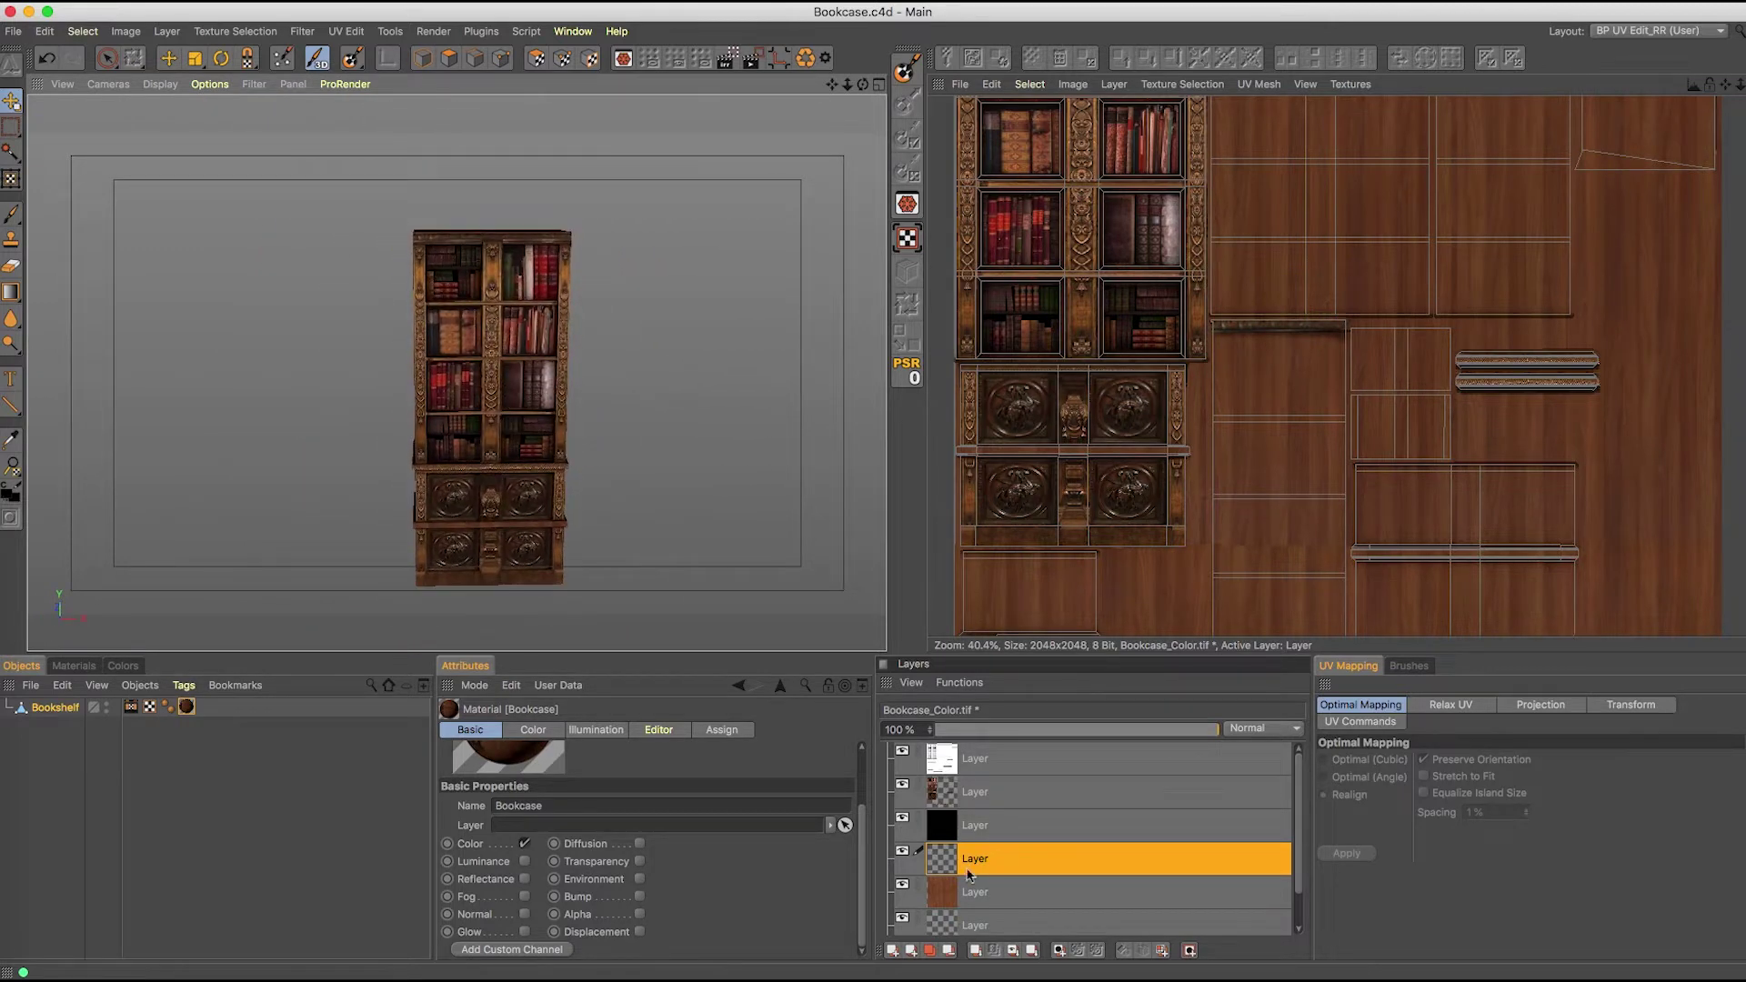
{"action": "left_click", "coordinate": [929, 792]}
{"action": "left_click", "coordinate": [903, 785]}
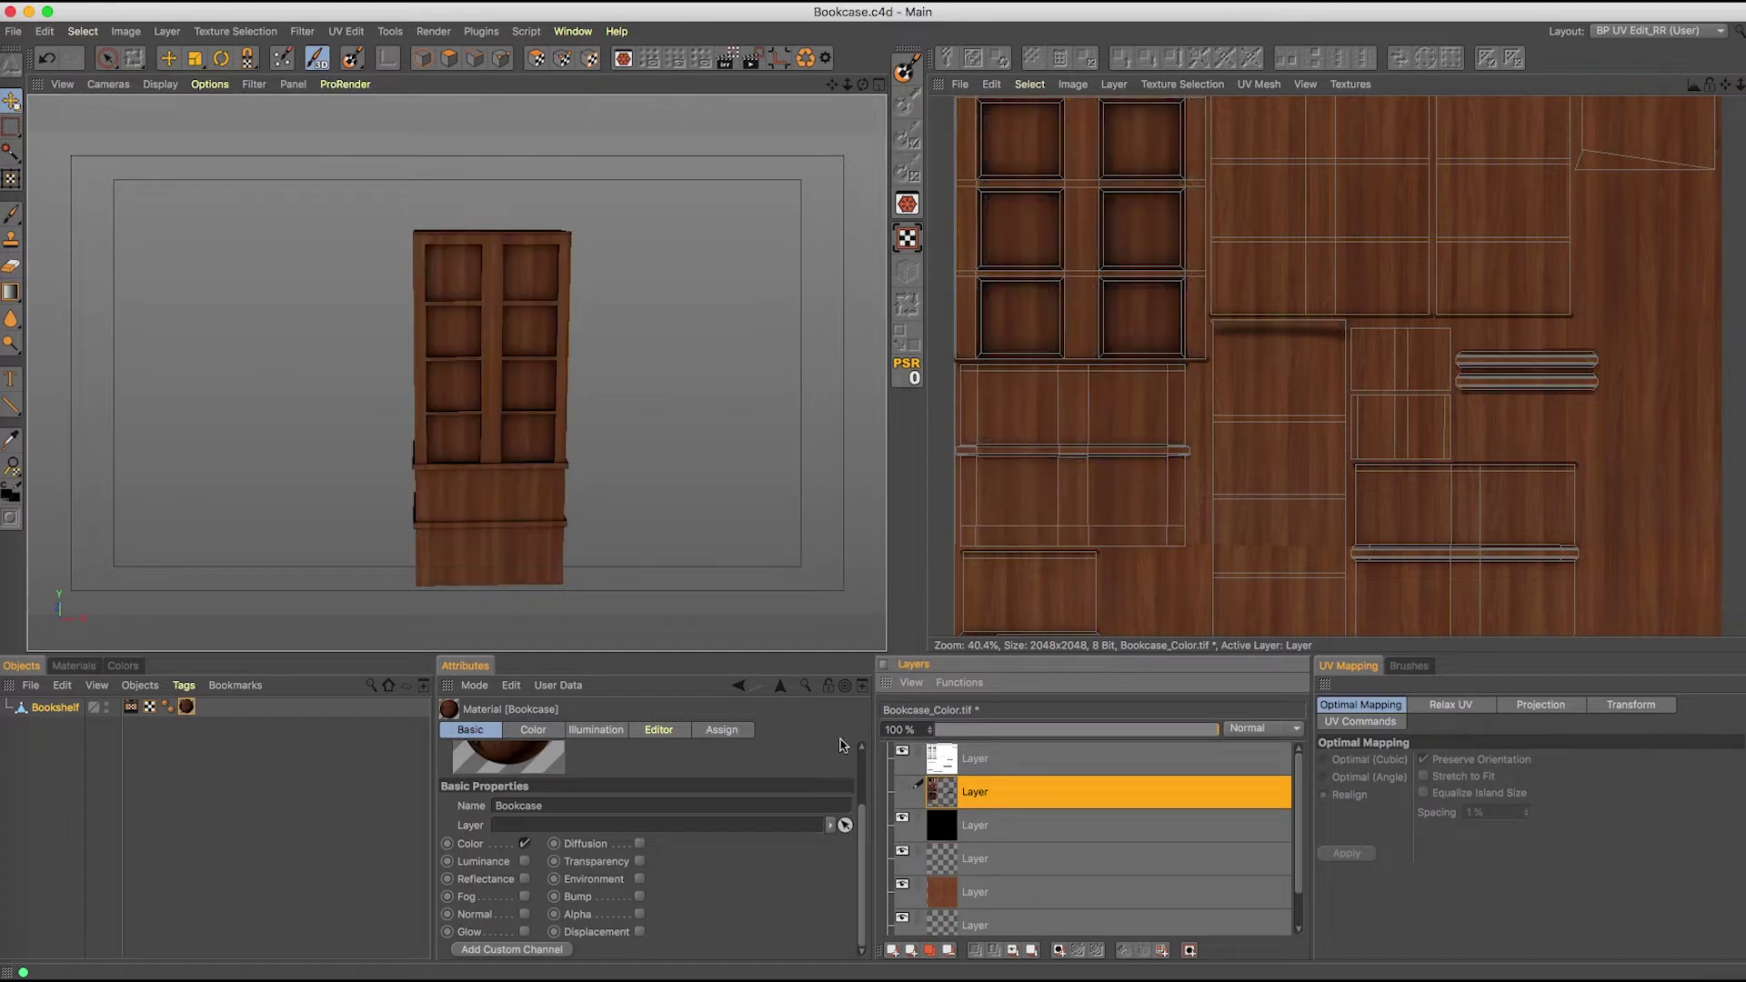
- Copy the tall bookcase image from the browser's image results and return to Cinema 4D
{"action": "left_click", "coordinate": [6, 90]}
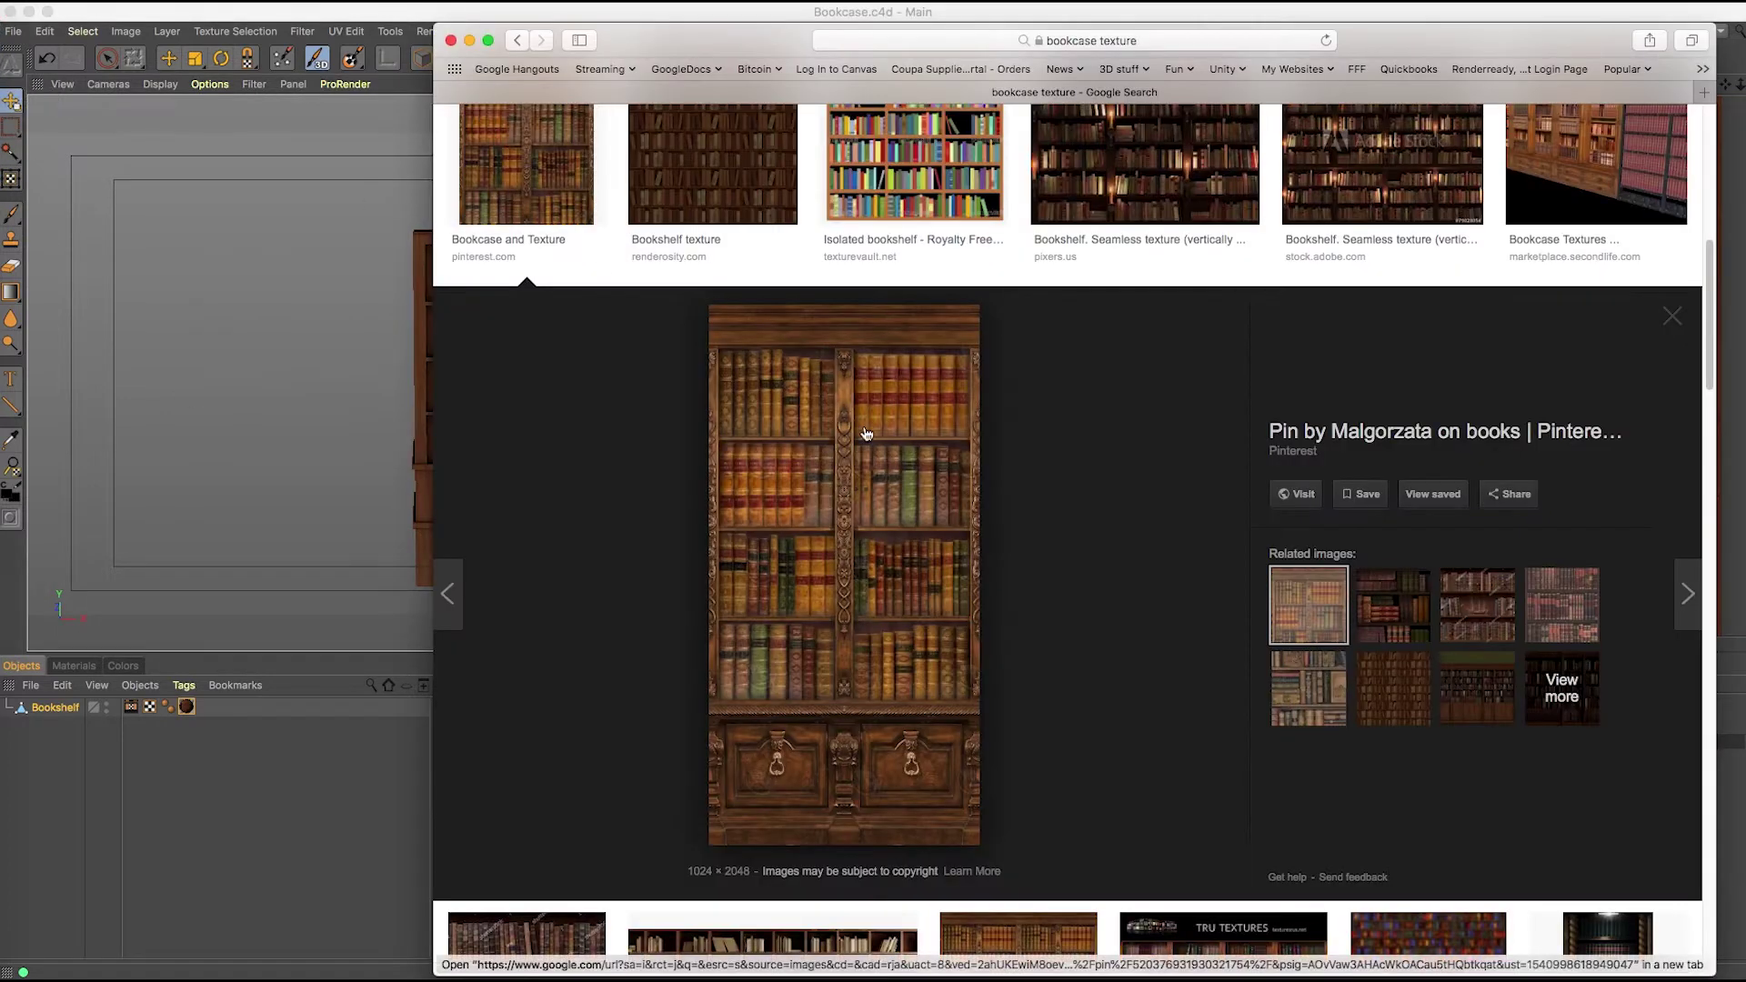
{"action": "right_click", "coordinate": [795, 646]}
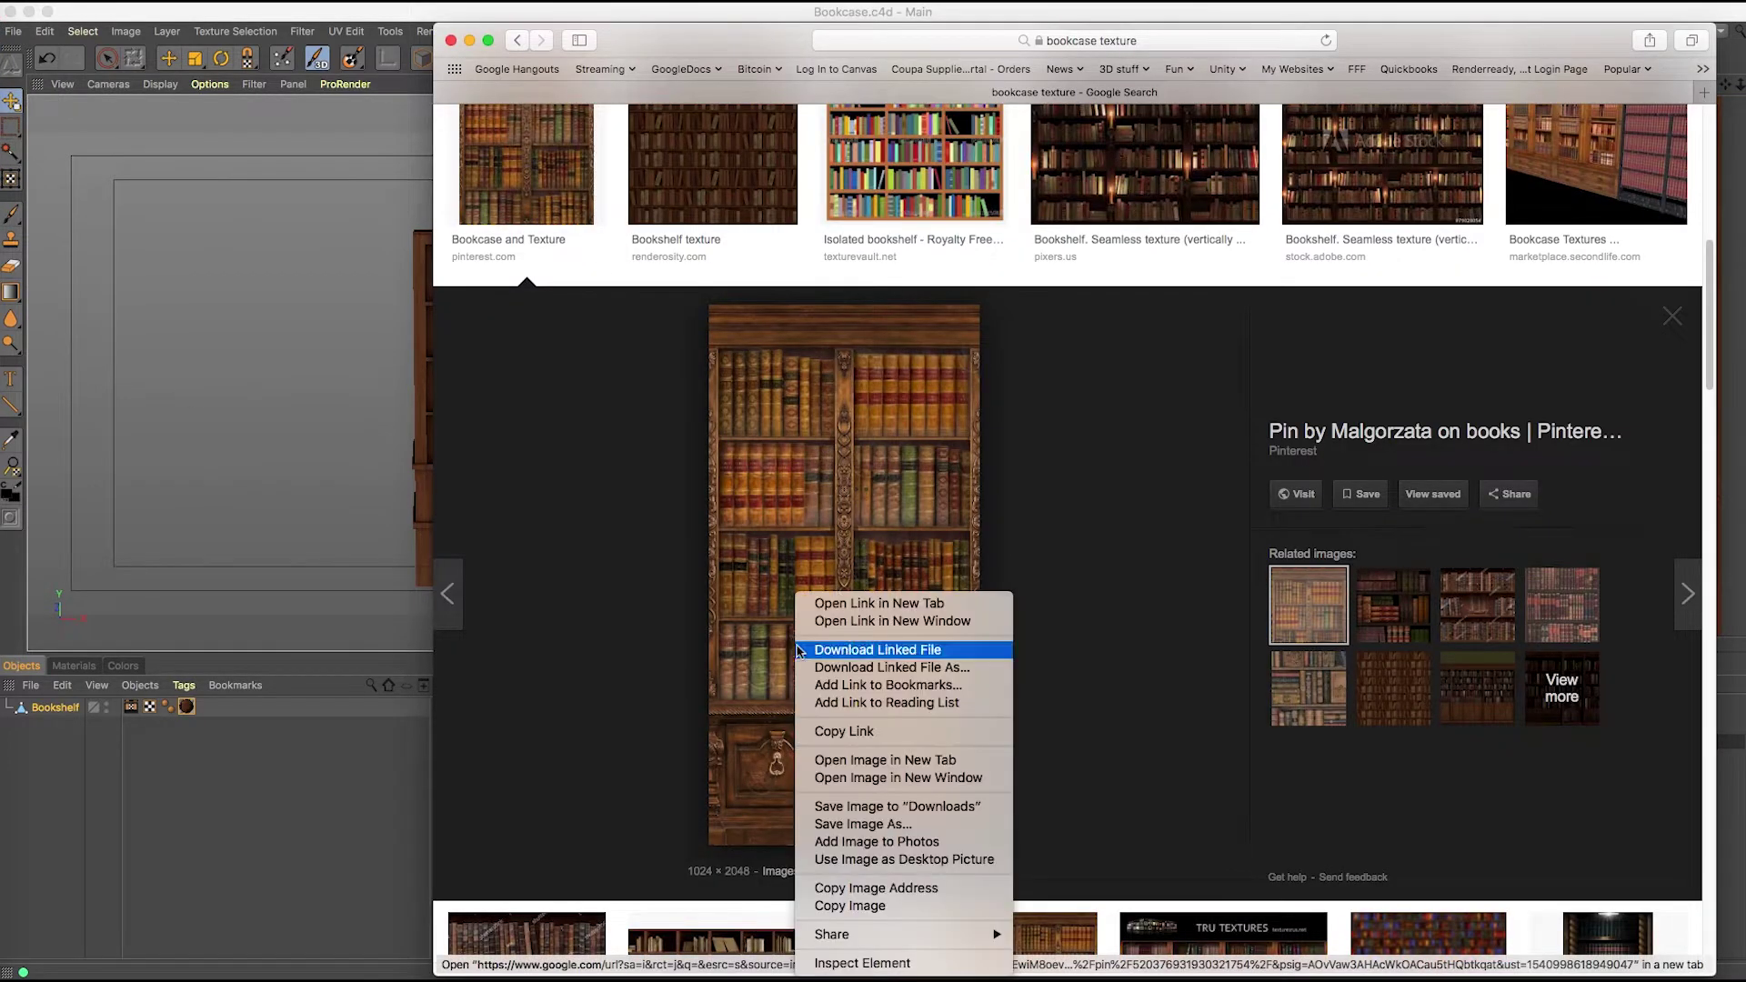
{"action": "left_click", "coordinate": [850, 905]}
{"action": "key", "text": "super+Tab"}
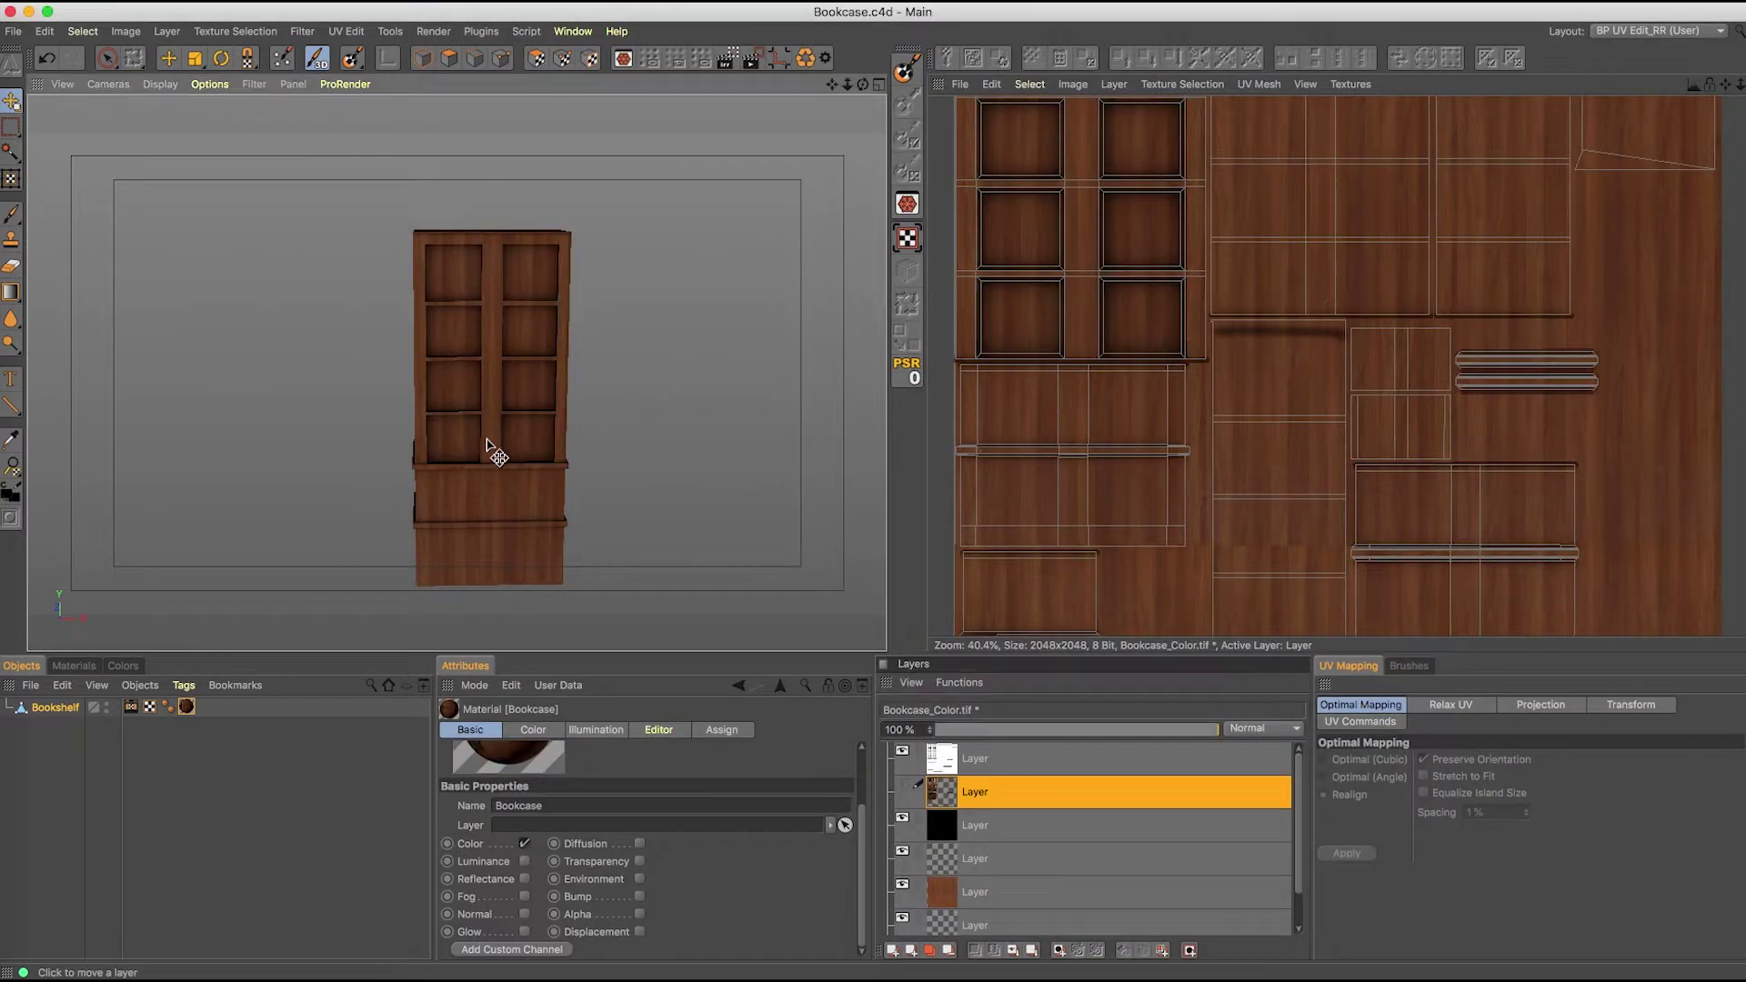
- Maximize the front viewport to show the bookcase head-on
{"action": "middle_click", "coordinate": [487, 442]}
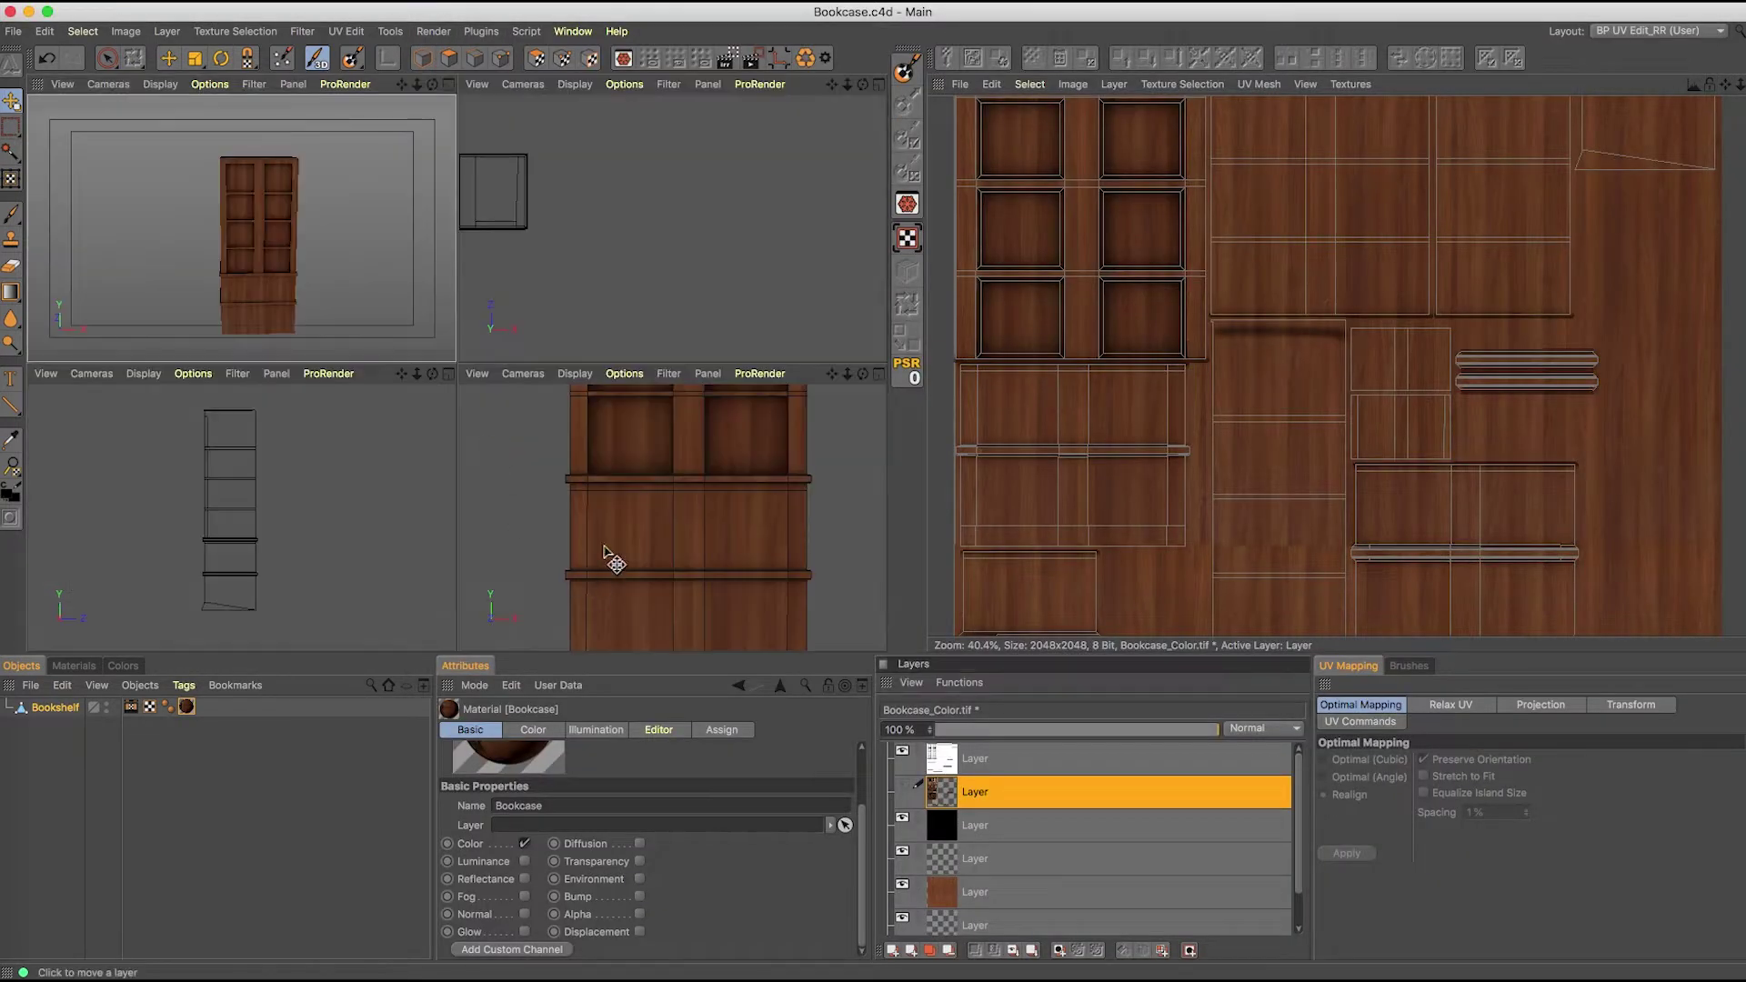
{"action": "middle_click", "coordinate": [604, 476]}
{"action": "scroll", "coordinate": [425, 211], "scroll_direction": "down", "scroll_amount": 5}
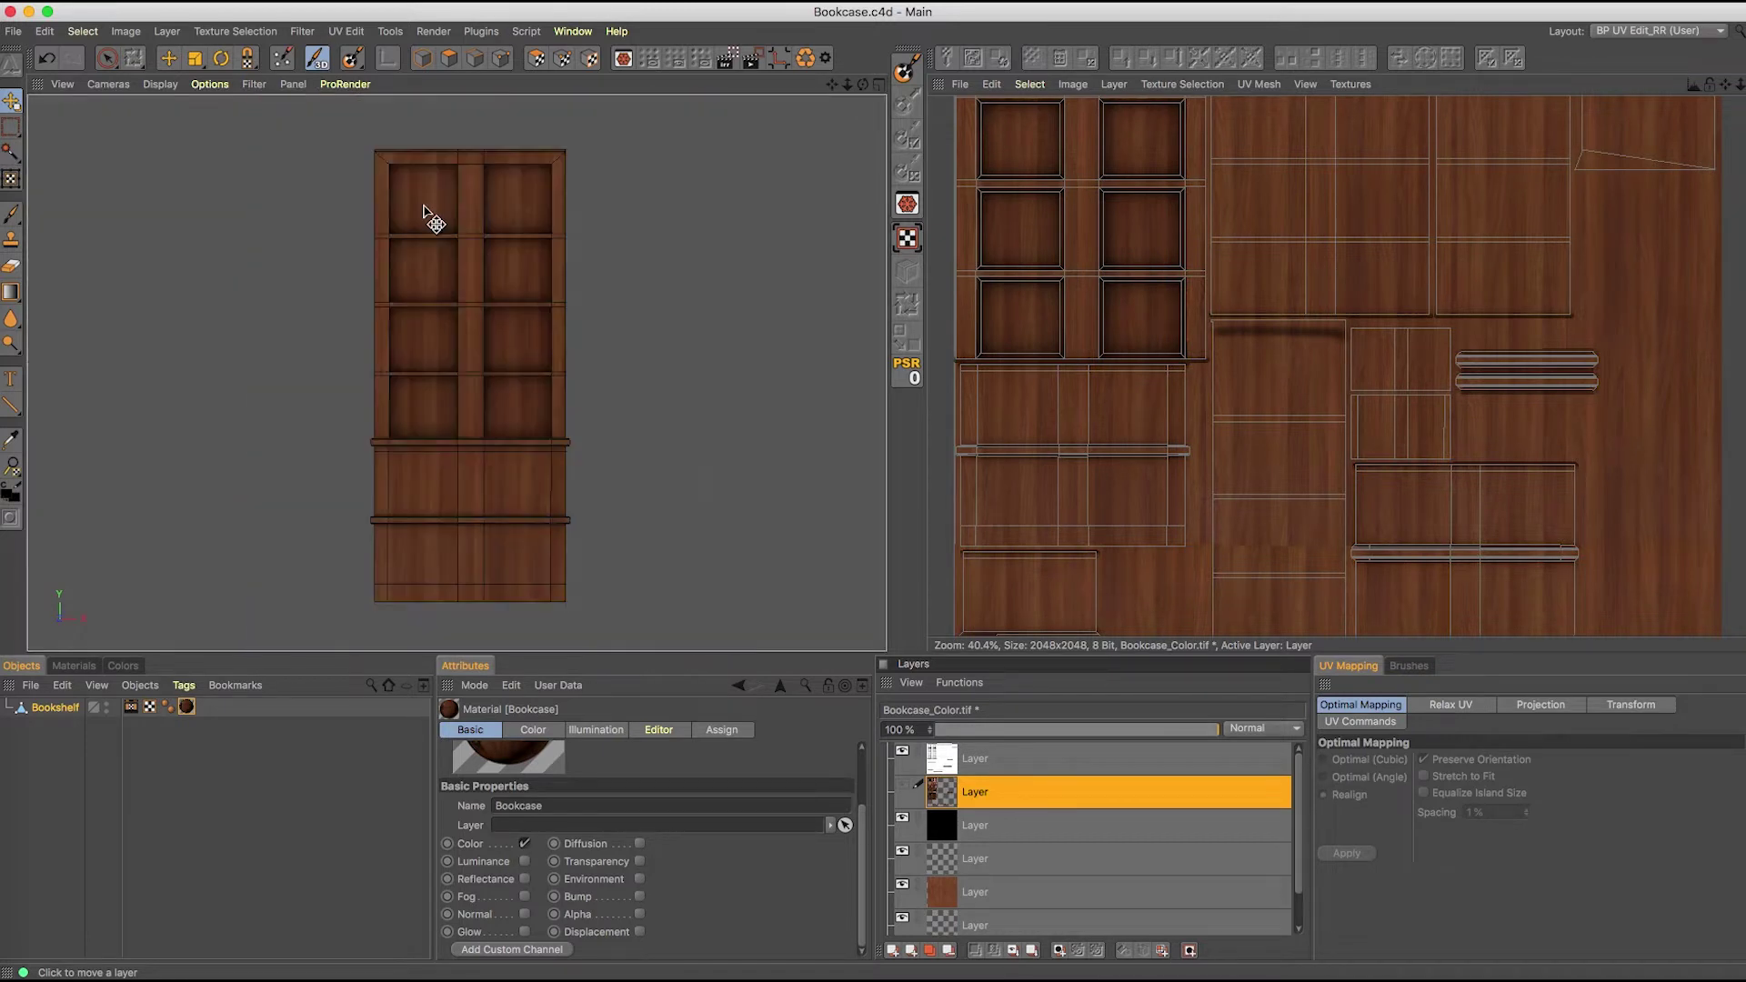
{"action": "left_click", "coordinate": [355, 65]}
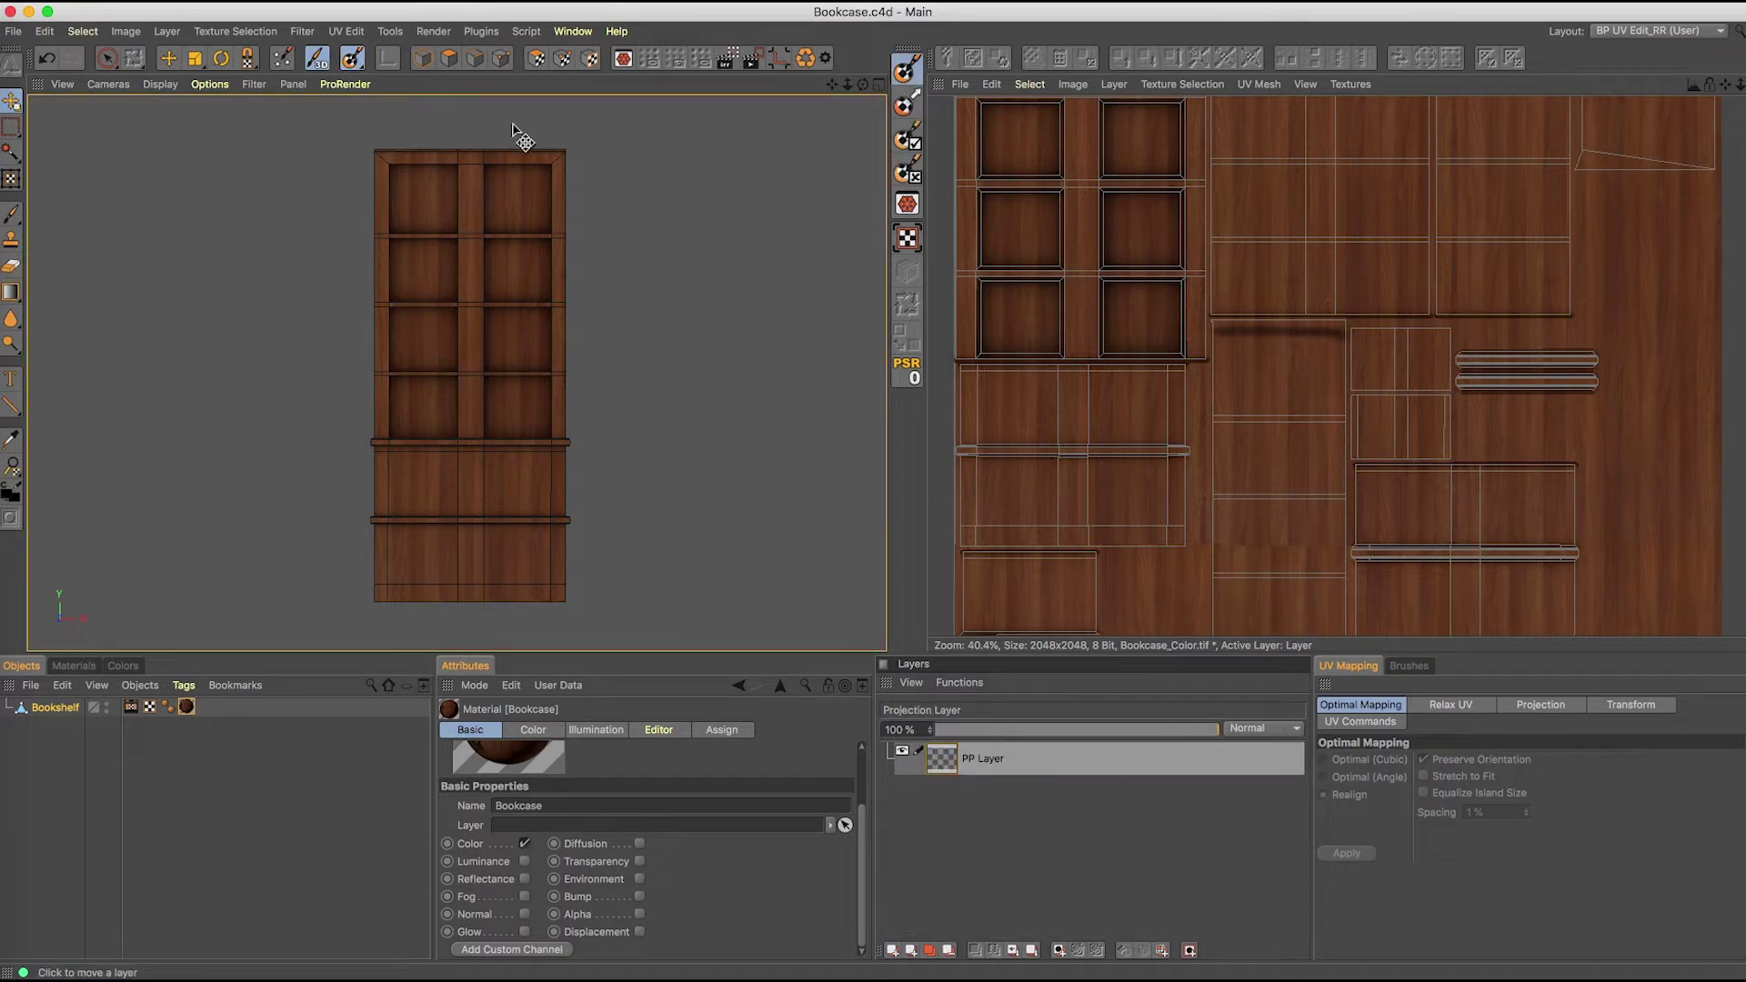
{"action": "left_click", "coordinate": [352, 57]}
- With the books layer kept hidden, add a new empty layer and enable Projection Painting
{"action": "left_click", "coordinate": [902, 784]}
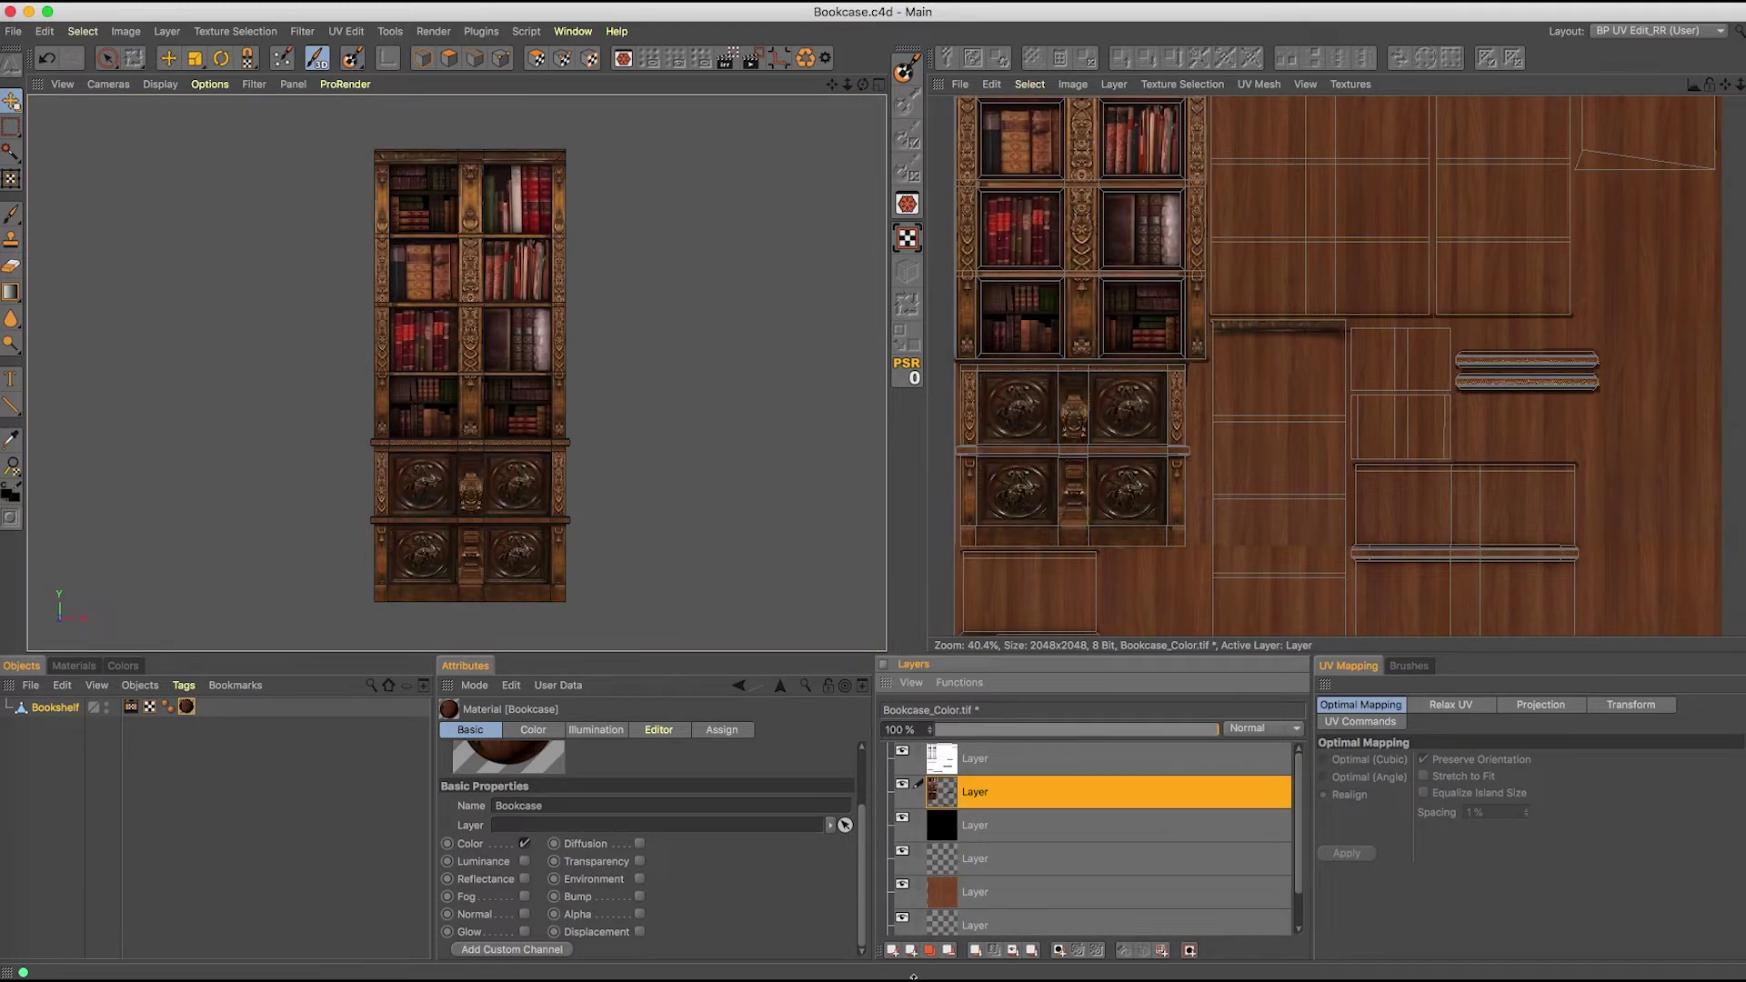
{"action": "left_click", "coordinate": [904, 787]}
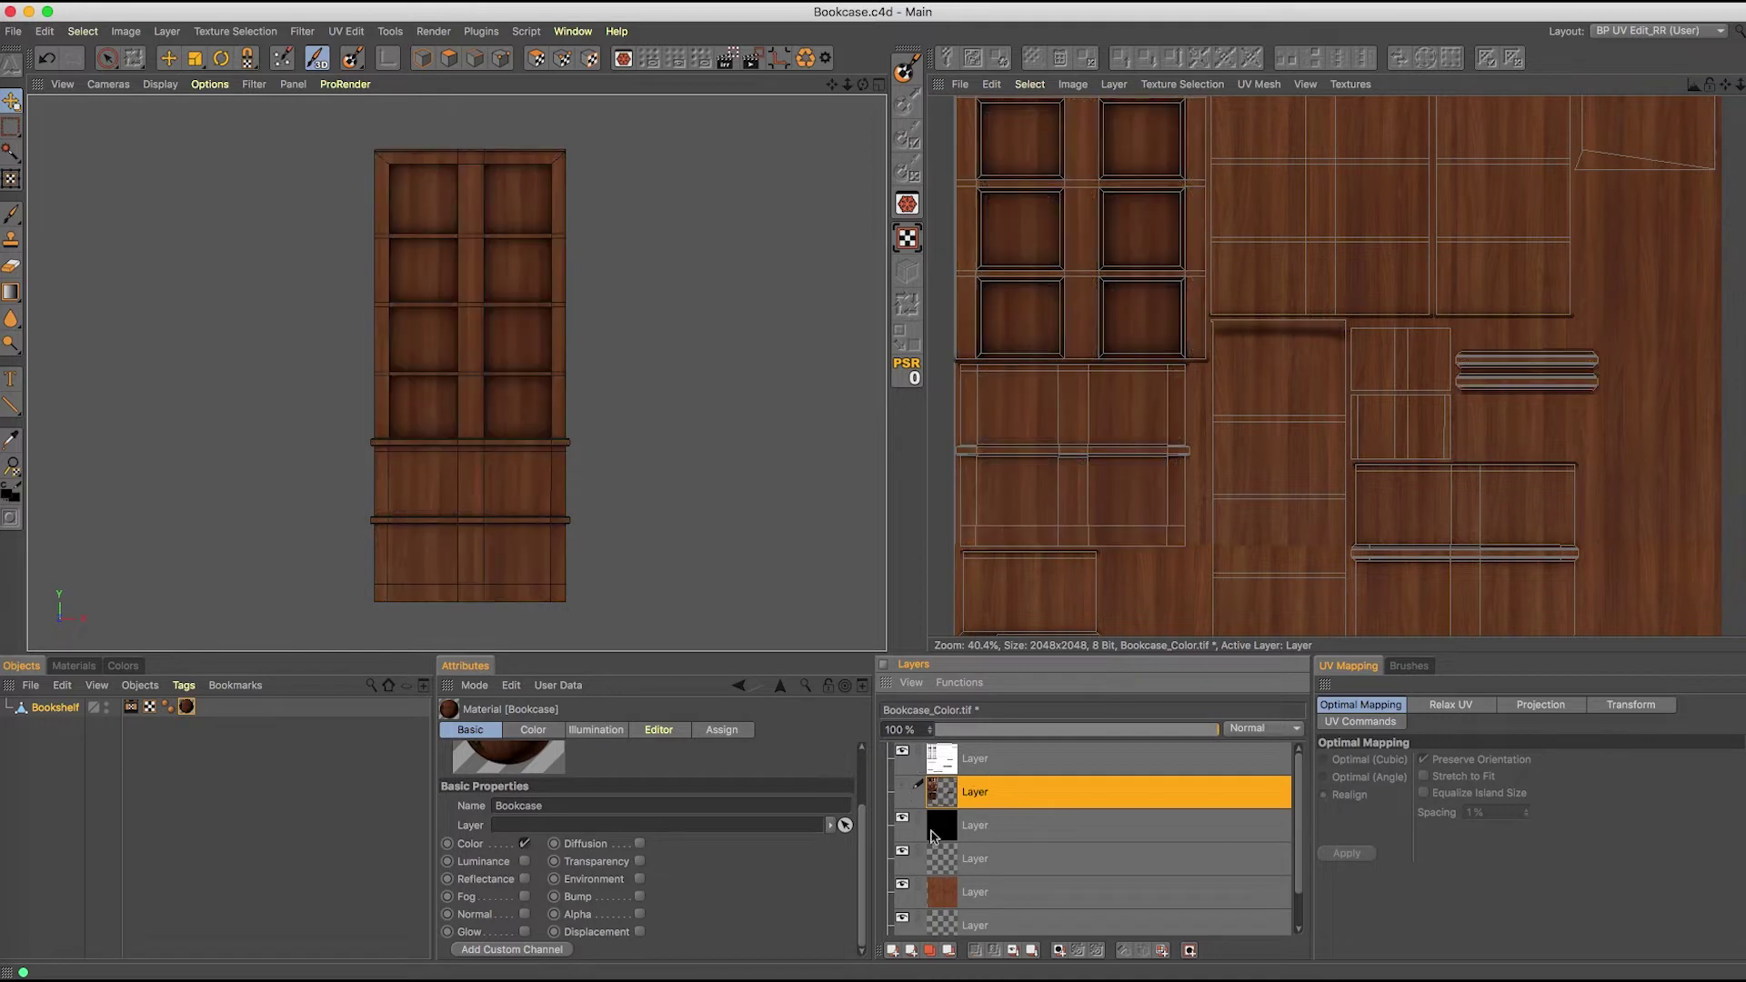
{"action": "left_click", "coordinate": [892, 950]}
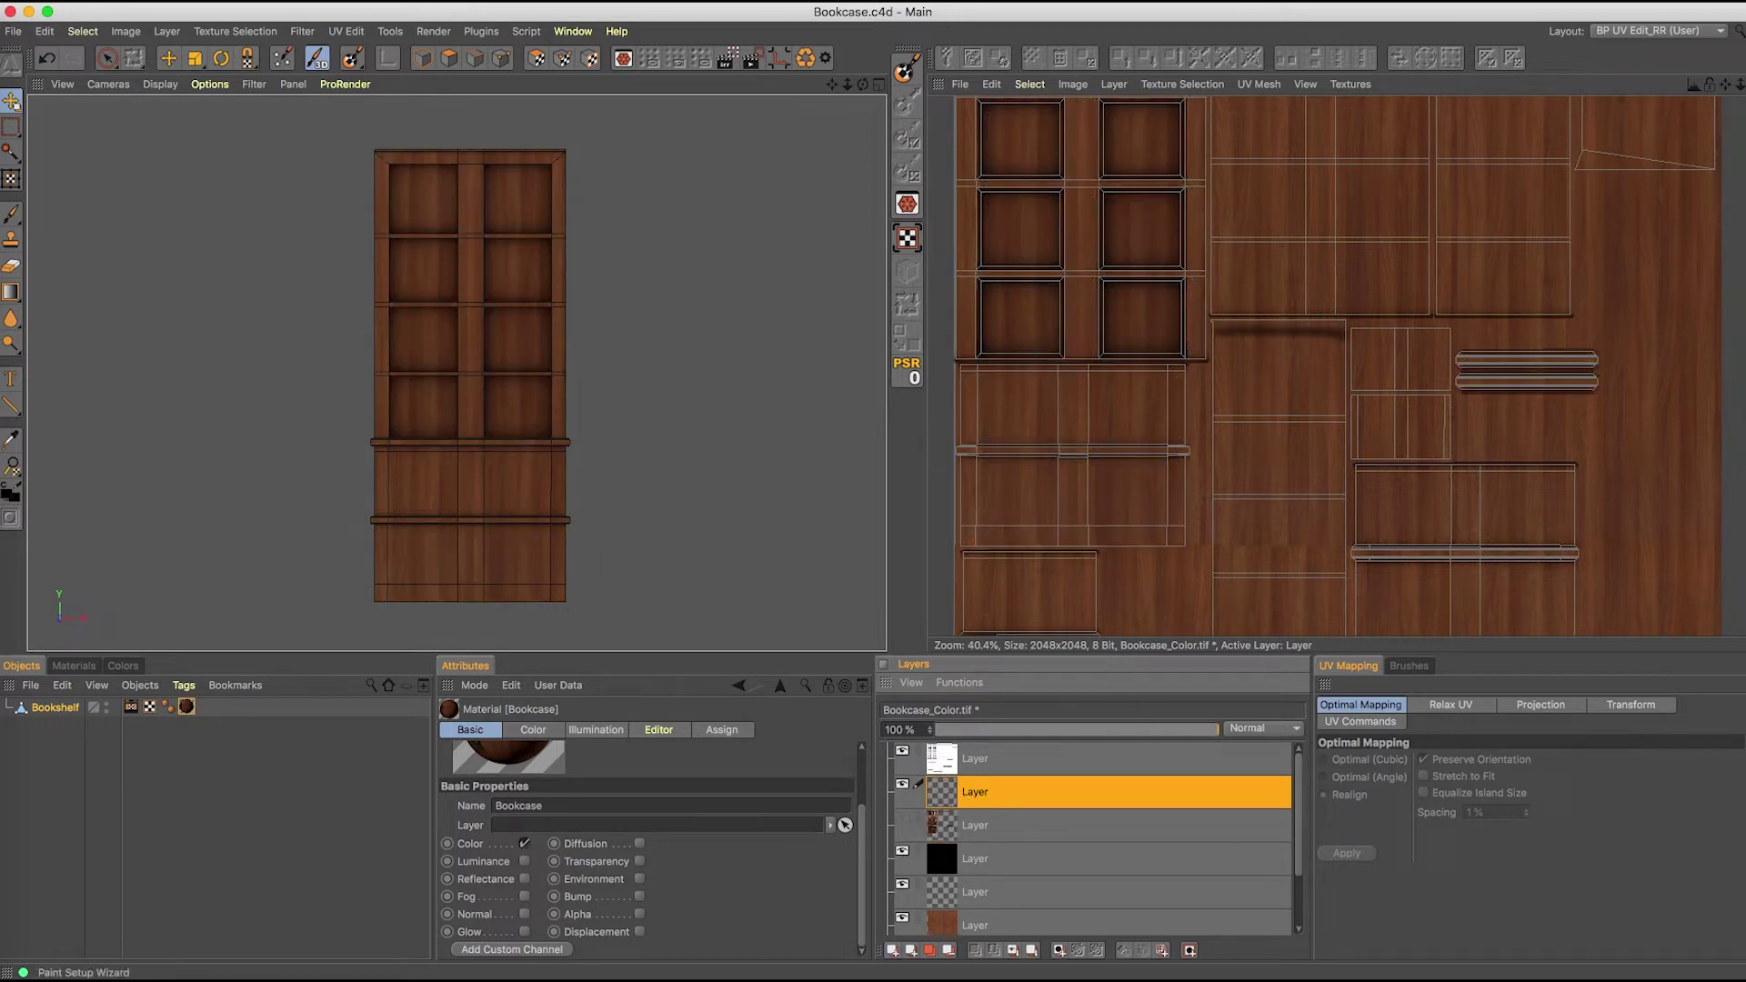
{"action": "left_click", "coordinate": [352, 57]}
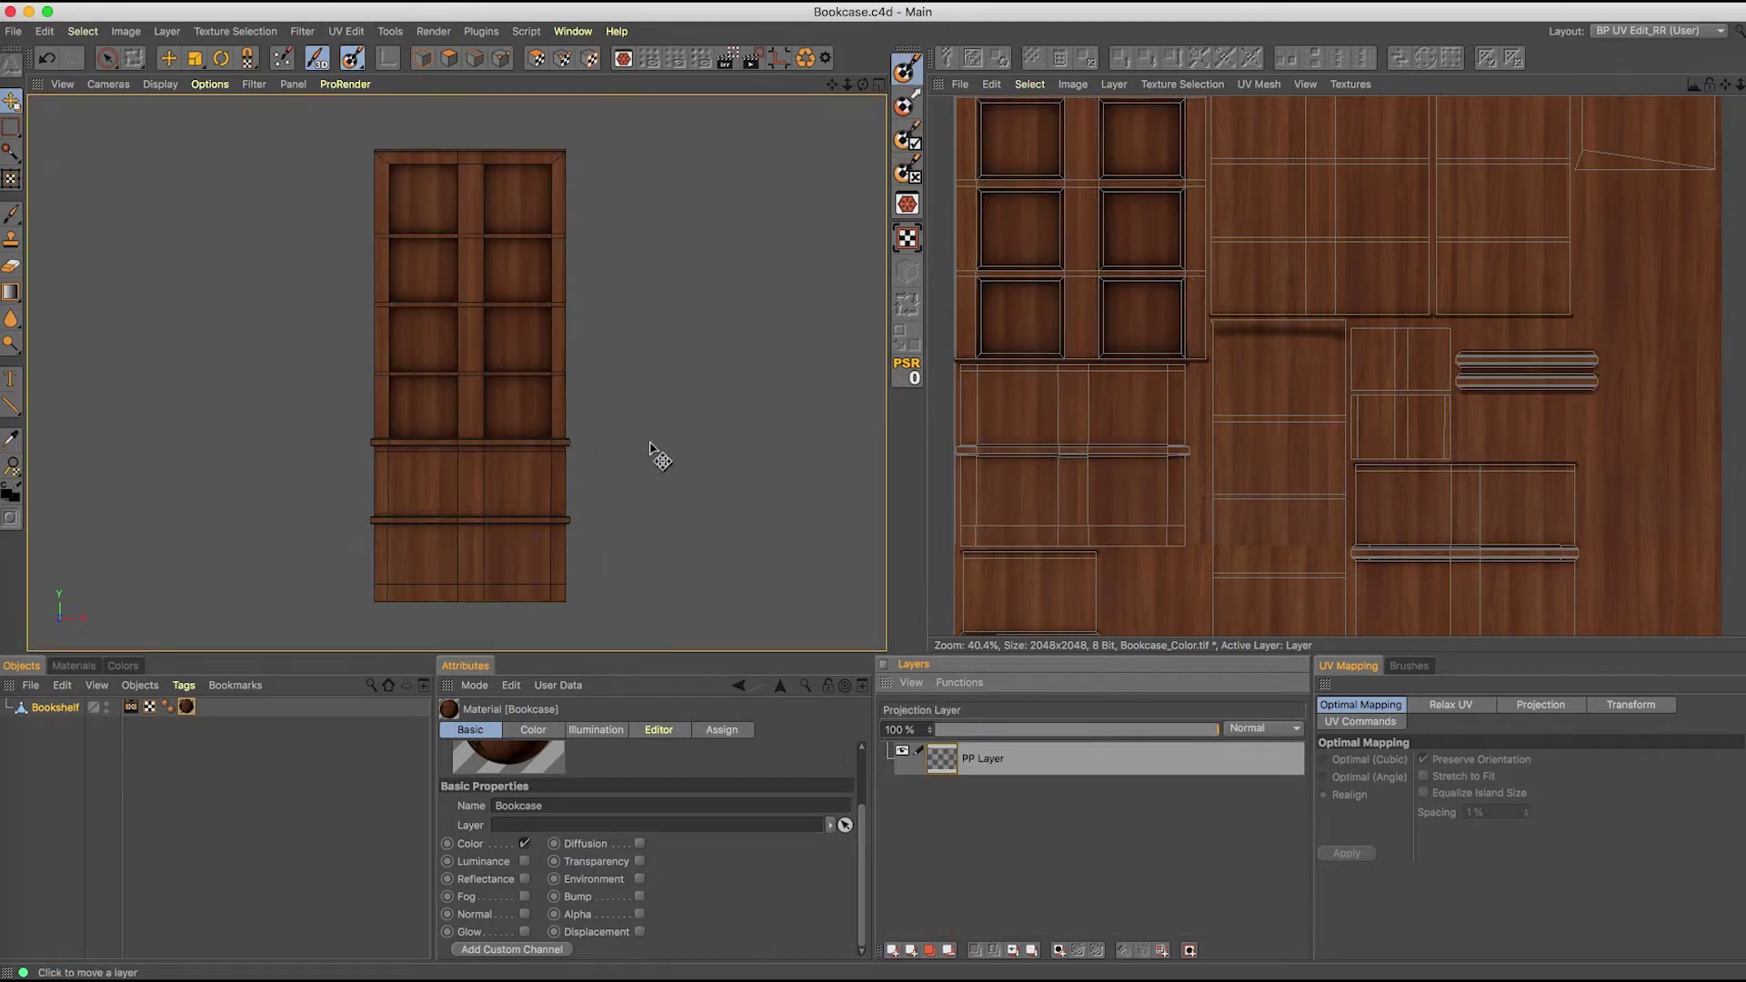
- Paste the bookcase photo and move and scale it over the shelves and drawers, leaving wood below
{"action": "key", "text": "super+v"}
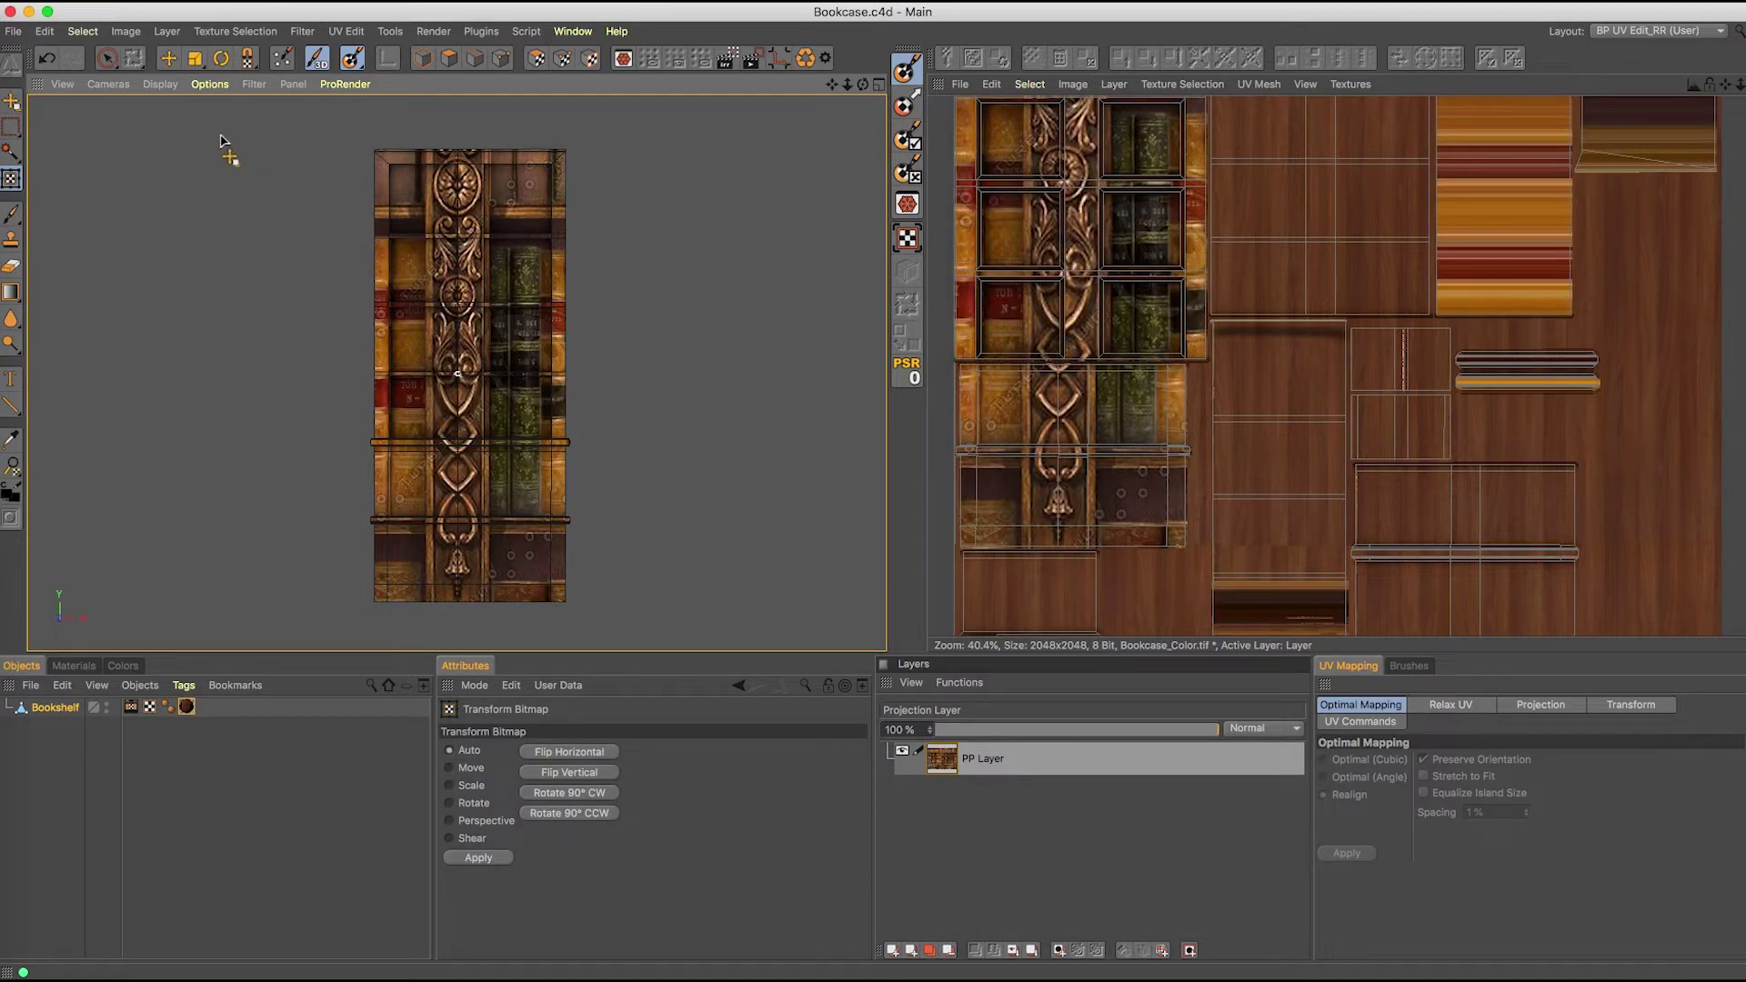
{"action": "left_click_drag", "start_coordinate": [221, 141], "coordinate": [443, 491]}
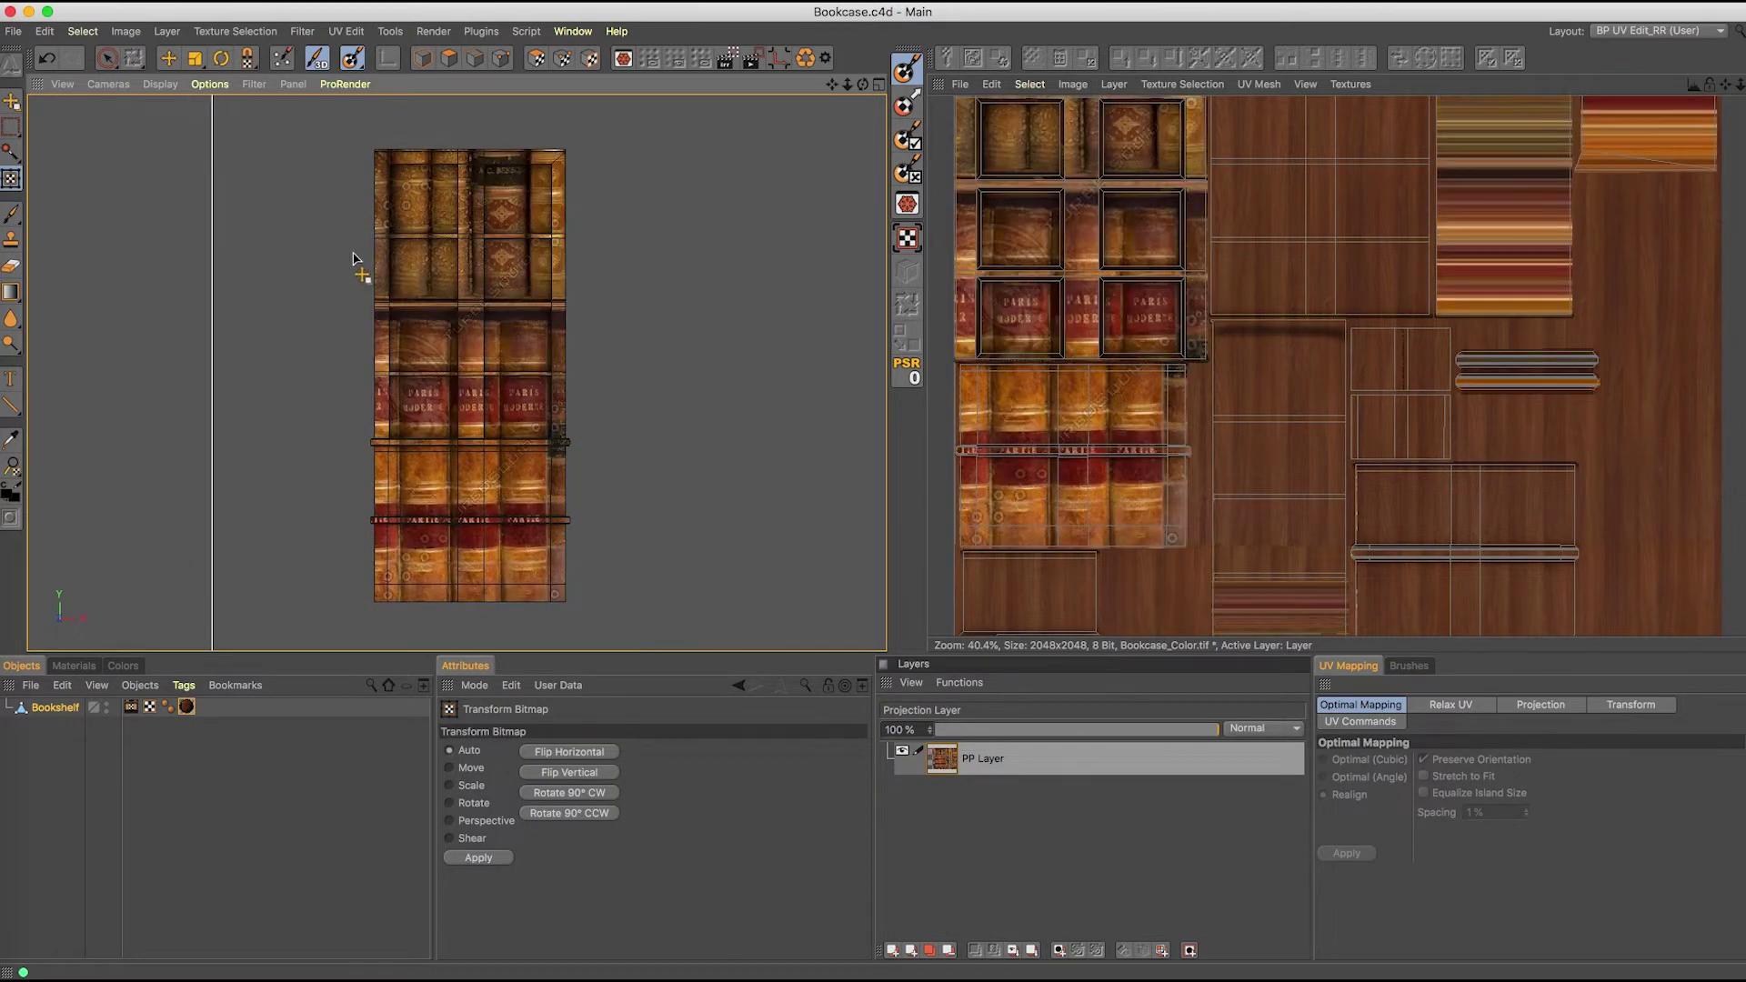
{"action": "left_click_drag", "start_coordinate": [355, 260], "coordinate": [397, 222]}
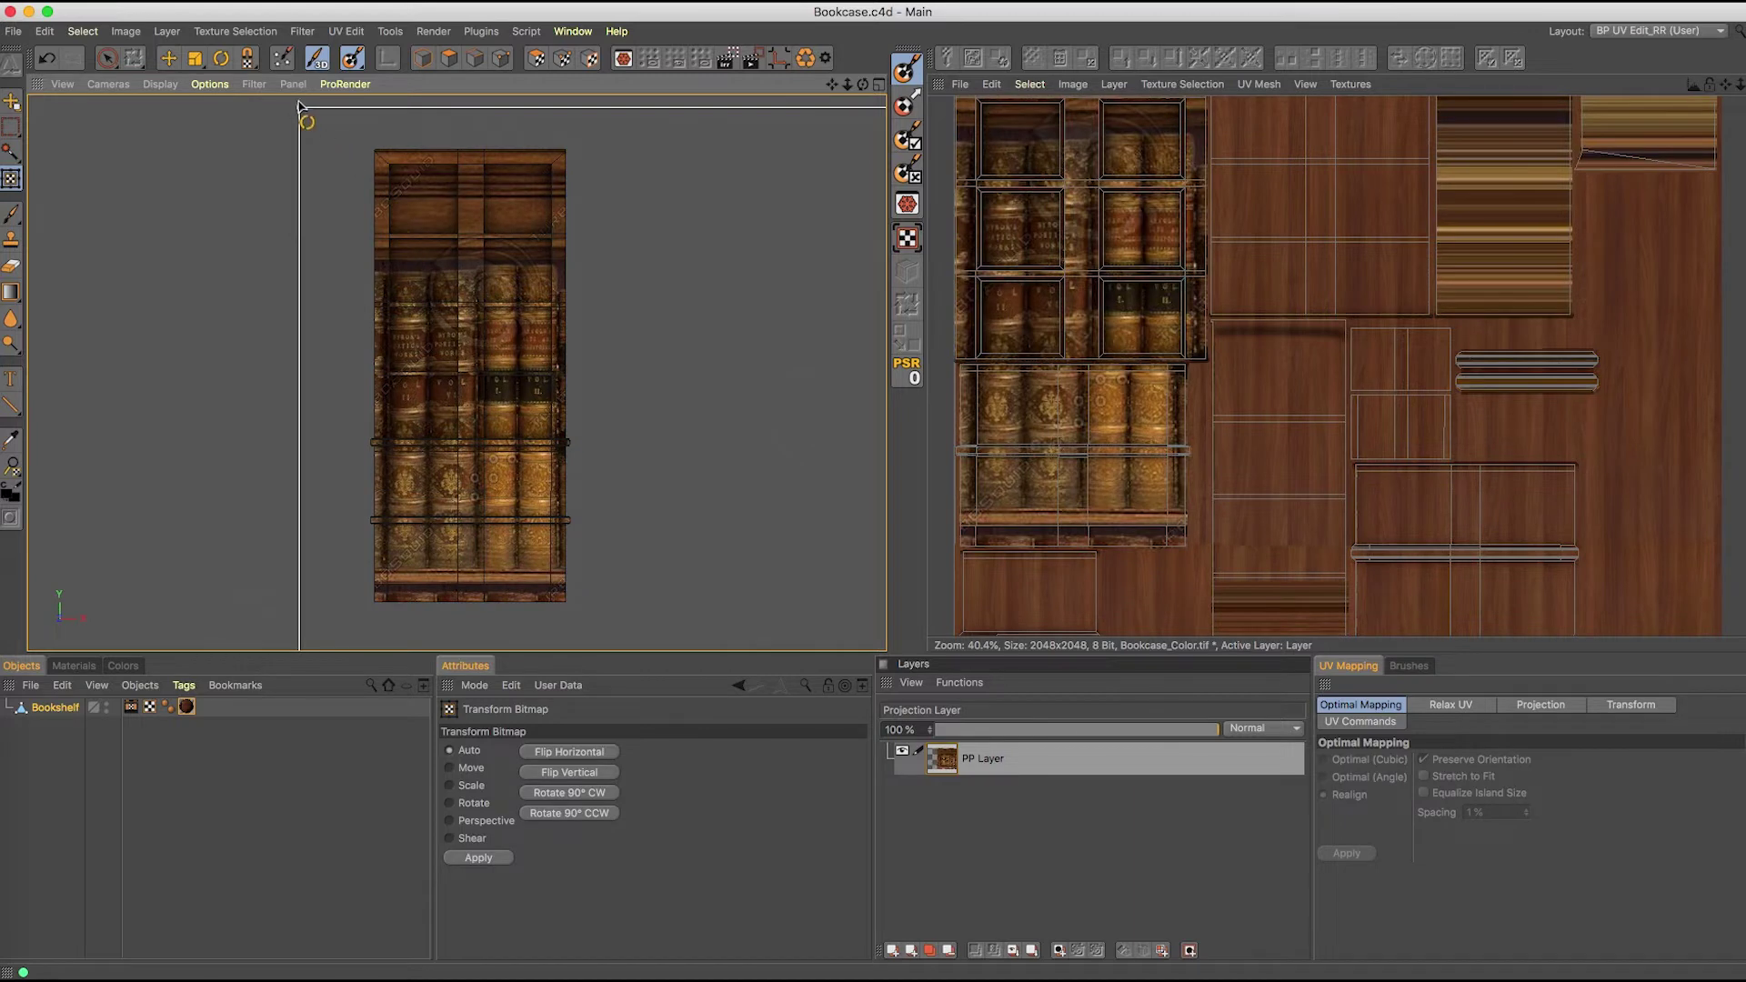
{"action": "left_click_drag", "start_coordinate": [300, 107], "coordinate": [451, 259]}
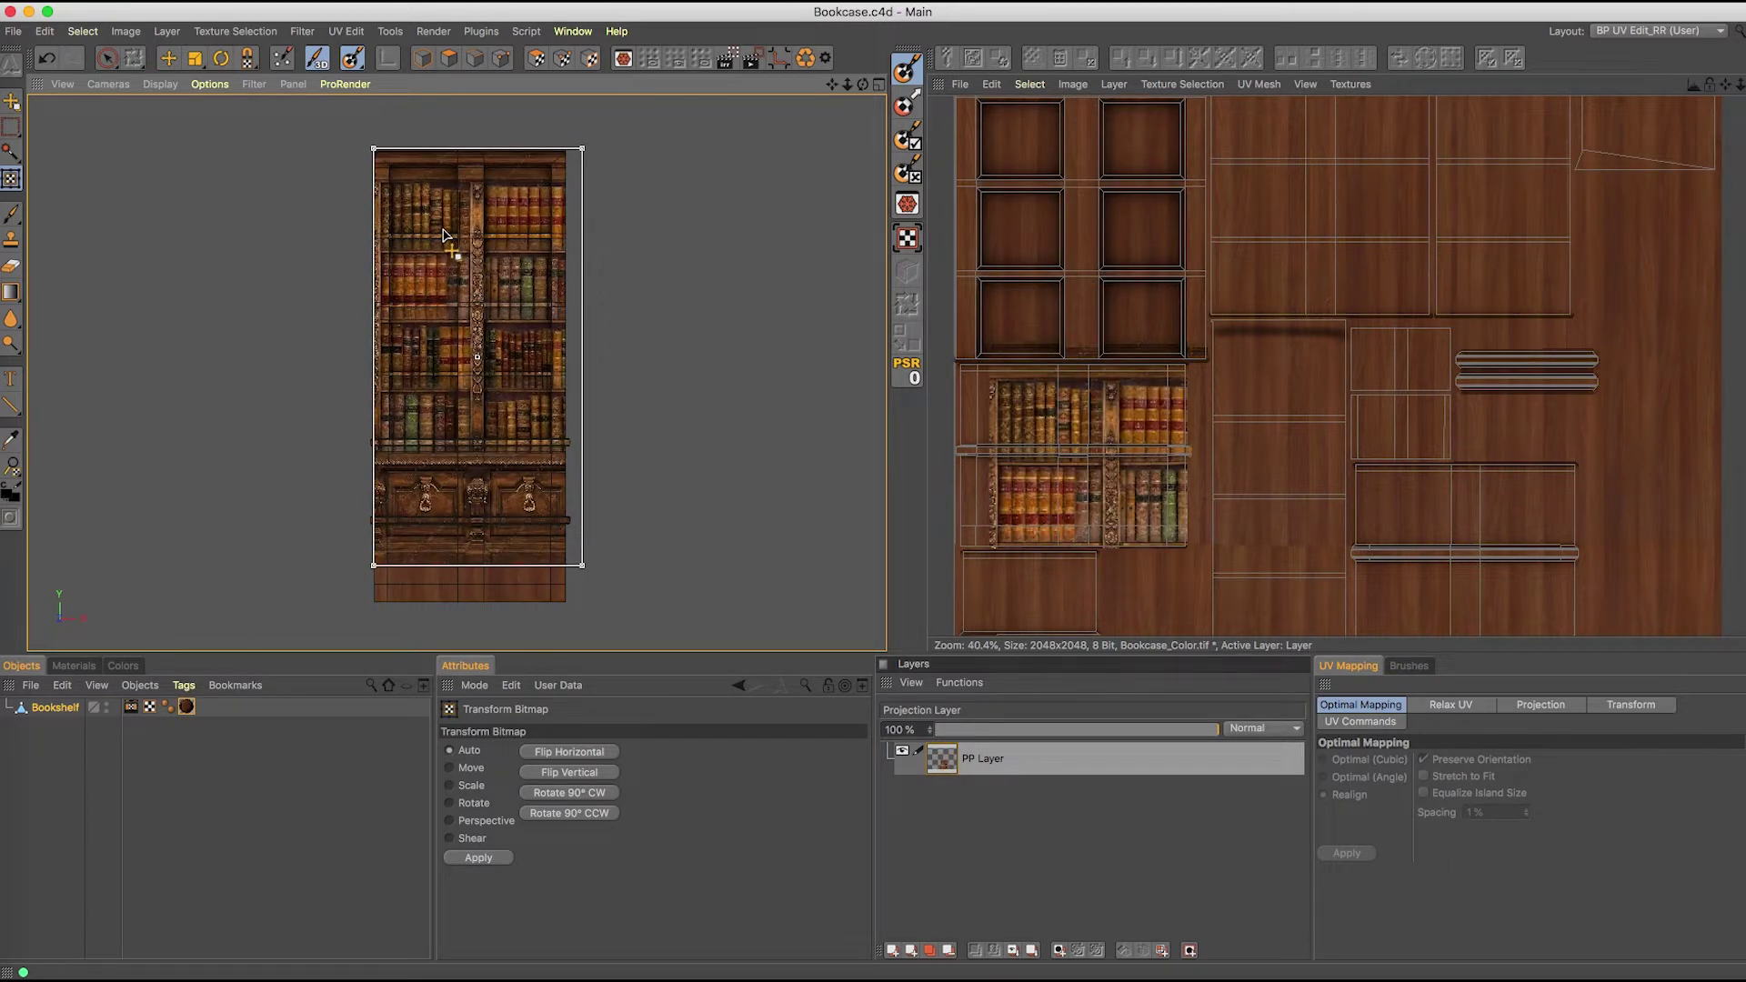
{"action": "left_click_drag", "start_coordinate": [582, 566], "coordinate": [567, 542]}
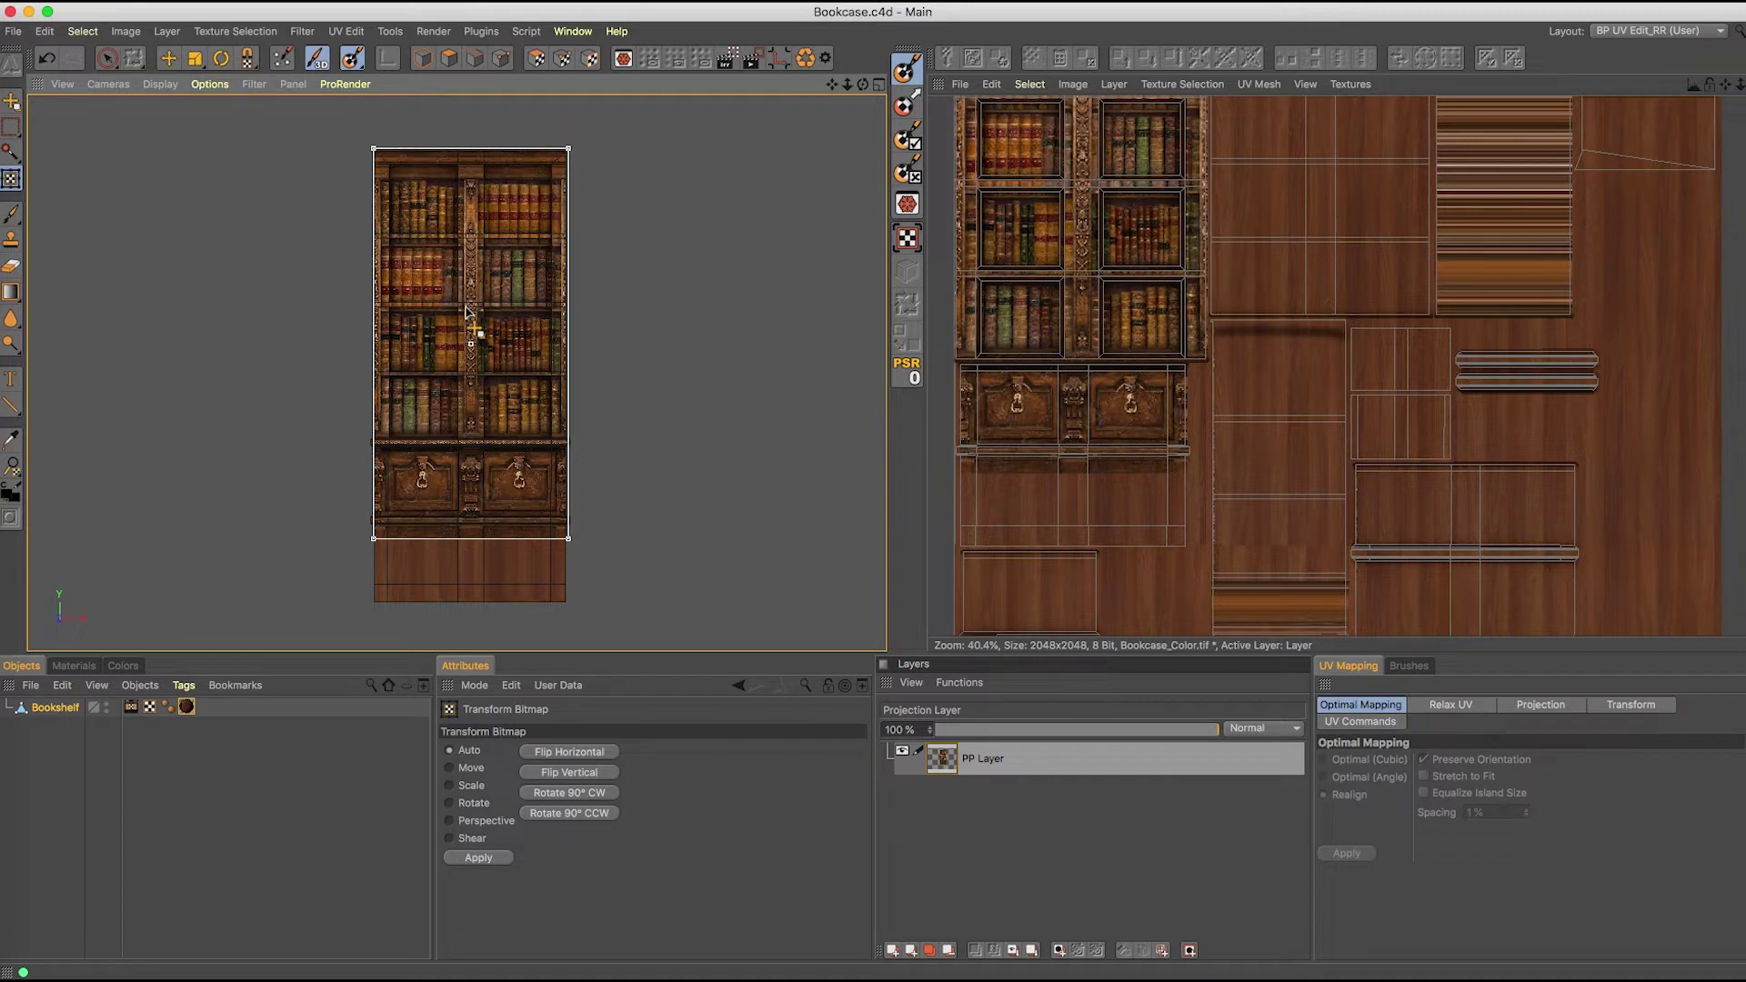
{"action": "key", "text": "e"}
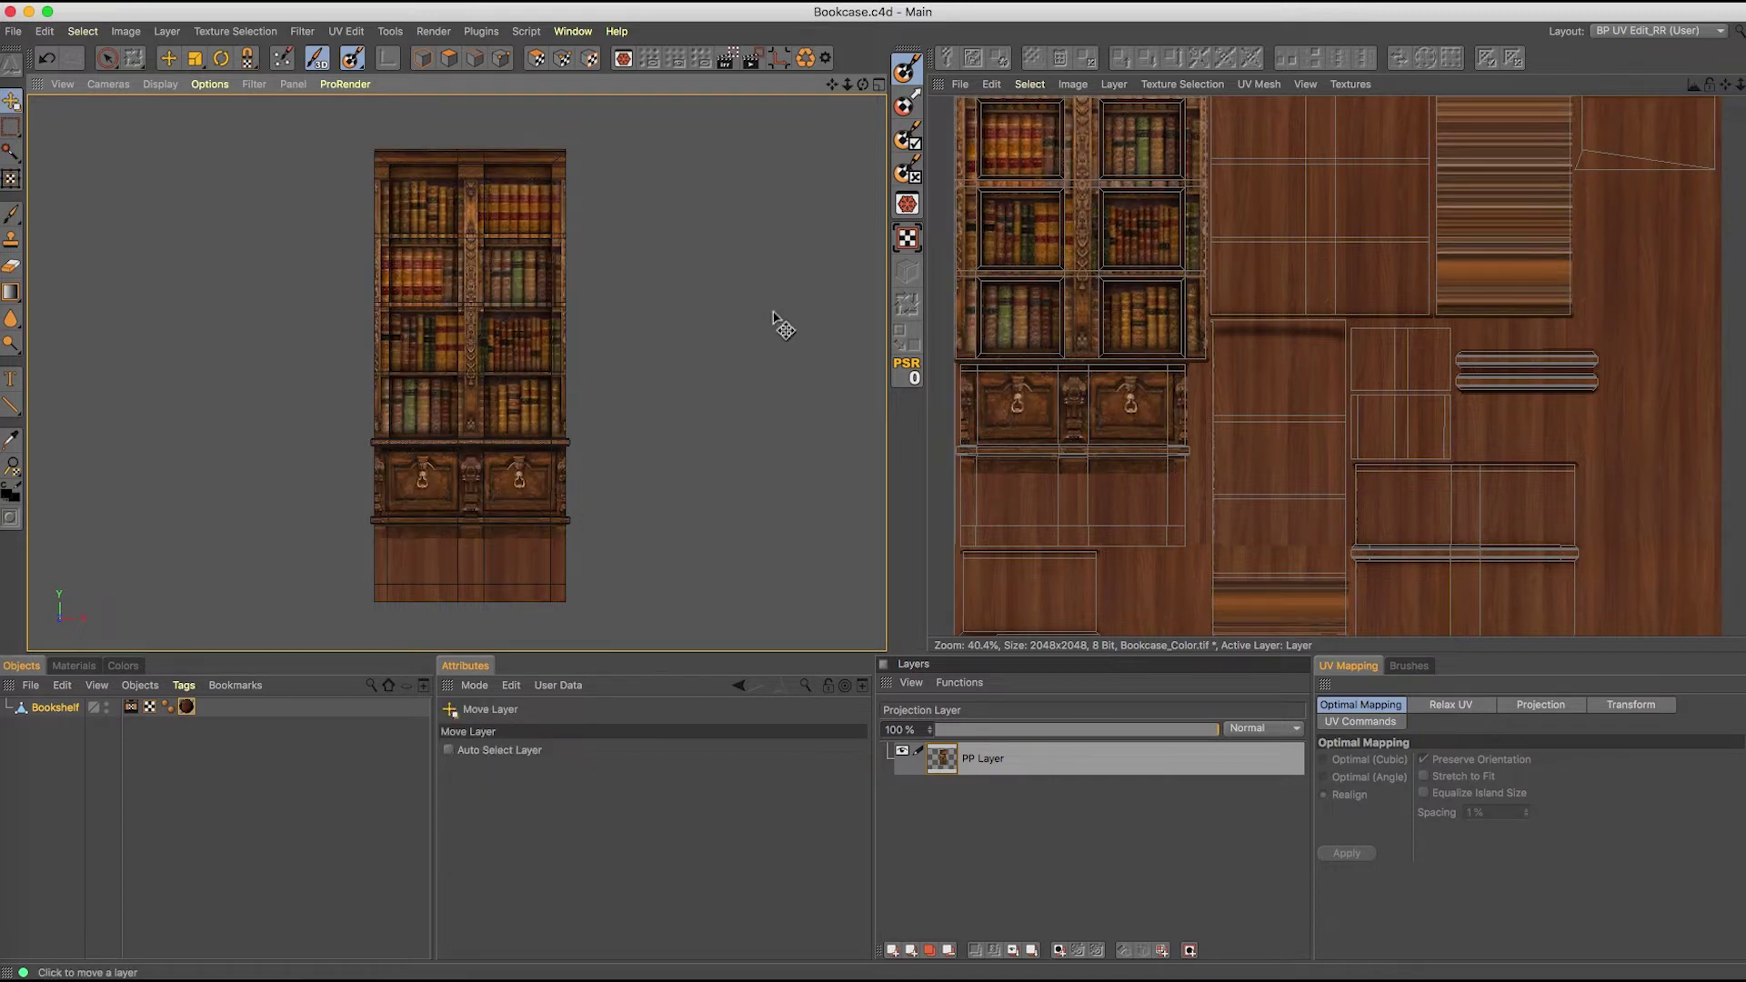
- Bake the projected bookcase photo into the colour texture
{"action": "left_click", "coordinate": [1228, 345]}
{"action": "scroll", "coordinate": [1164, 290], "scroll_direction": "down", "scroll_amount": 2}
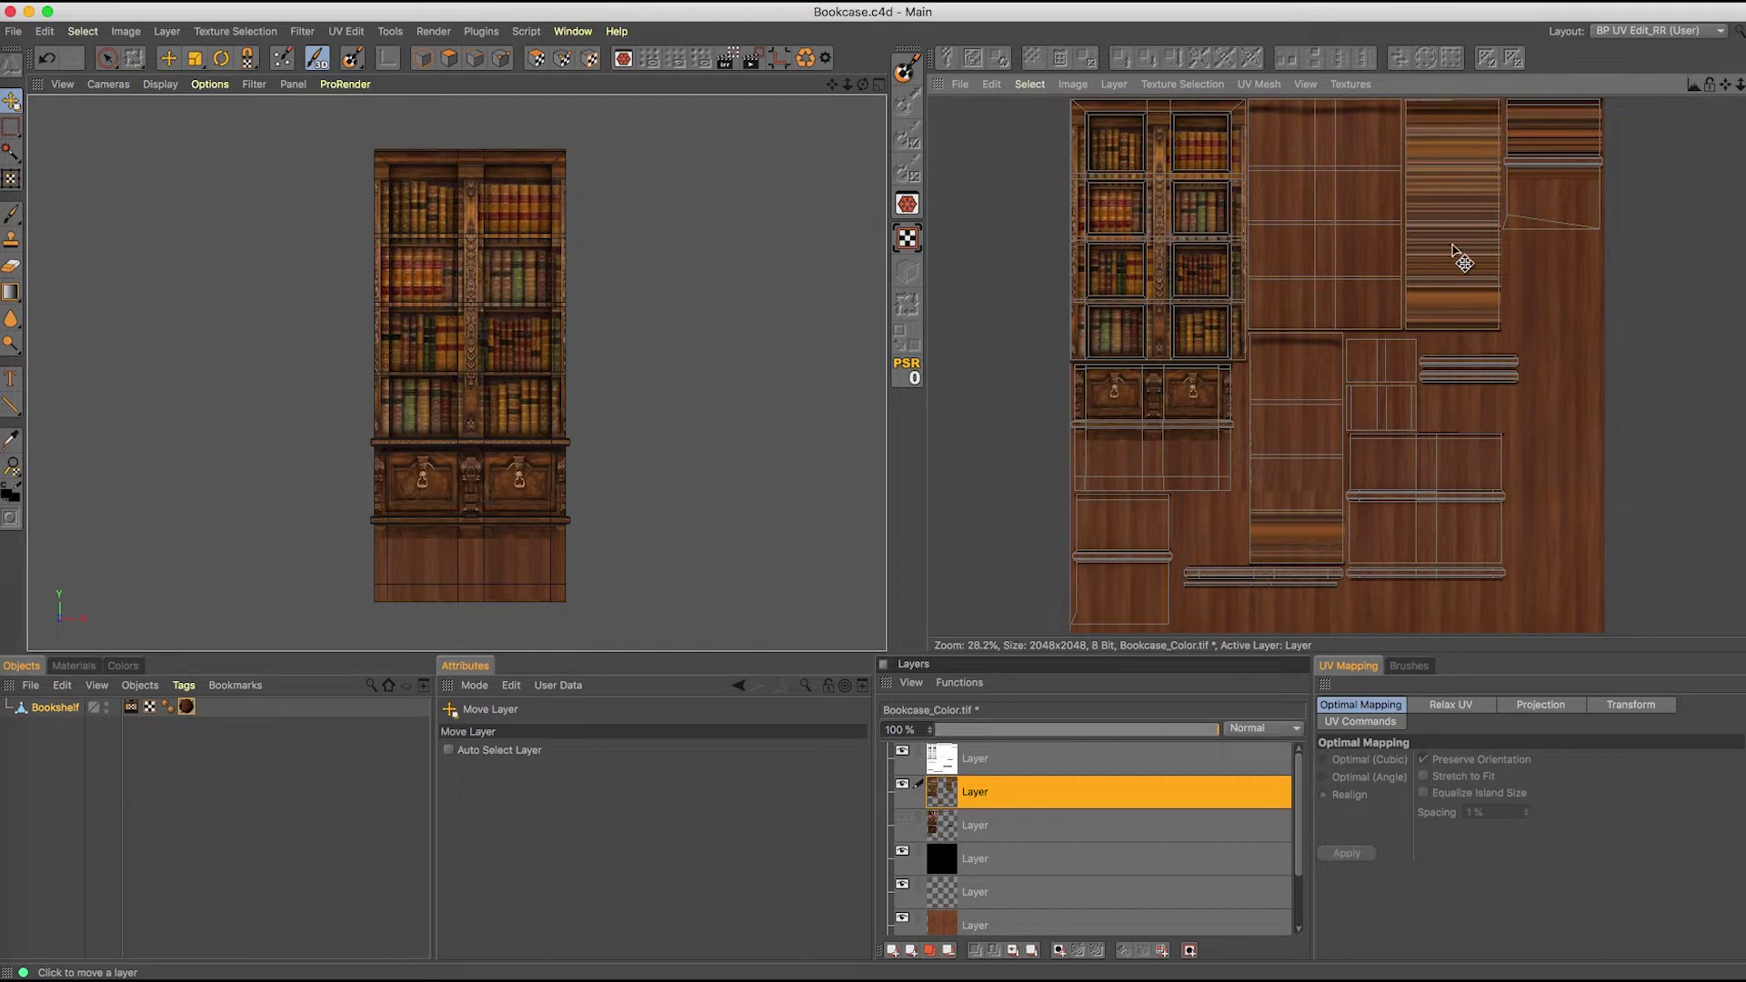
{"action": "mouse_move", "coordinate": [466, 271]}
{"action": "left_mouse_down", "text": "alt"}
{"action": "mouse_move", "coordinate": [523, 300]}
{"action": "mouse_move", "coordinate": [498, 275]}
{"action": "mouse_move", "coordinate": [466, 281]}
{"action": "left_mouse_up", "text": "alt"}
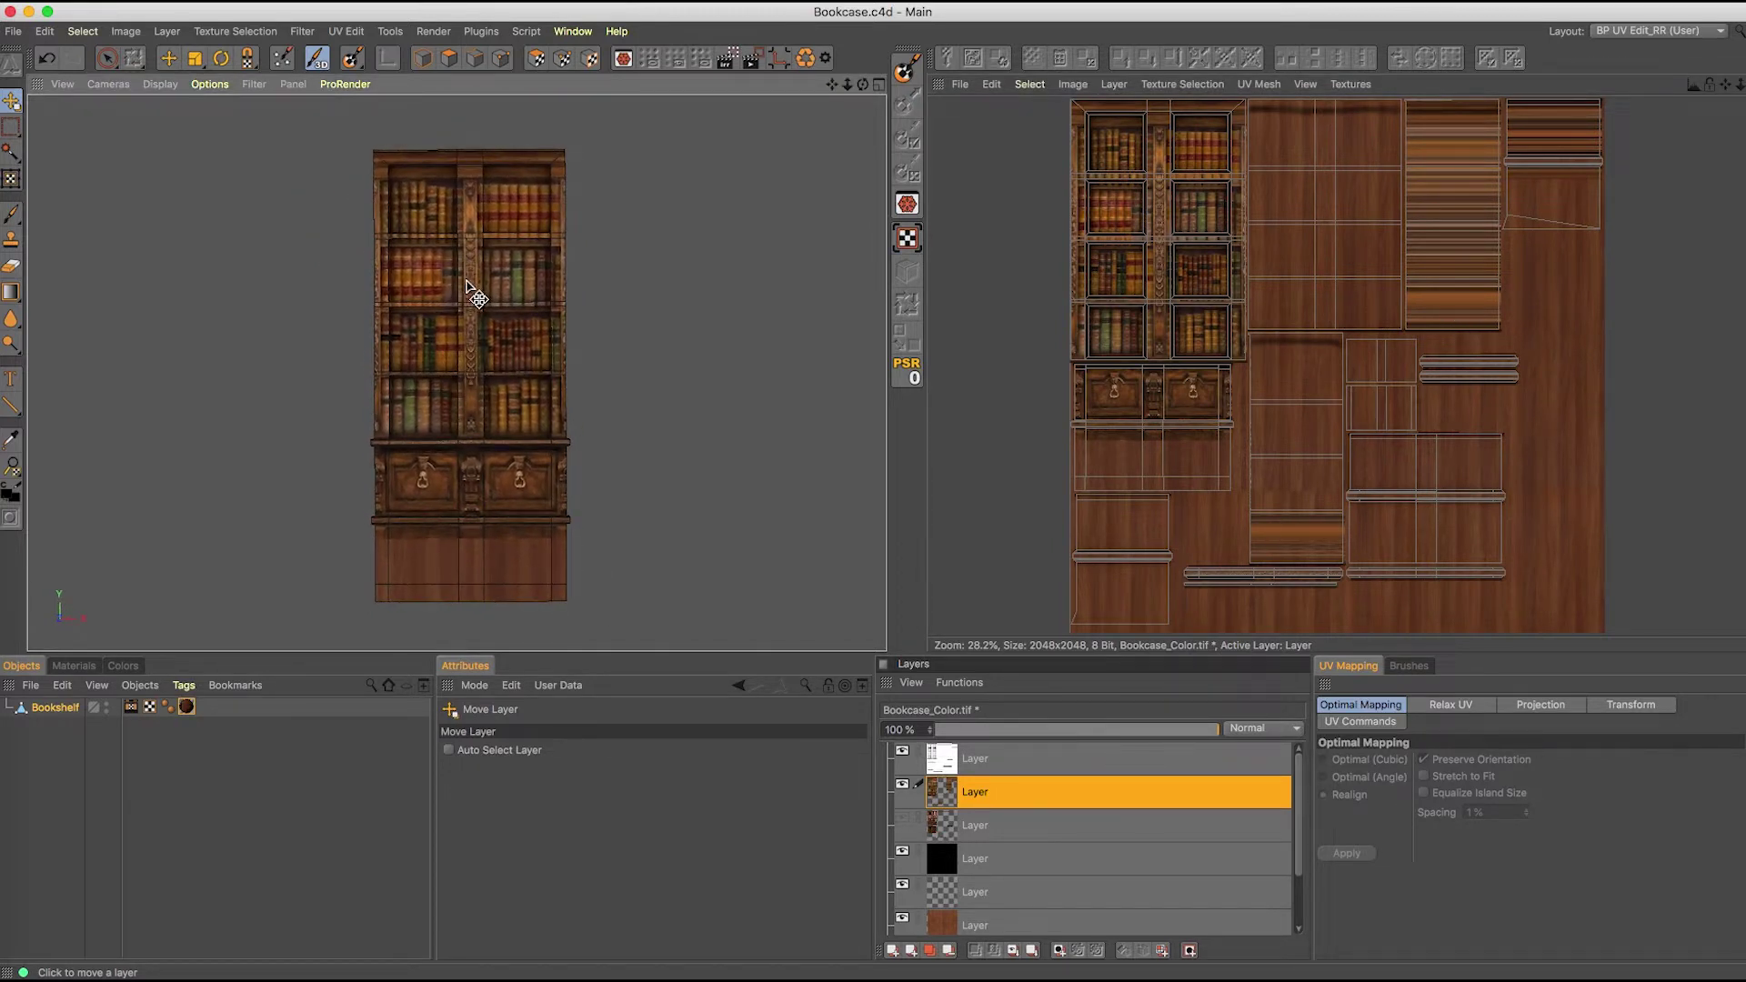
- Switch to the maximized perspective view and orbit to inspect the bookcase's streaked sides
{"action": "middle_click", "coordinate": [466, 280]}
{"action": "middle_click", "coordinate": [253, 188]}
{"action": "left_click_drag", "start_coordinate": [472, 366], "coordinate": [630, 368], "text": "alt"}
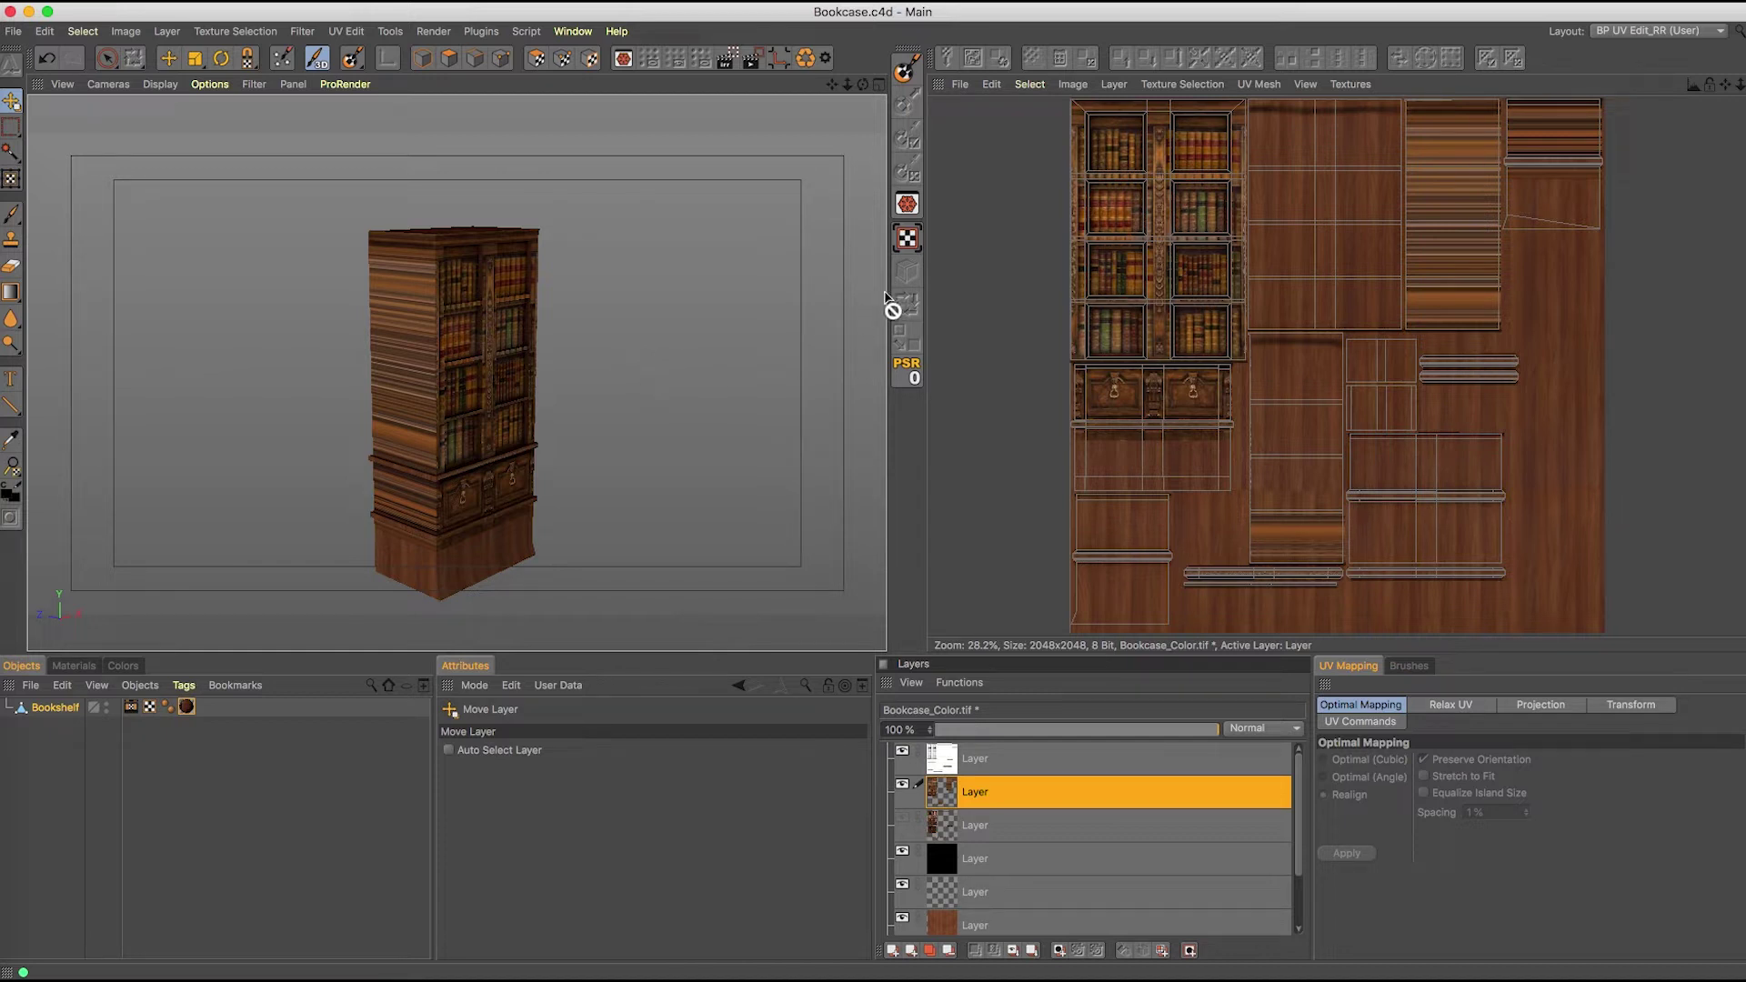
{"action": "scroll", "coordinate": [592, 374], "scroll_direction": "up", "scroll_amount": 5}
{"action": "scroll", "coordinate": [542, 363], "scroll_direction": "down", "scroll_amount": 2}
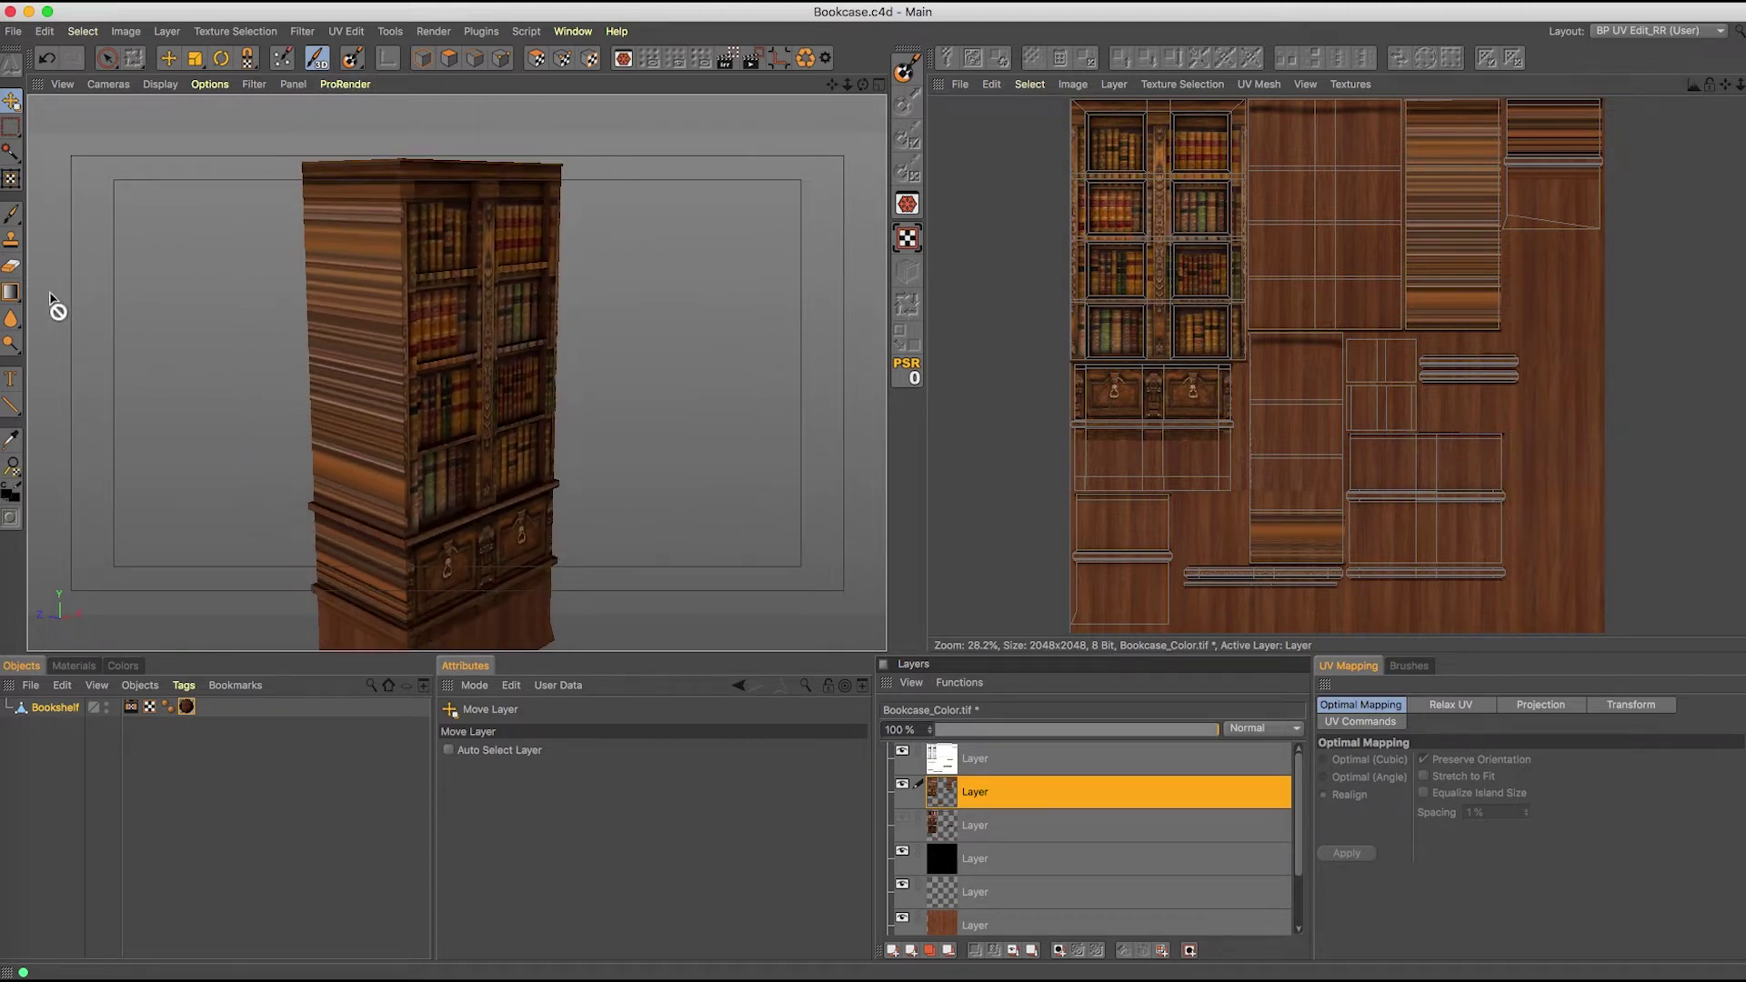
{"action": "left_click", "coordinate": [11, 266]}
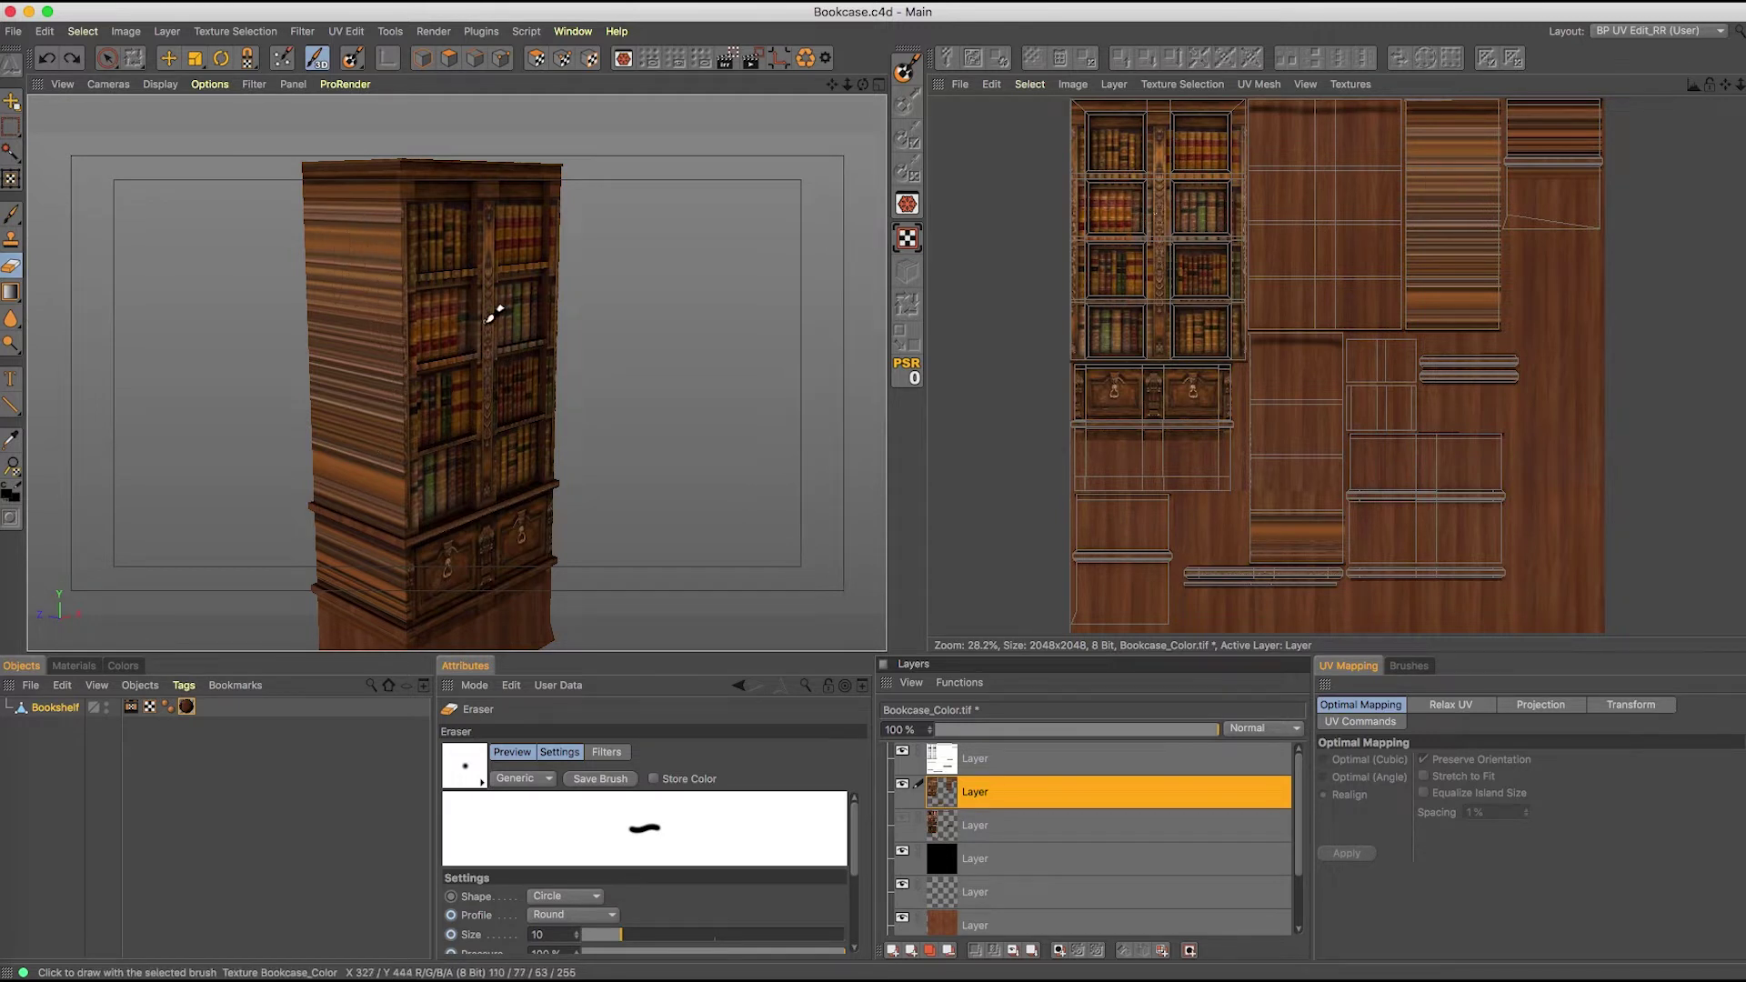
{"action": "mouse_move", "coordinate": [484, 308]}
{"action": "middle_mouse_down"}
{"action": "mouse_move", "coordinate": [437, 304]}
{"action": "mouse_move", "coordinate": [406, 186]}
{"action": "middle_mouse_up"}
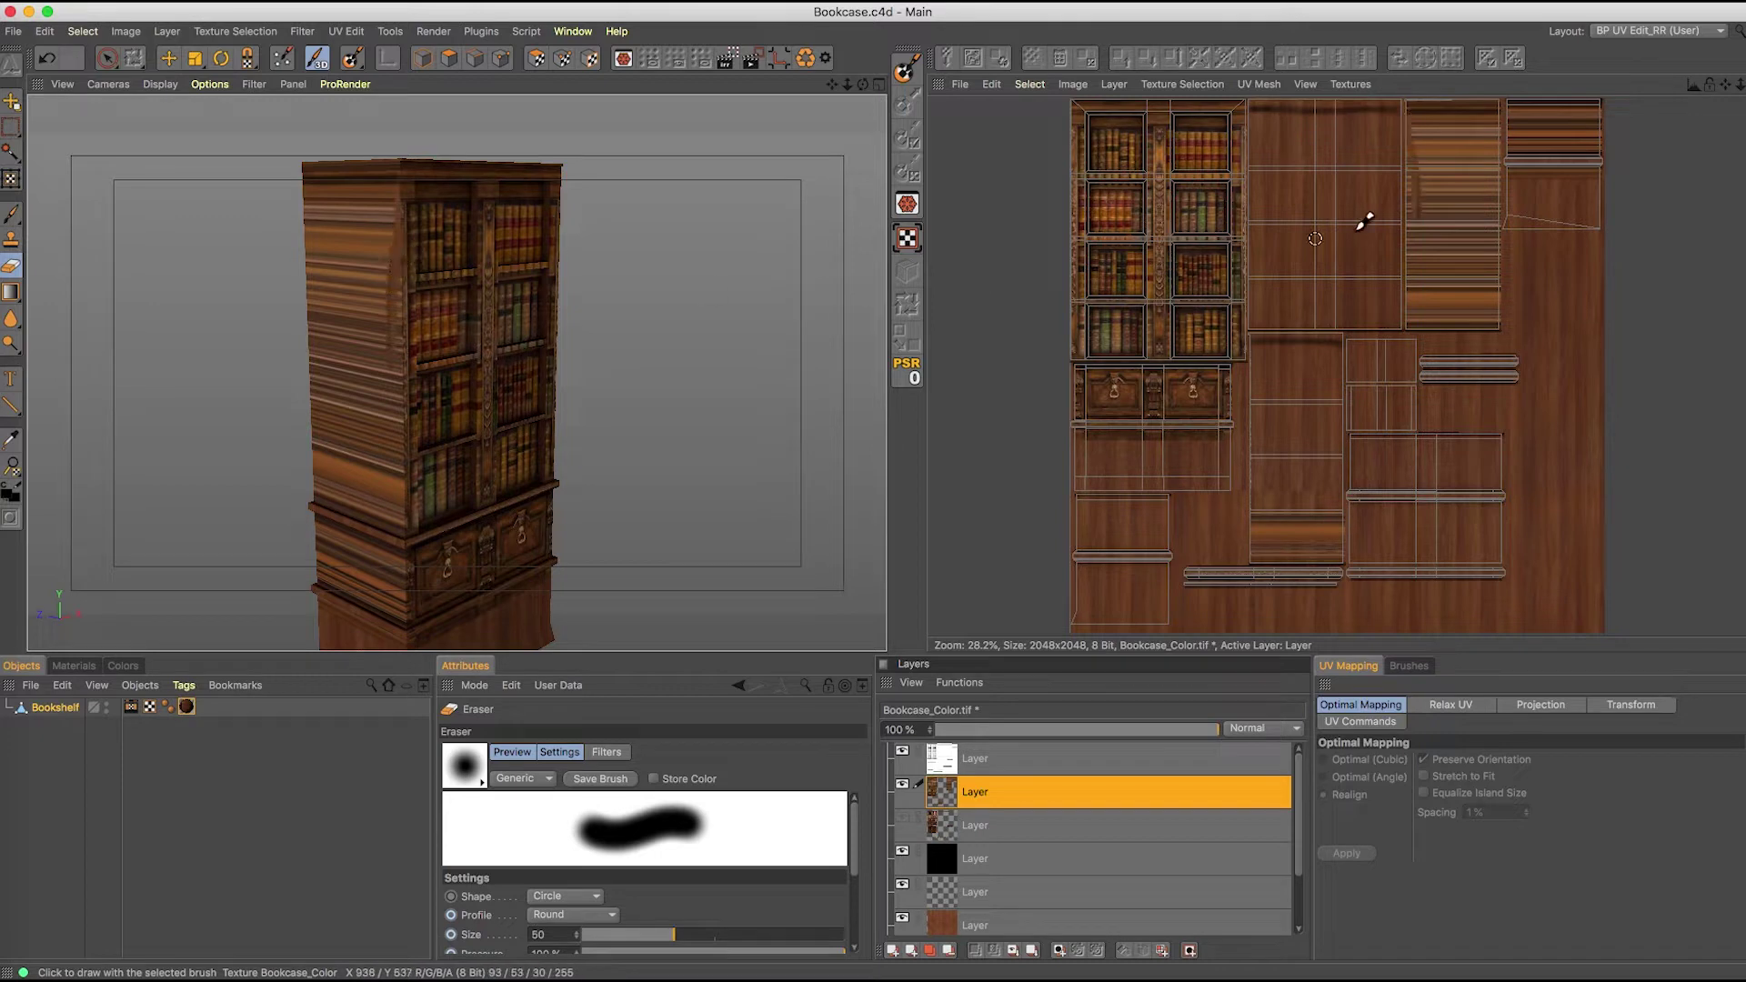
{"action": "scroll", "coordinate": [495, 278], "scroll_direction": "up", "scroll_amount": 6}
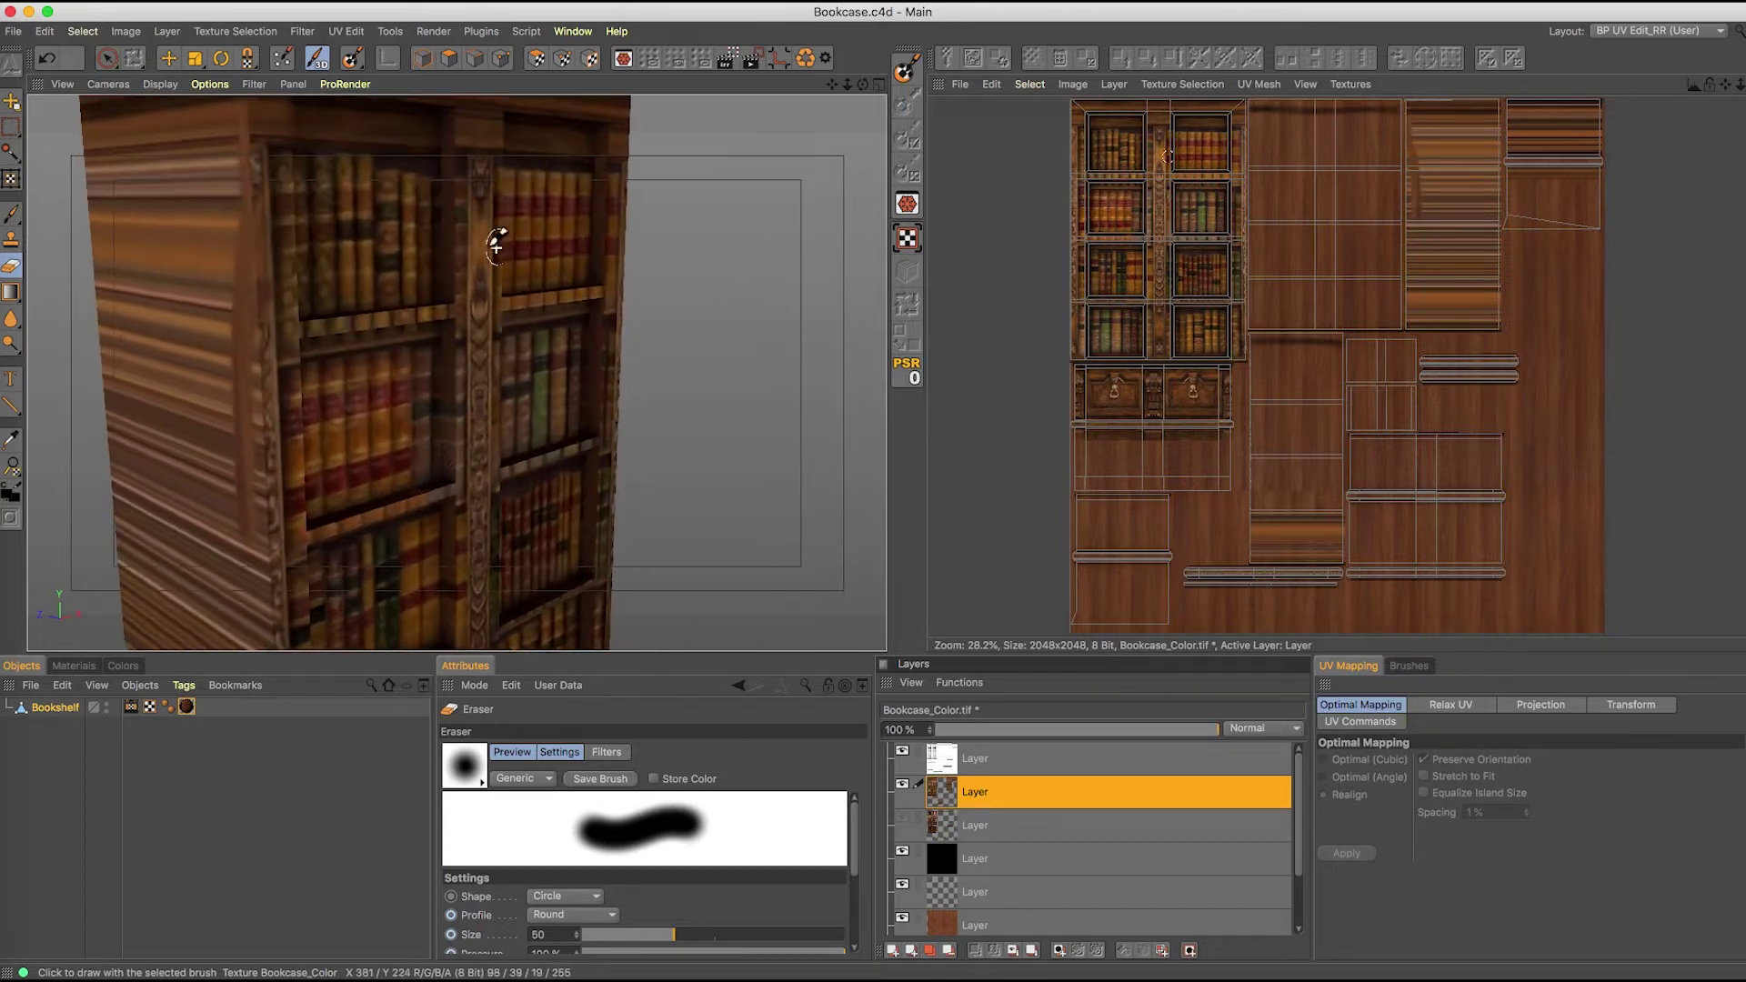
{"action": "scroll", "coordinate": [436, 351], "scroll_direction": "down", "scroll_amount": 5}
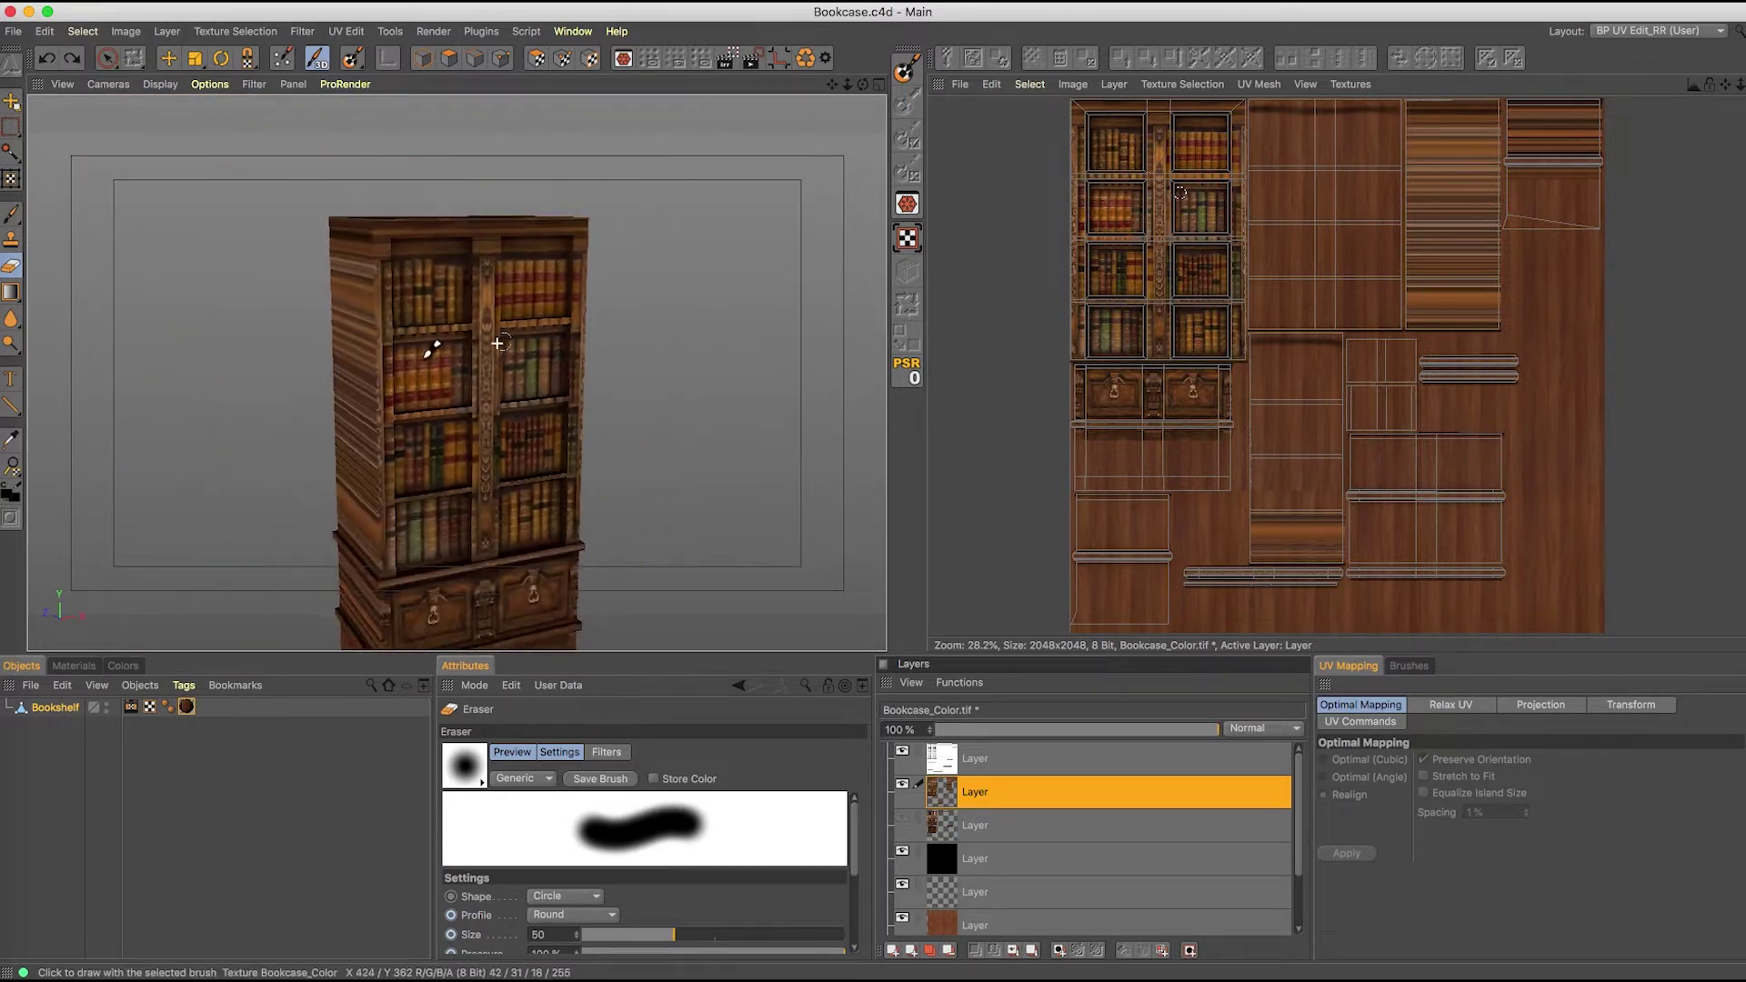
{"action": "scroll", "coordinate": [545, 236], "scroll_direction": "up", "scroll_amount": 2}
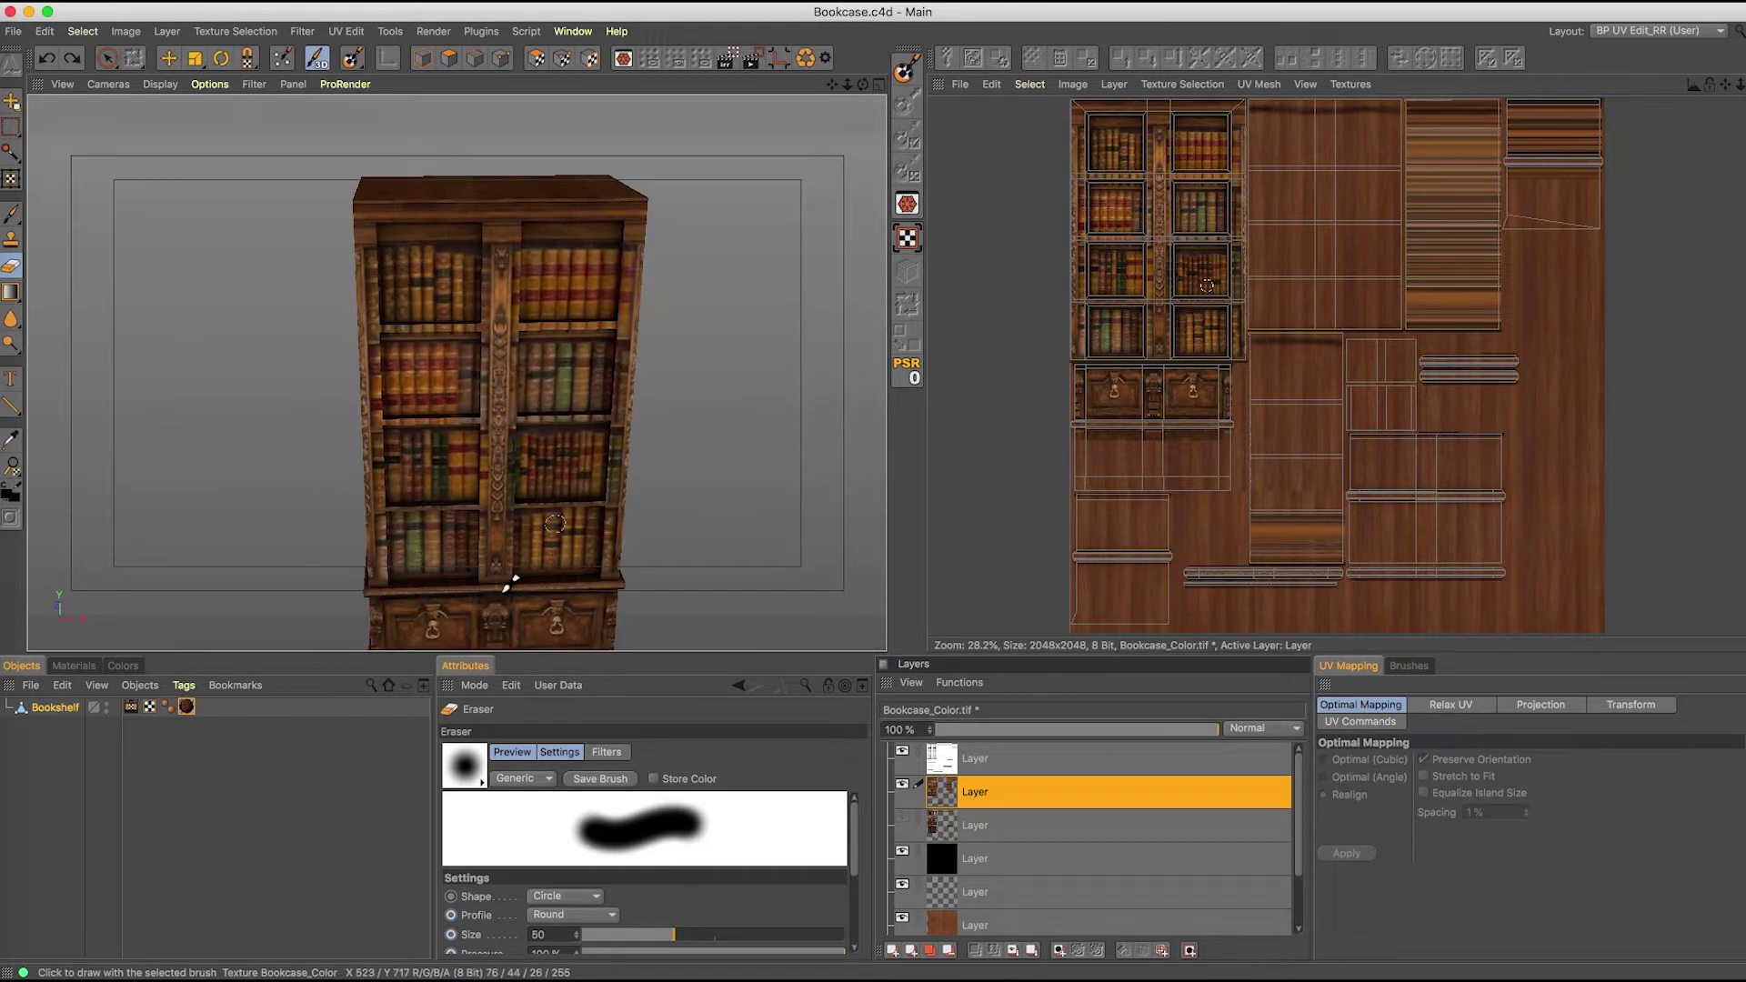
{"action": "left_click_drag", "start_coordinate": [478, 470], "coordinate": [474, 424], "text": "alt"}
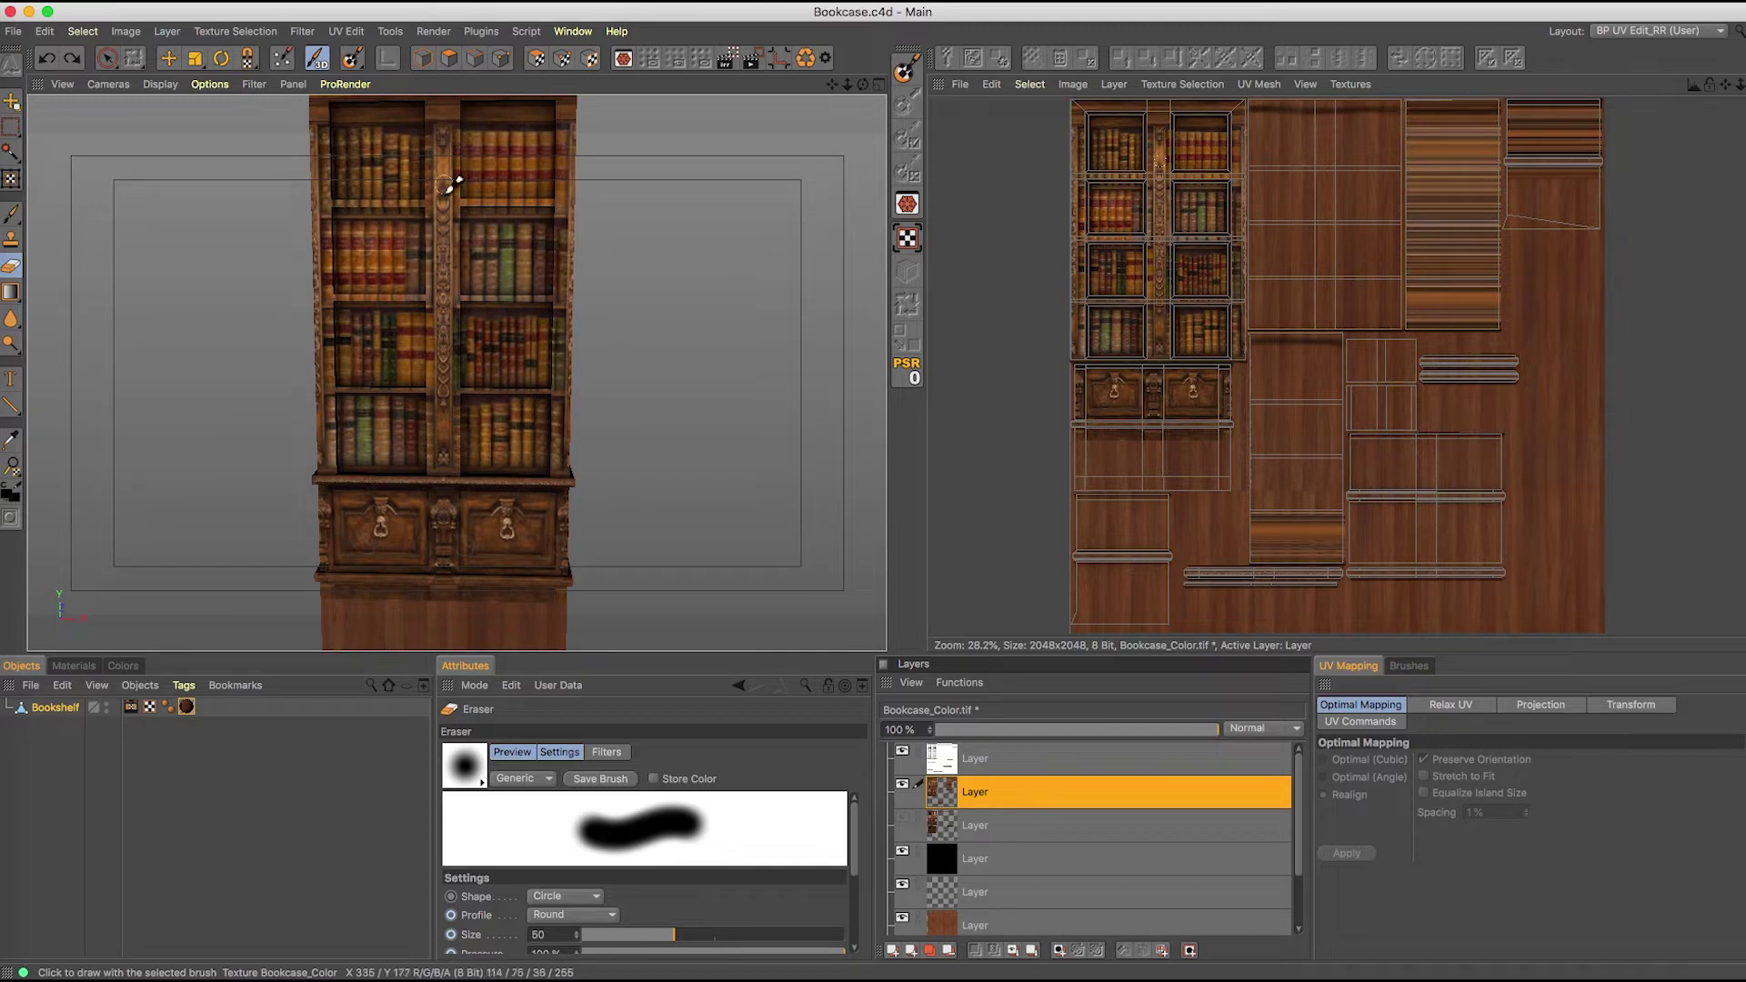
{"action": "left_click_drag", "start_coordinate": [469, 185], "coordinate": [596, 445], "text": "alt"}
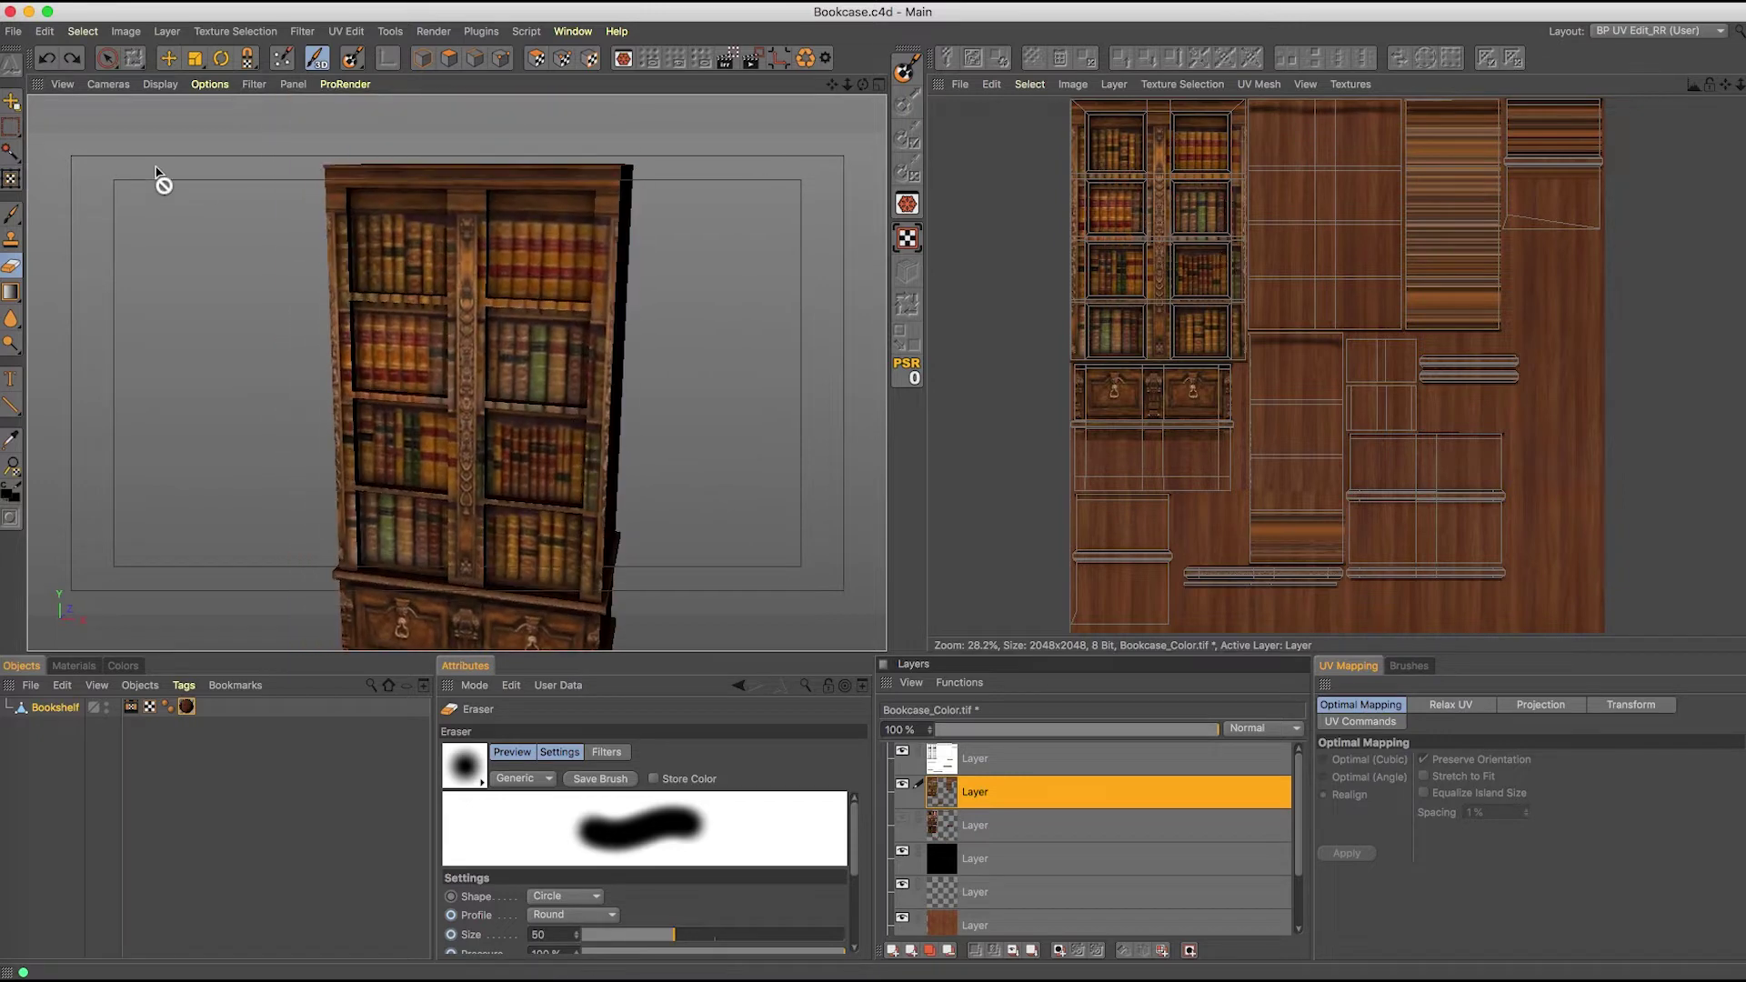
- With Live Selection in Polygons mode, select the eight front shelf-opening faces
{"action": "left_click", "coordinate": [106, 59]}
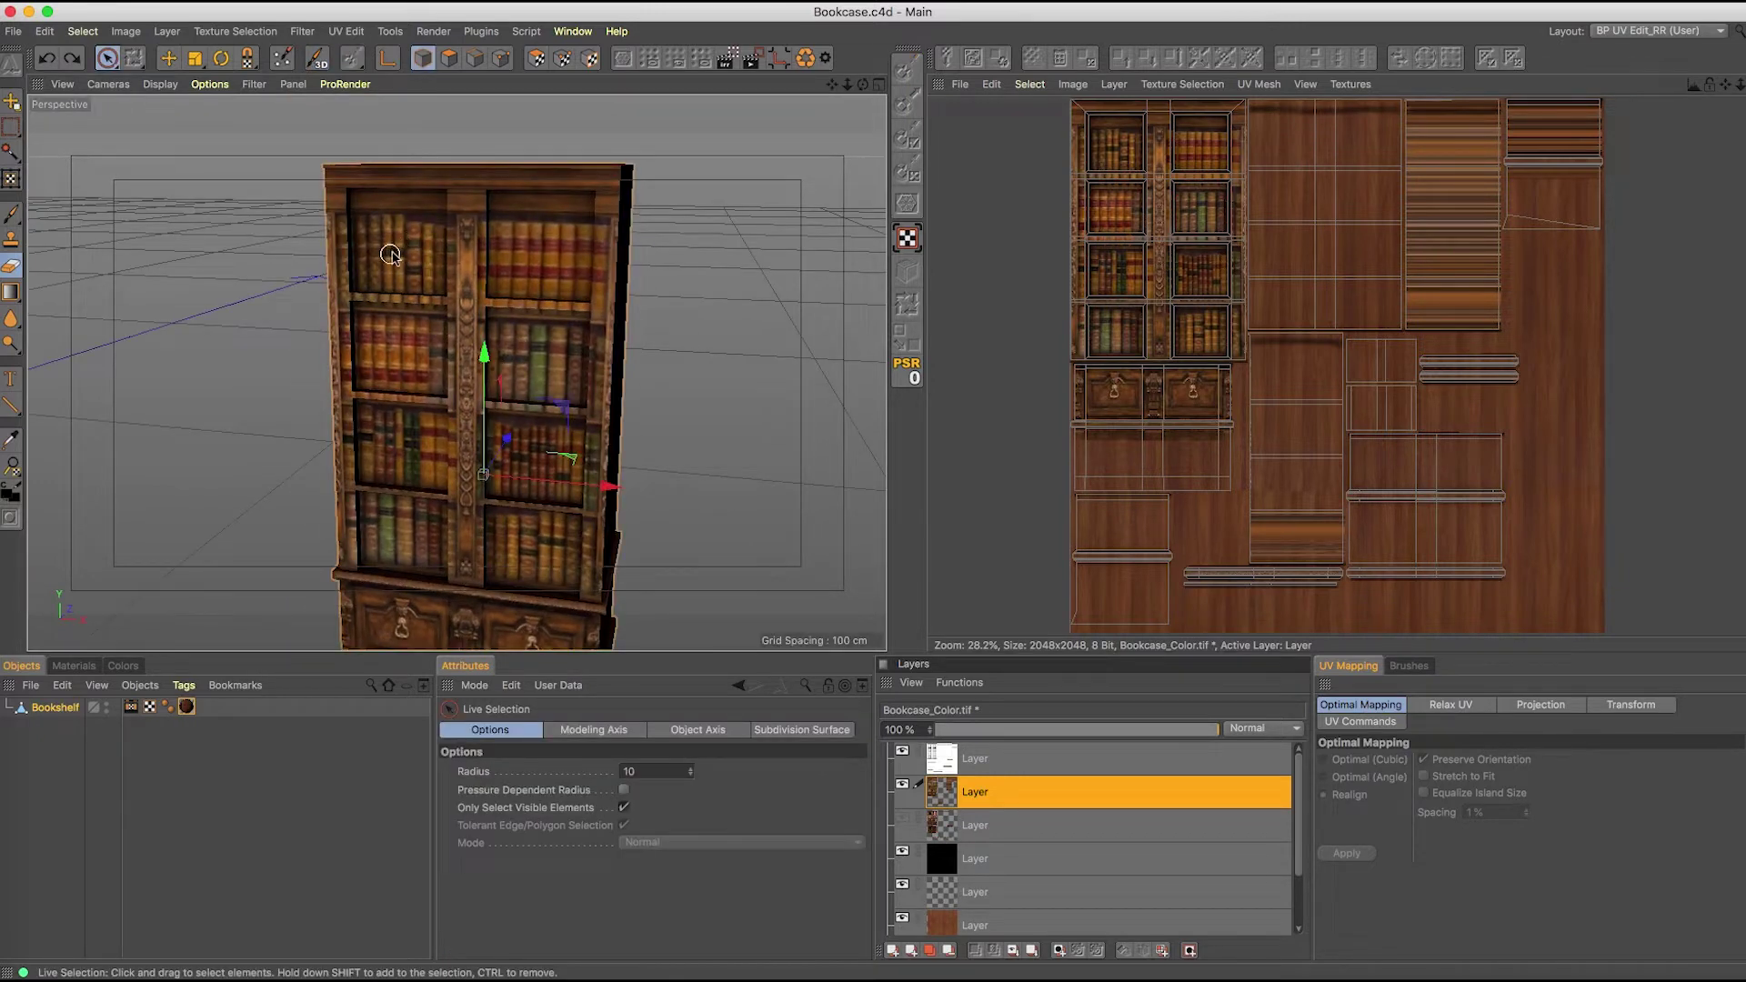
{"action": "left_click", "coordinate": [450, 57]}
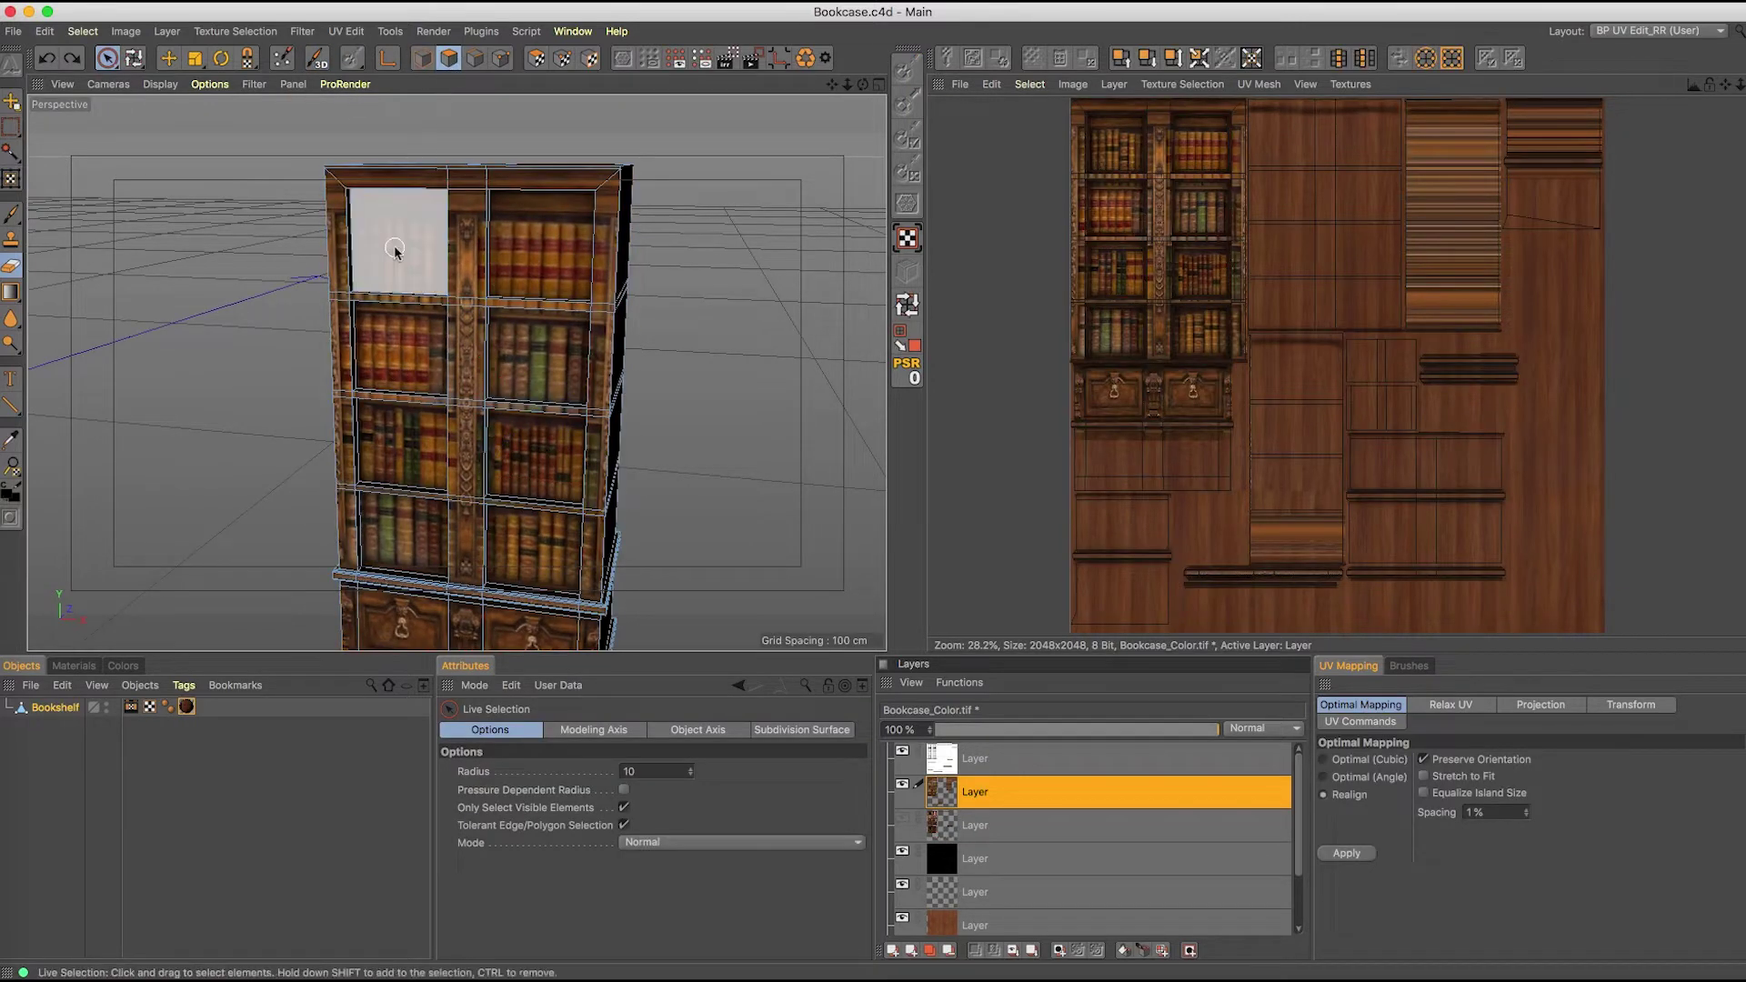
{"action": "left_click", "coordinate": [399, 241]}
{"action": "left_click", "coordinate": [546, 269], "text": "shift"}
{"action": "left_click", "coordinate": [537, 354], "text": "shift"}
{"action": "left_click", "coordinate": [400, 350], "text": "shift"}
{"action": "left_click", "coordinate": [400, 446], "text": "shift"}
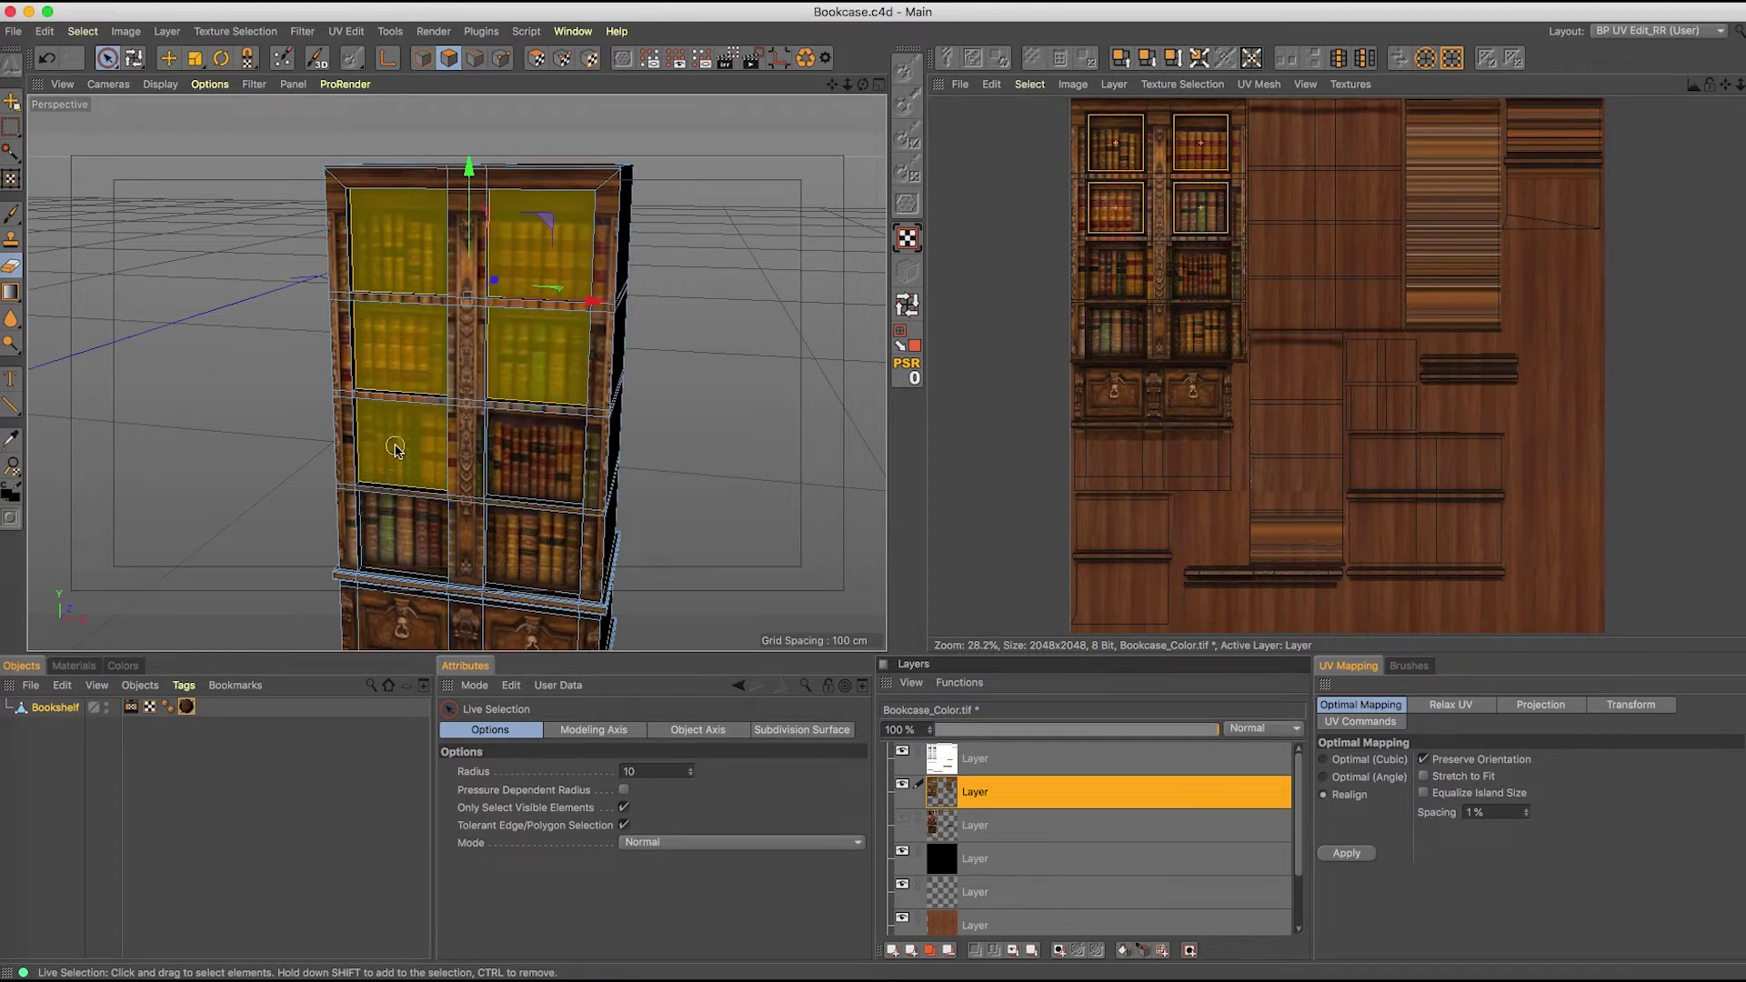
{"action": "left_click", "coordinate": [530, 470], "text": "shift"}
{"action": "left_click", "coordinate": [535, 545], "text": "shift"}
{"action": "left_click", "coordinate": [400, 535], "text": "shift"}
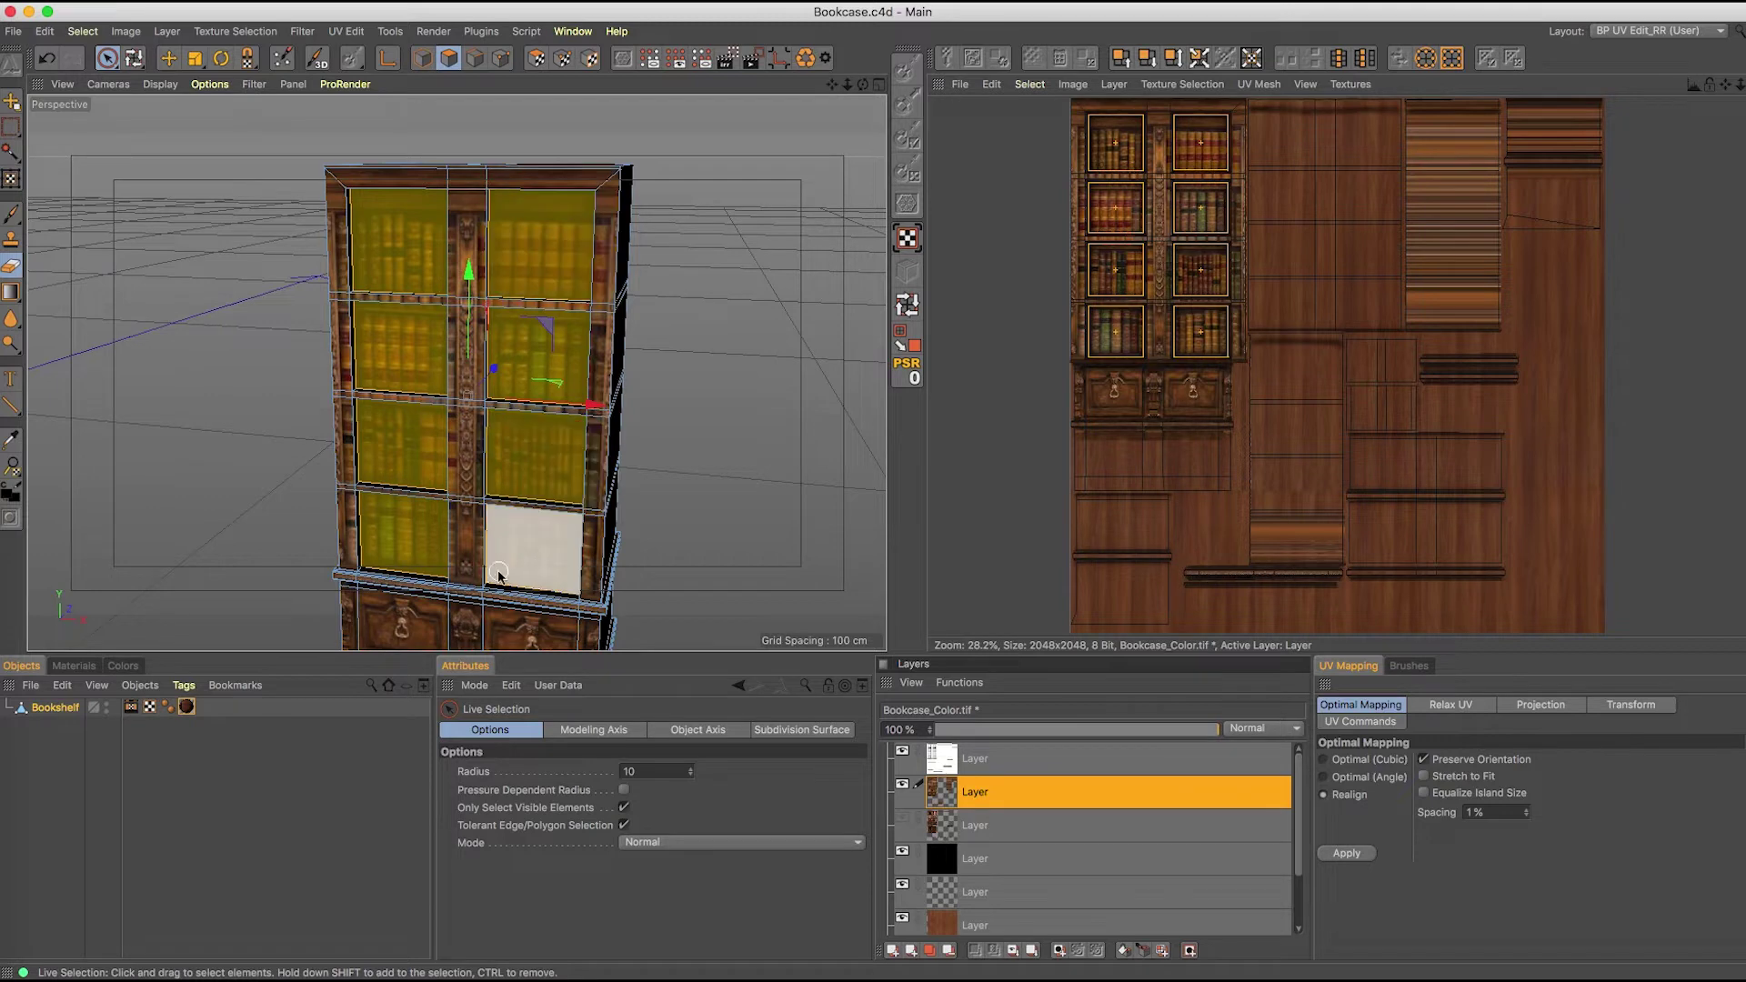
- Add the front moldings and drawer faces to the polygon selection
{"action": "scroll", "coordinate": [532, 375], "scroll_direction": "down", "scroll_amount": 3}
{"action": "scroll", "coordinate": [738, 443], "scroll_direction": "up", "scroll_amount": 5}
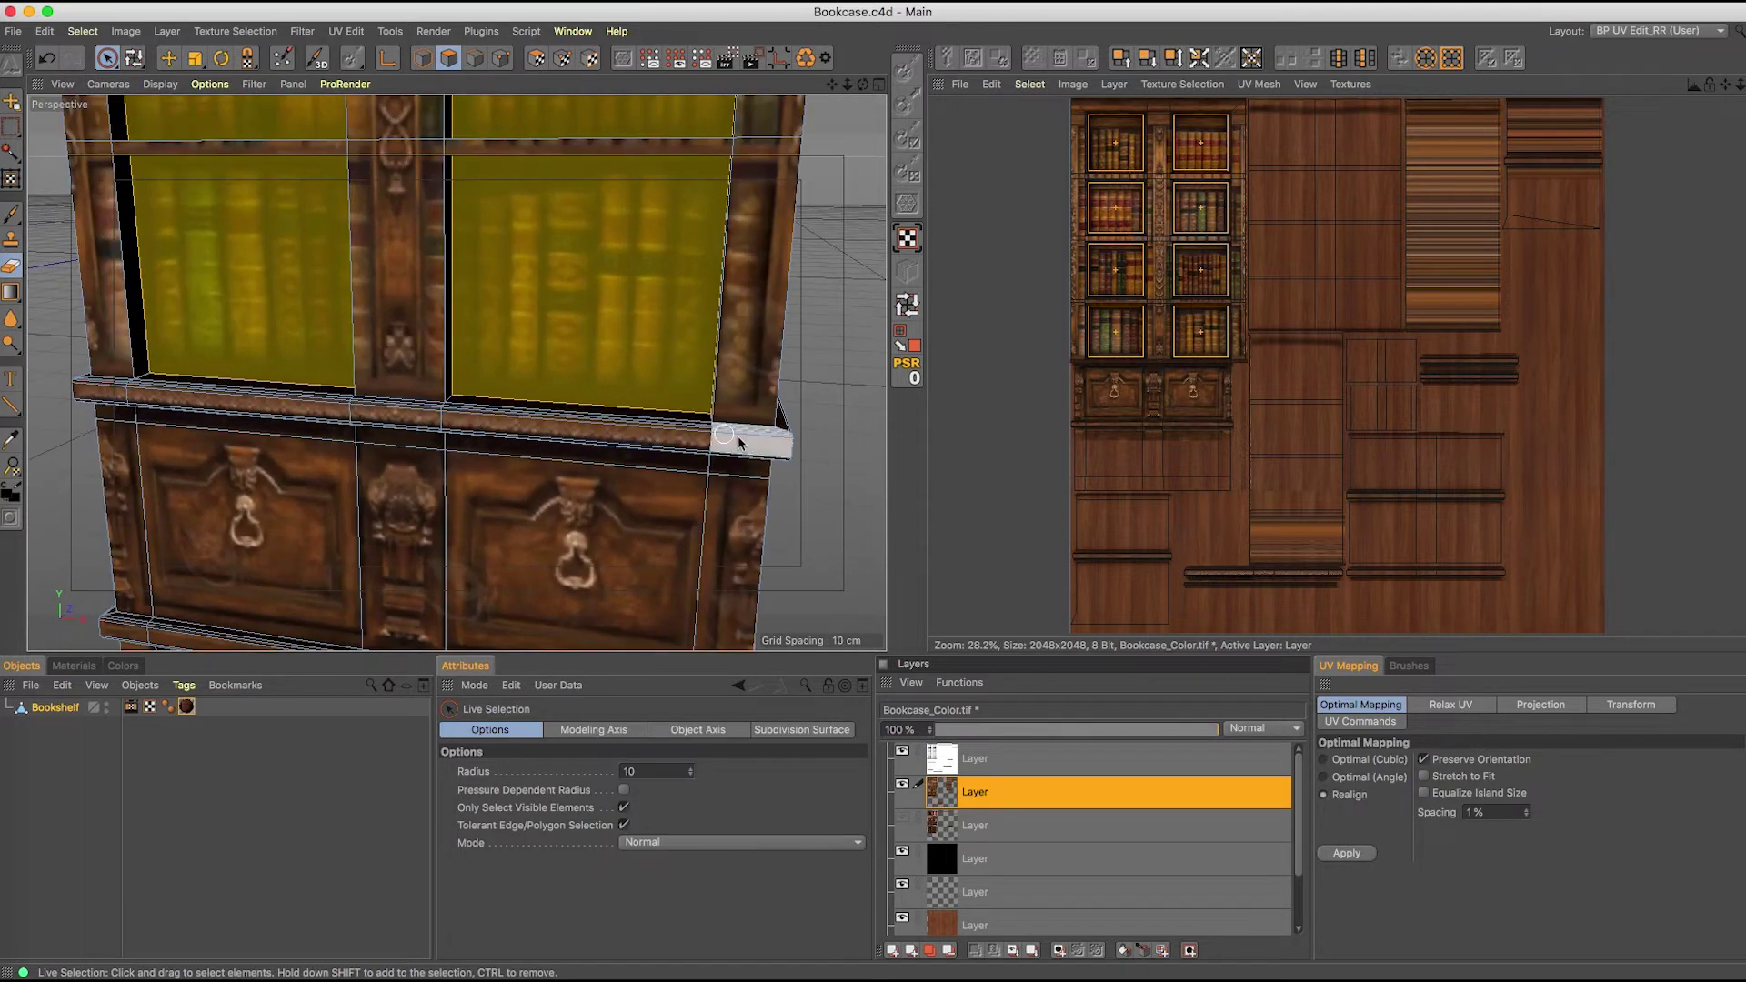
{"action": "left_click_drag", "start_coordinate": [751, 441], "coordinate": [421, 411], "text": "shift"}
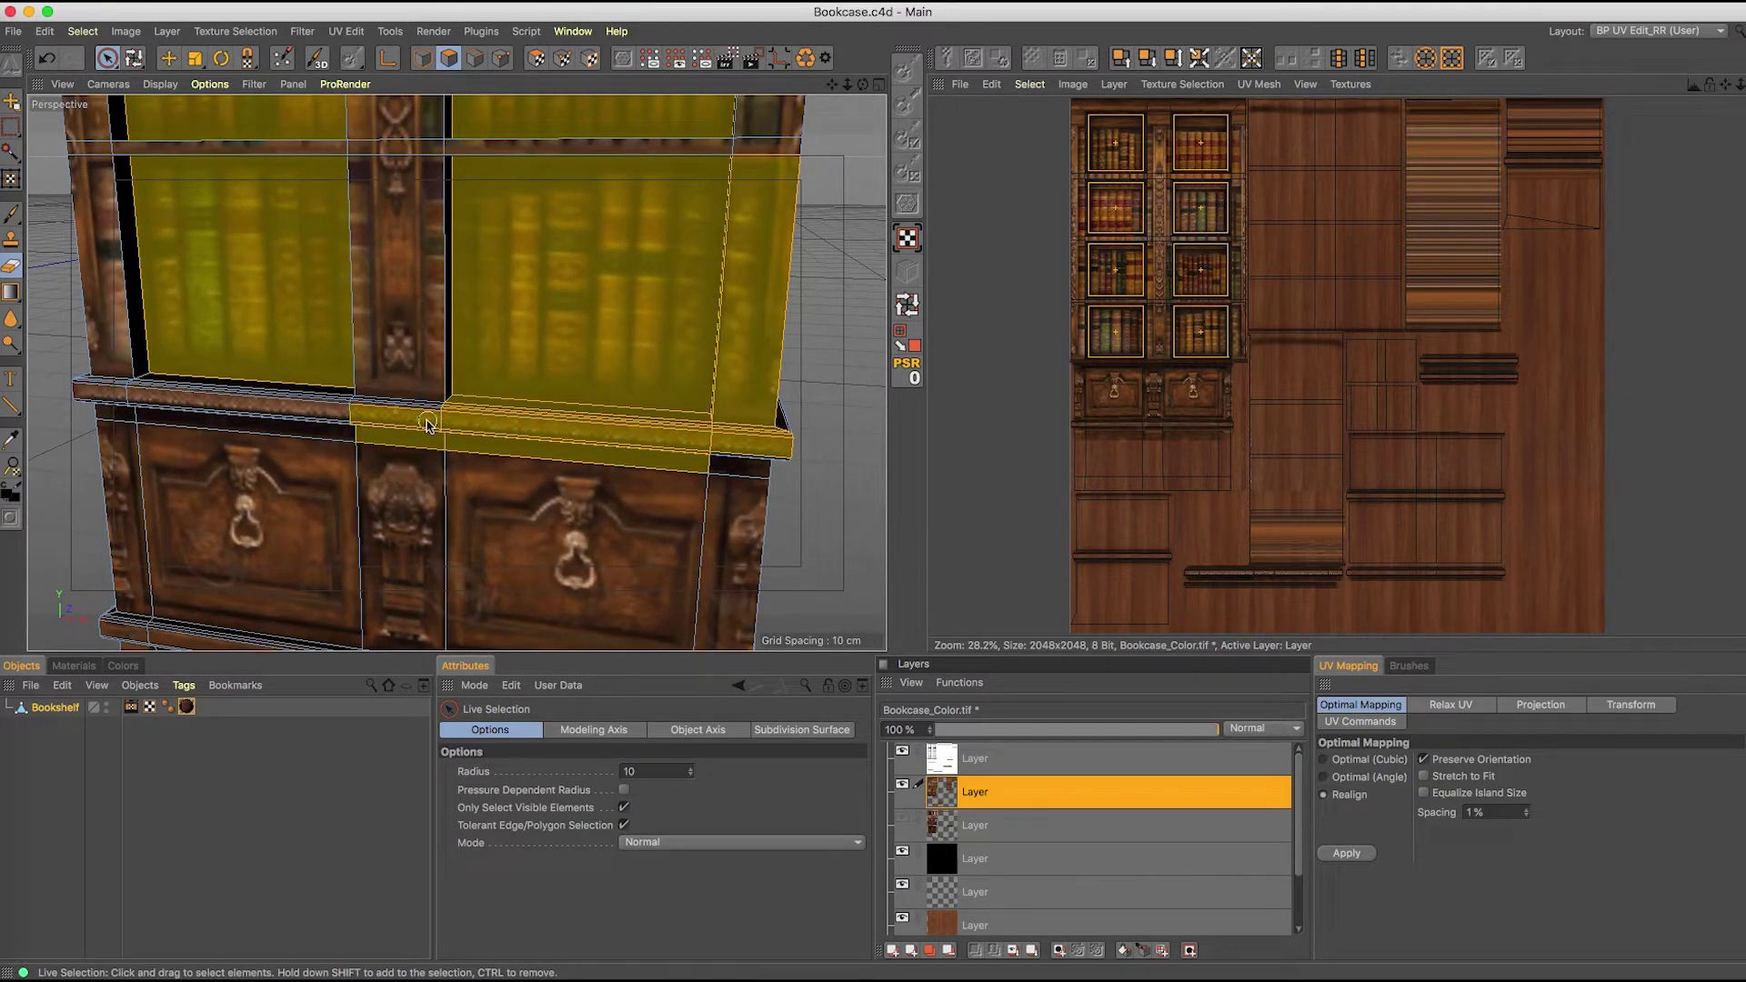
{"action": "scroll", "coordinate": [550, 380], "scroll_direction": "down", "scroll_amount": 6}
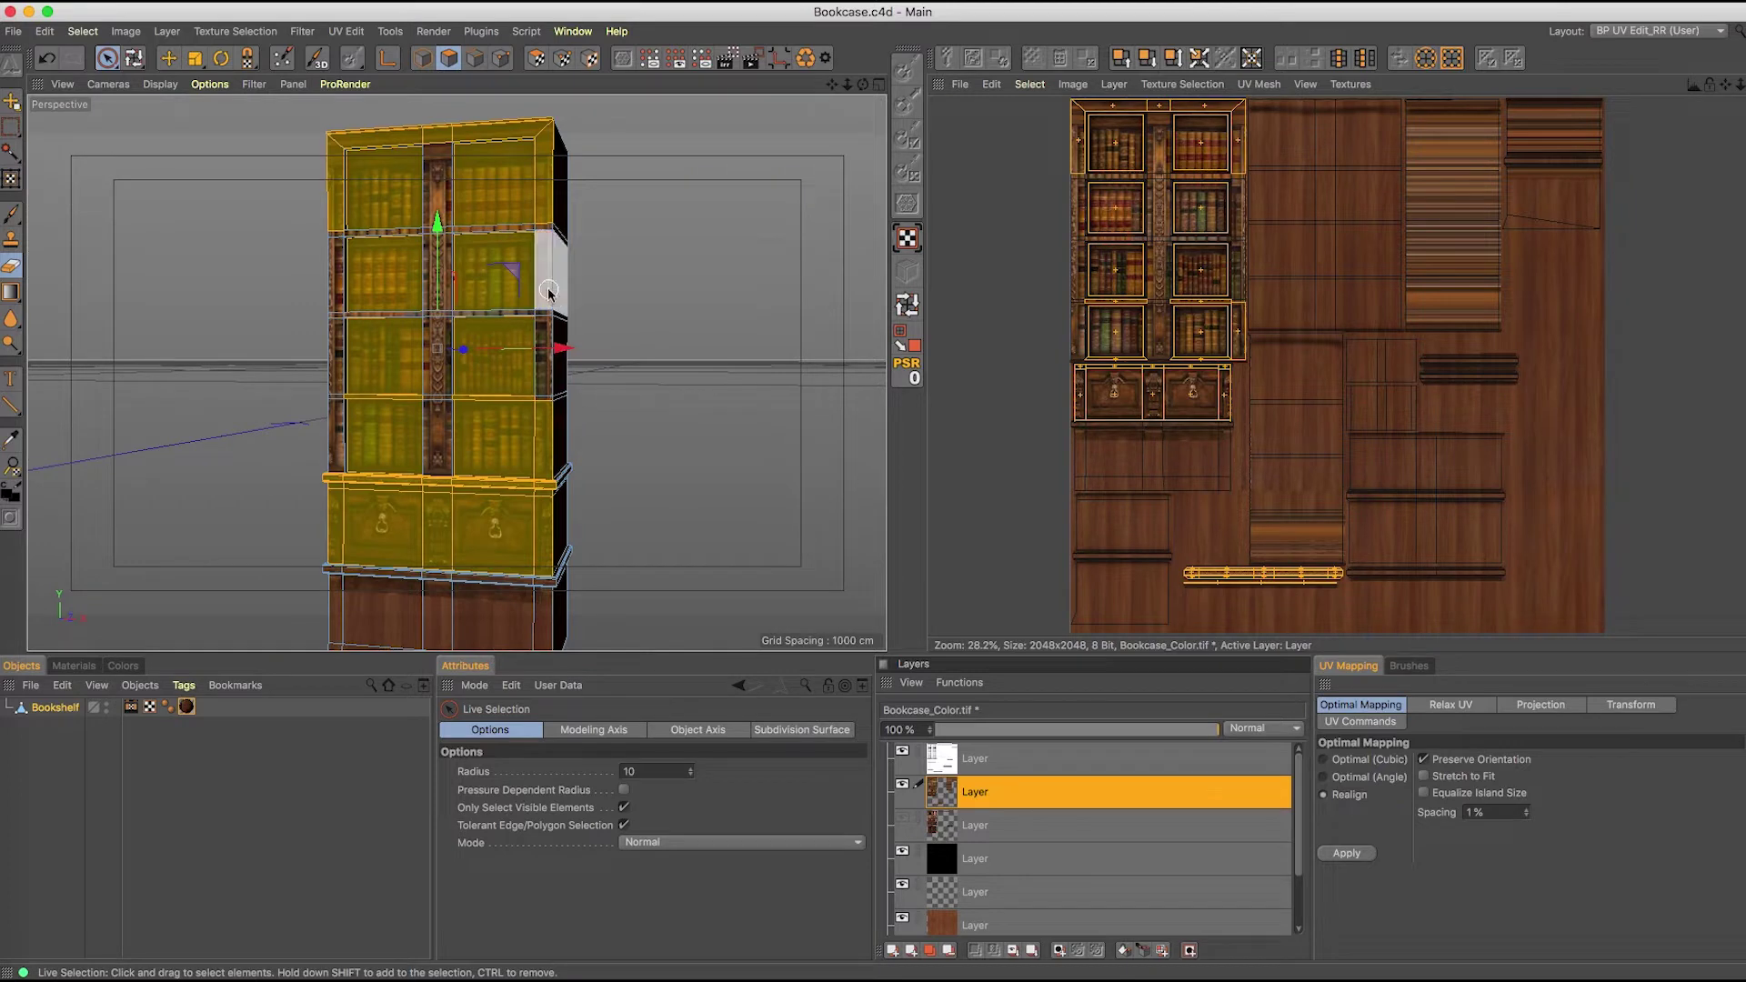
{"action": "left_click_drag", "start_coordinate": [471, 283], "coordinate": [418, 232], "text": "alt"}
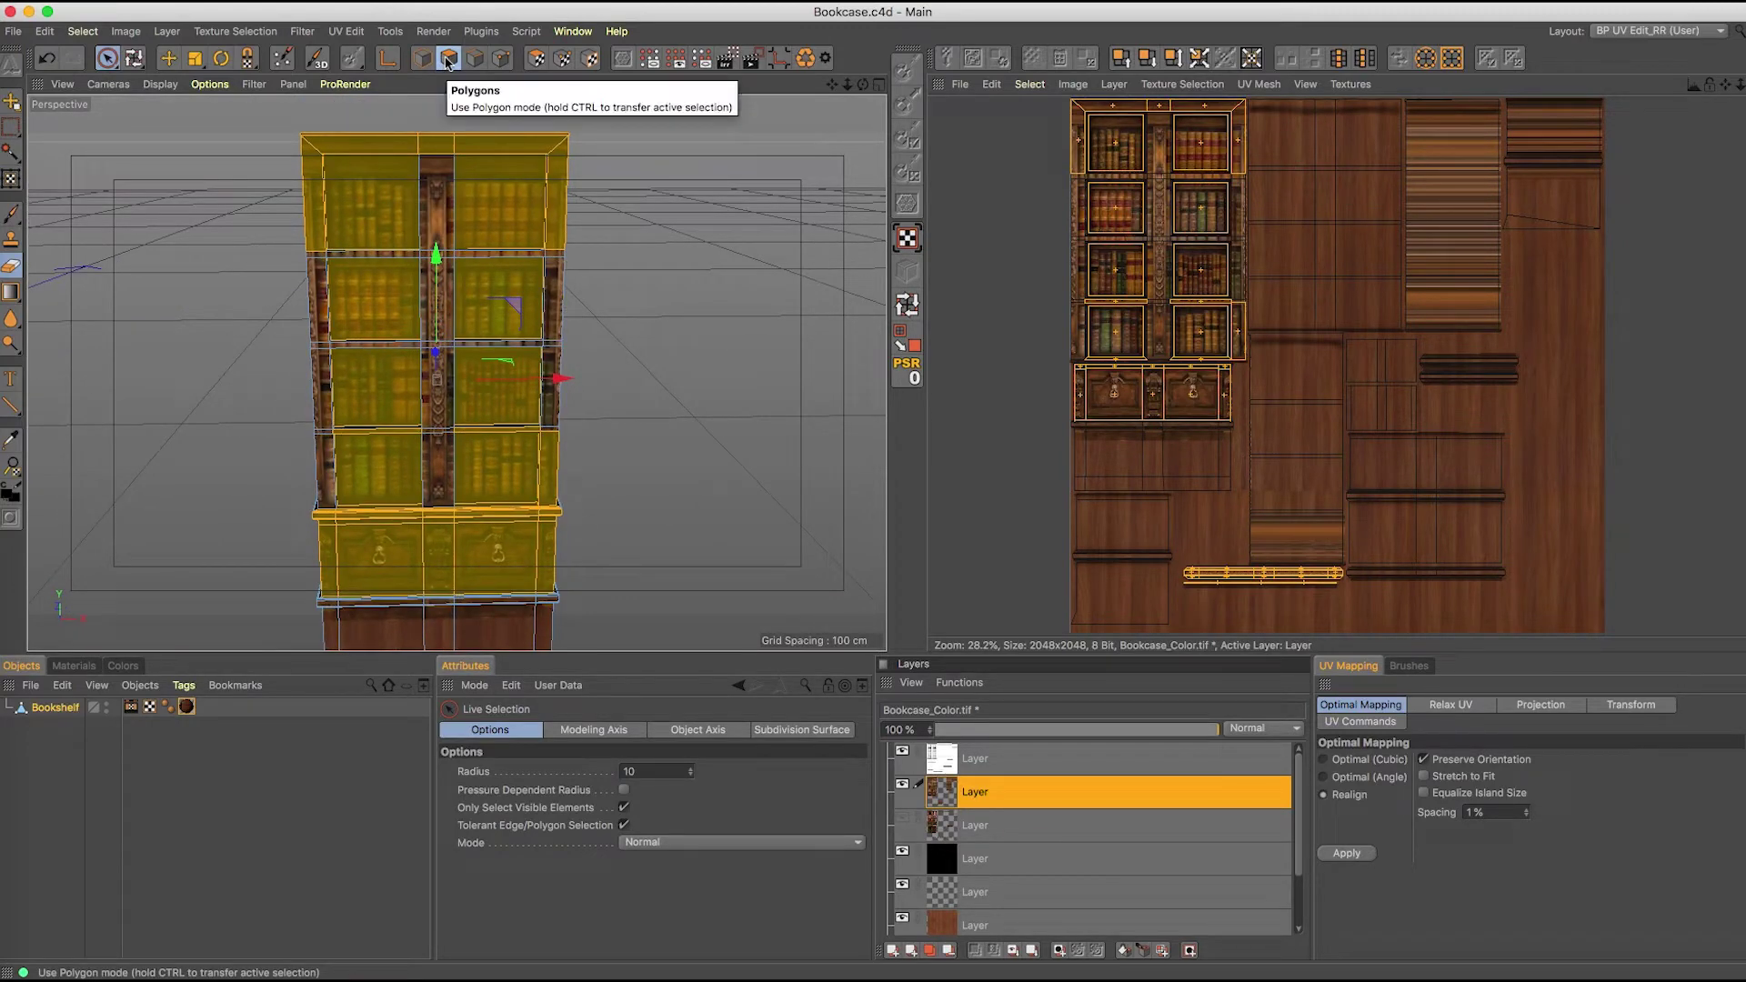
- In UV Polygon Edit mode, use Create Mask from Selection on the front UV islands, then undo once
{"action": "left_click", "coordinate": [542, 63]}
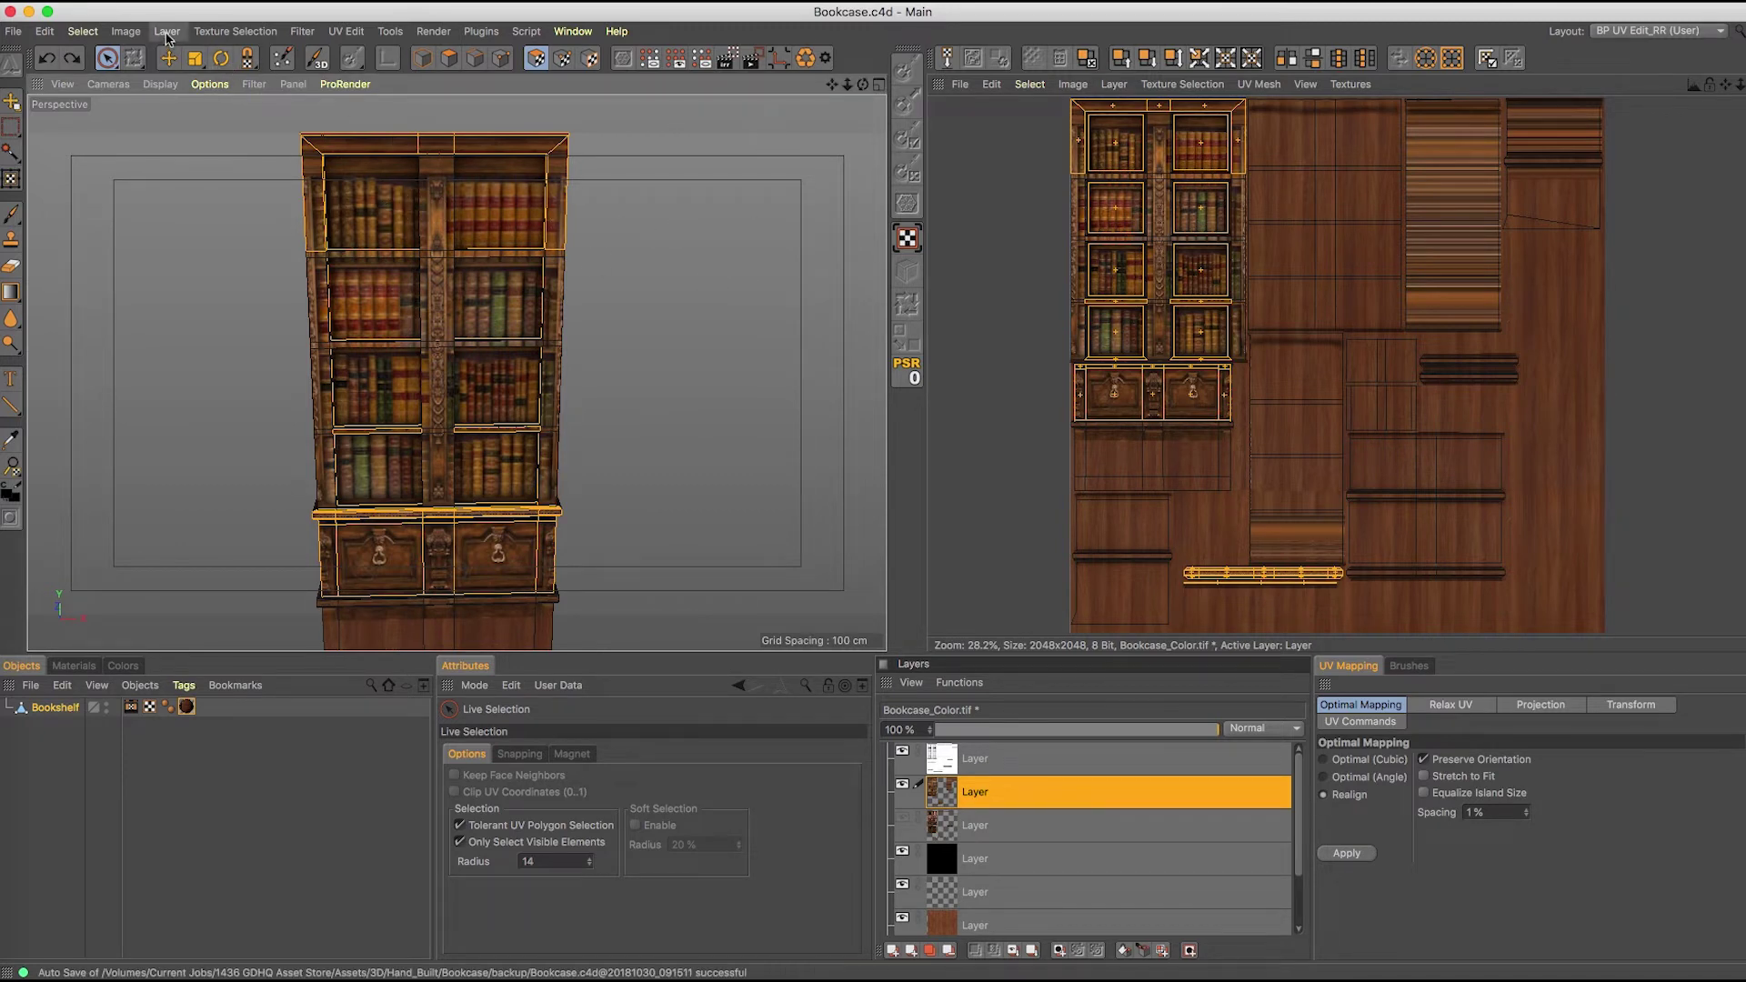
{"action": "left_click", "coordinate": [223, 33]}
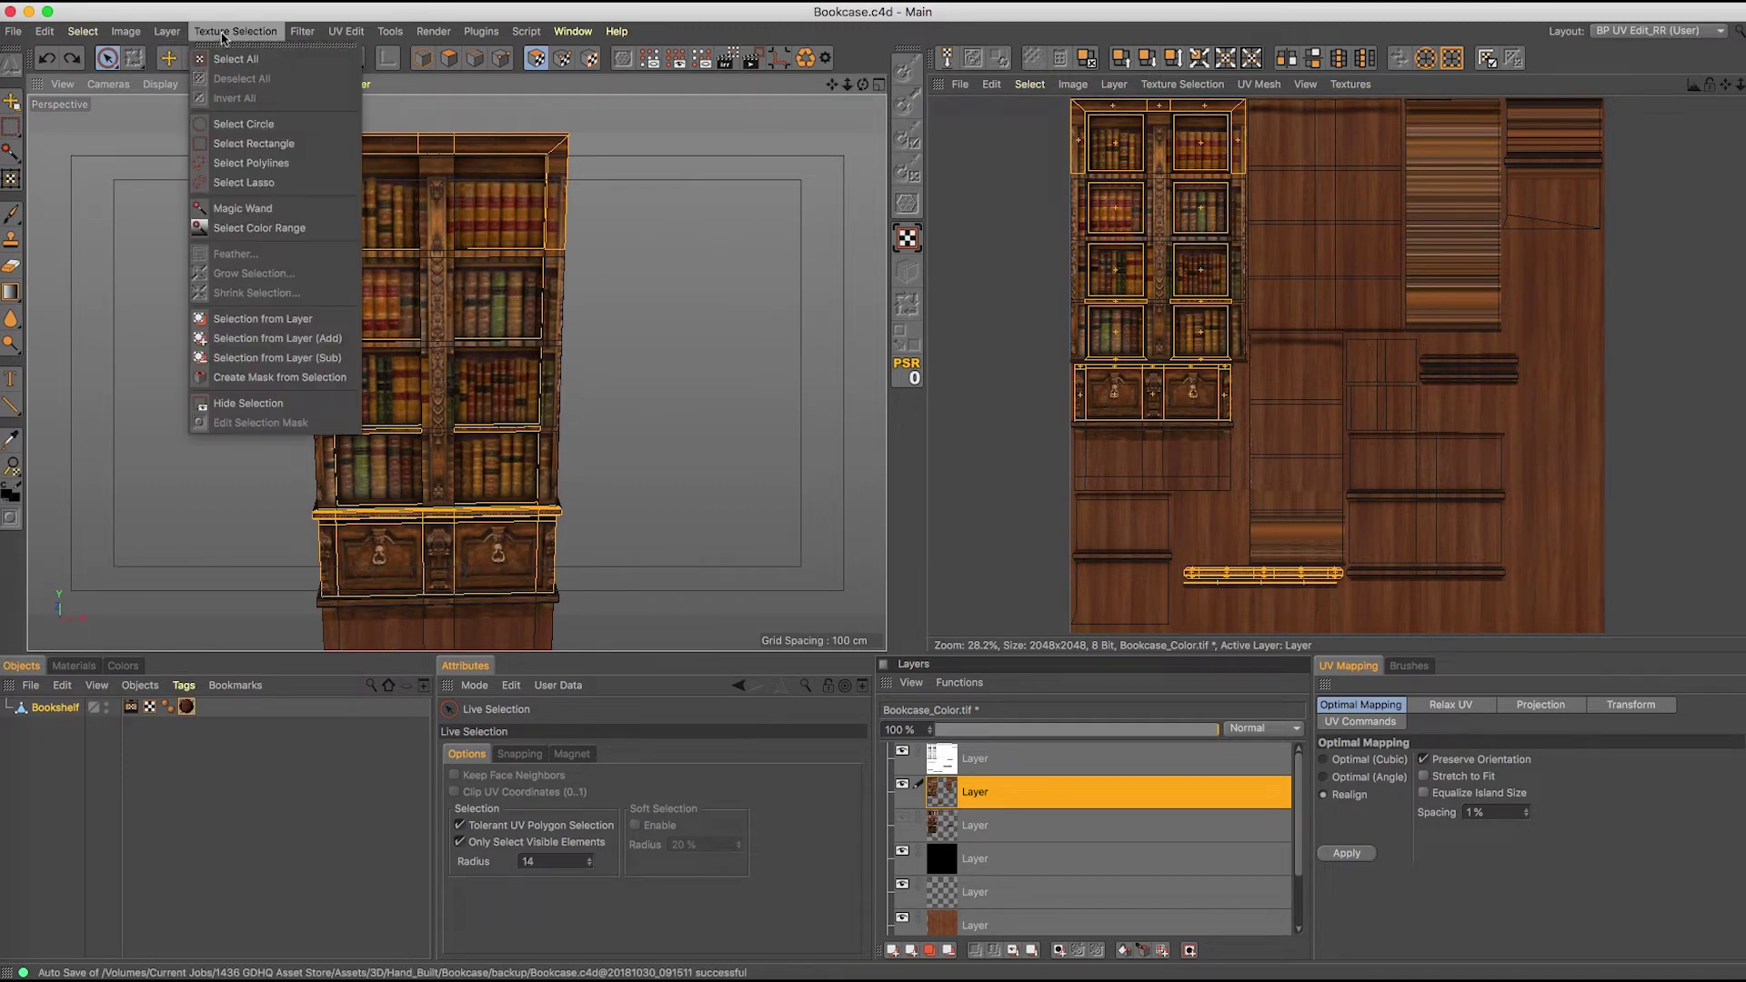
{"action": "left_click", "coordinate": [224, 378]}
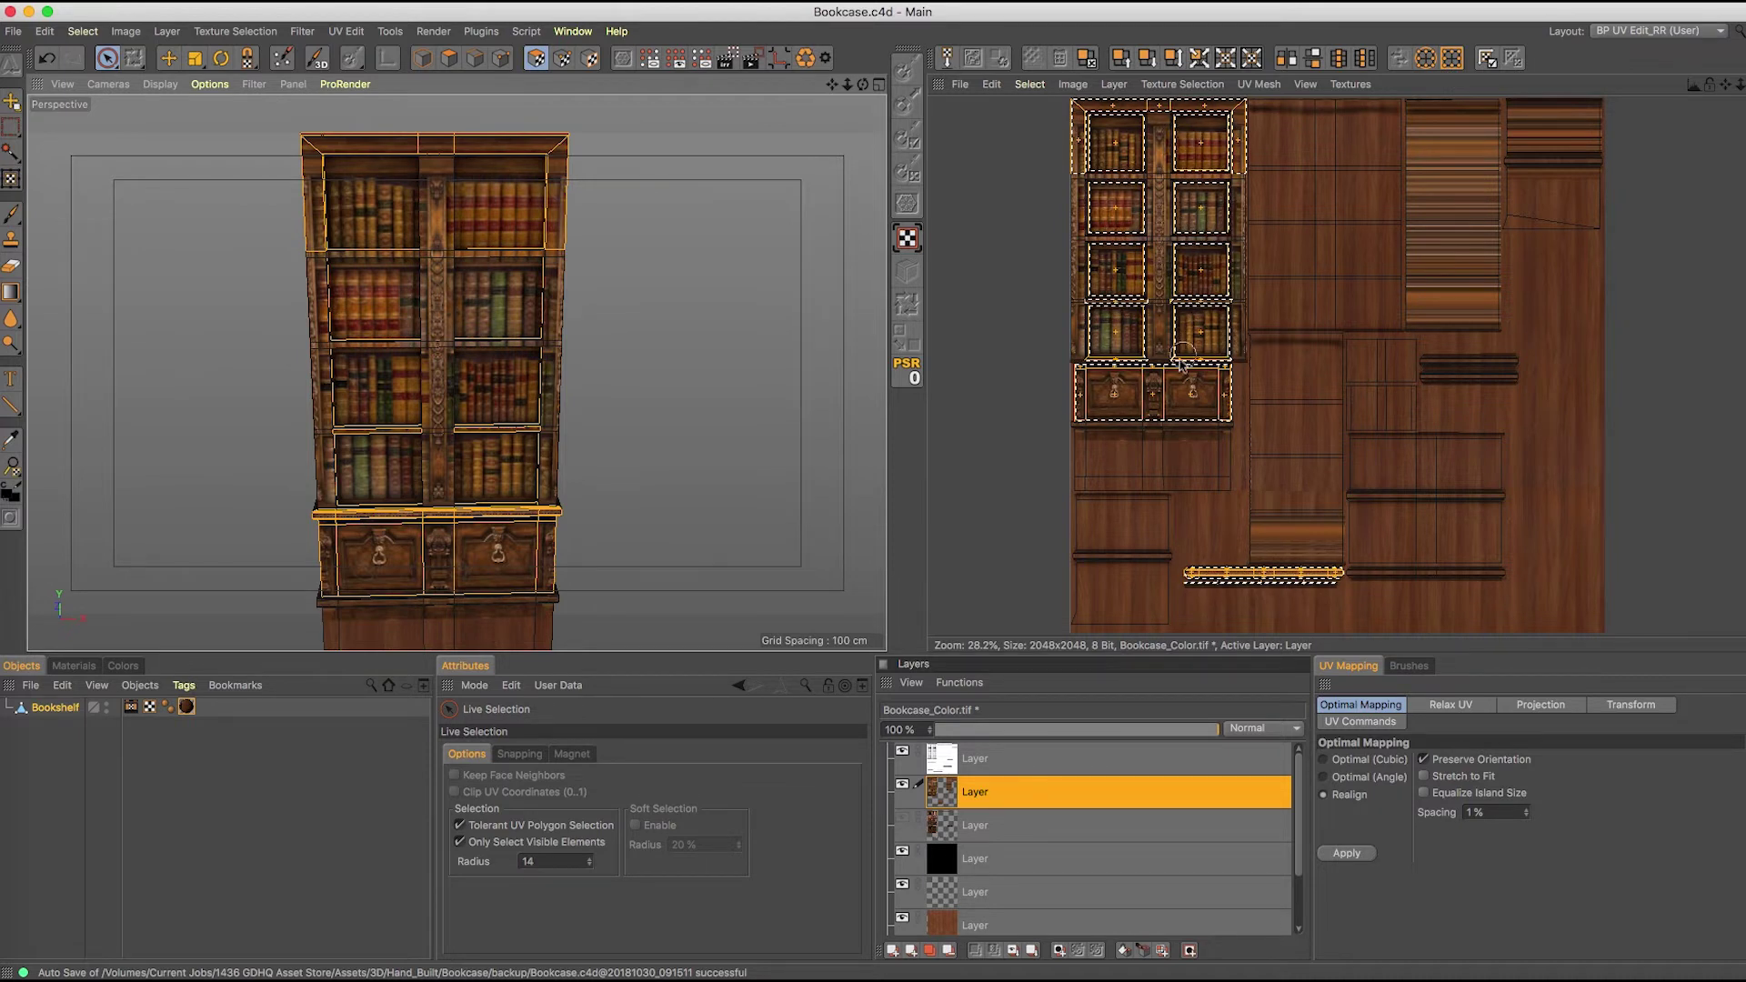
{"action": "key", "text": "ctrl+z"}
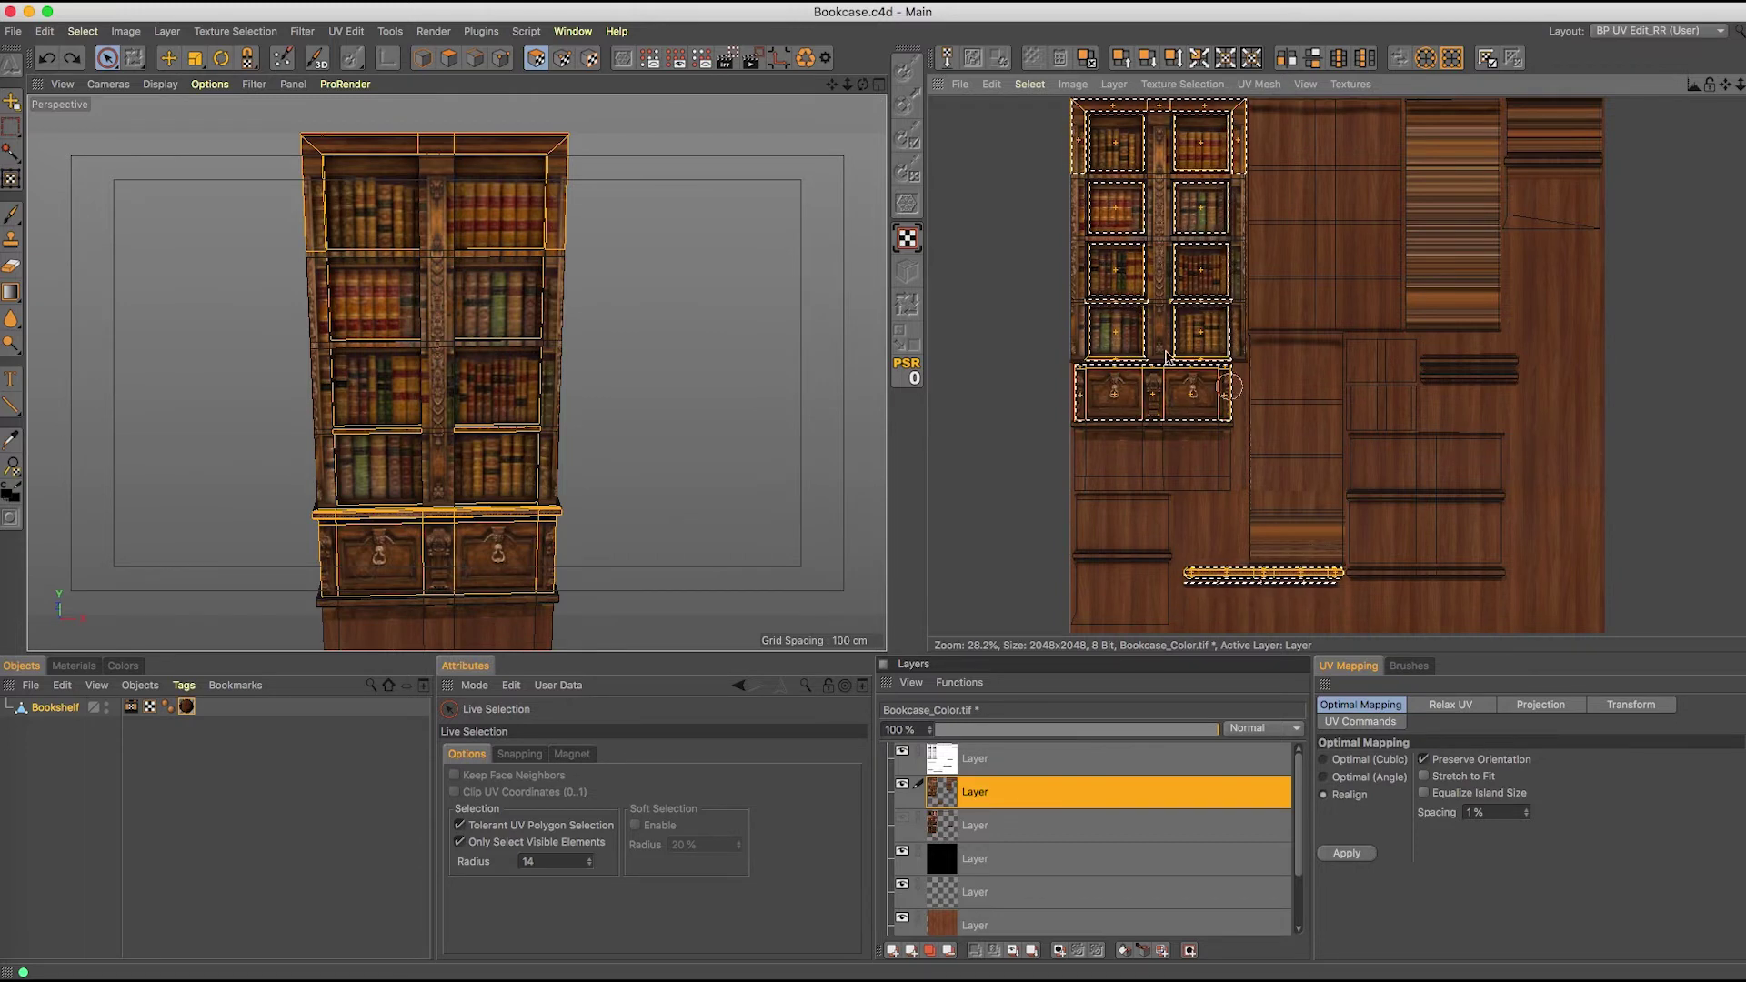
- With Rectangle Selection, invert the texture selection and cut the bookshelf texture outside the front faces
{"action": "left_click", "coordinate": [11, 127]}
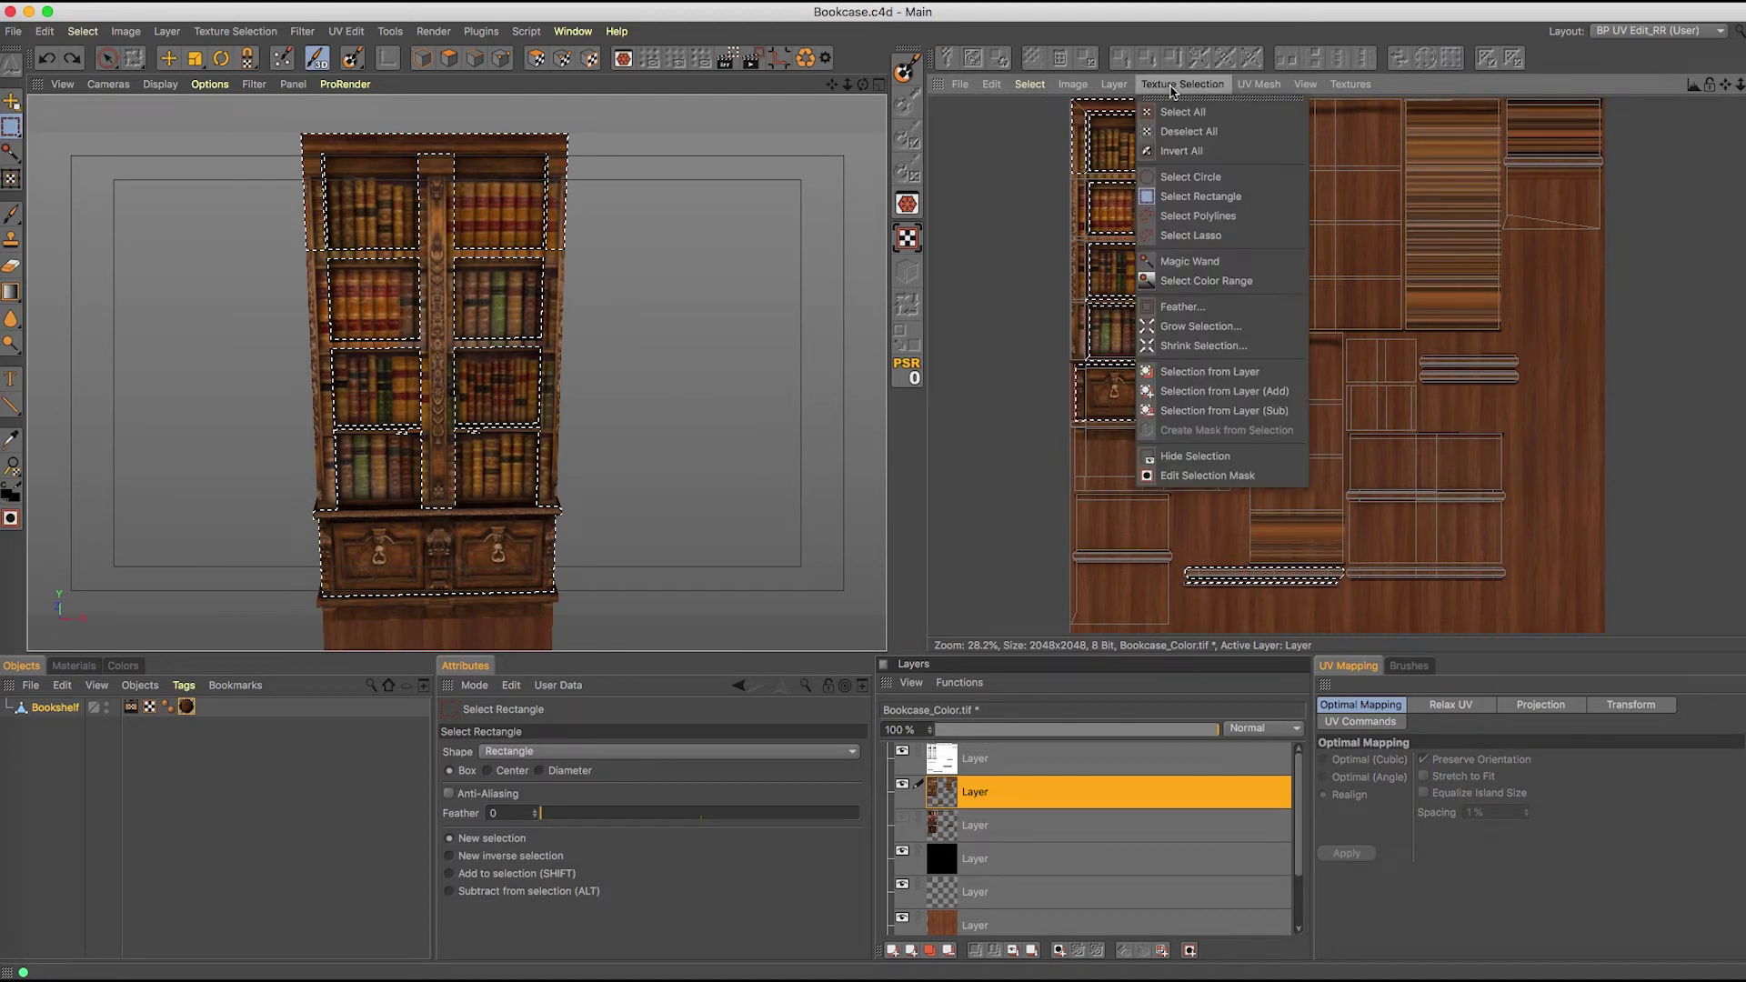
{"action": "left_click", "coordinate": [1189, 151]}
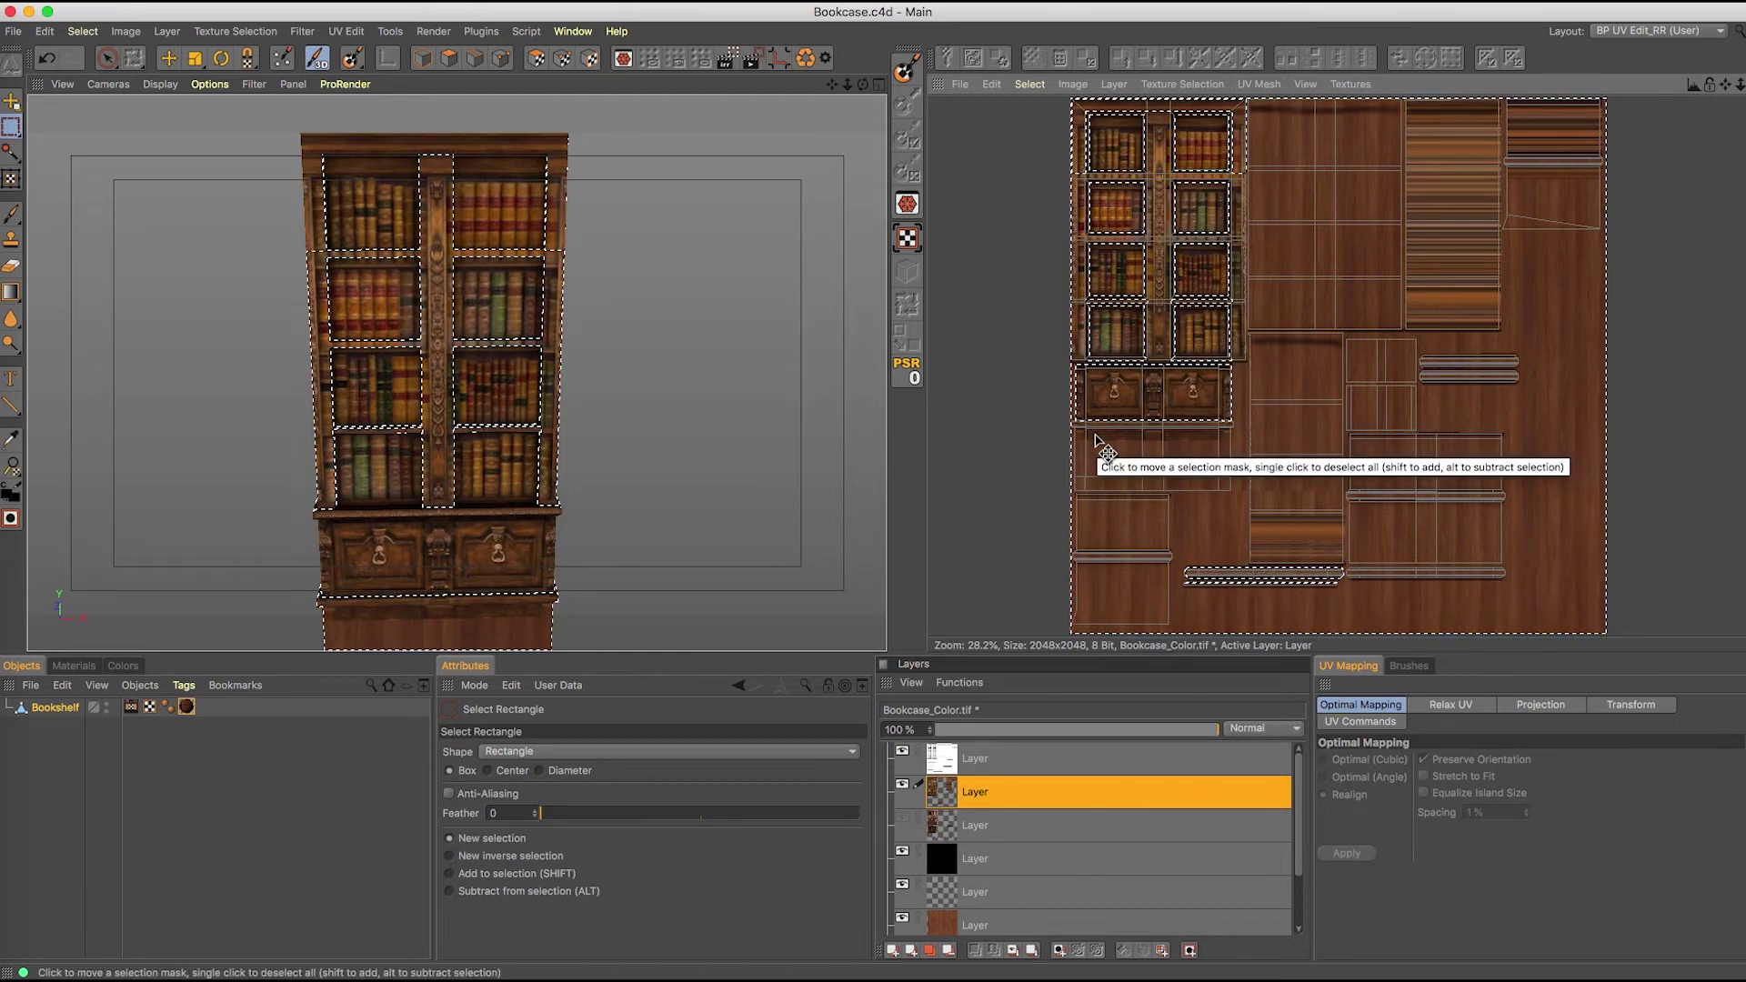
{"action": "left_click", "coordinate": [991, 84]}
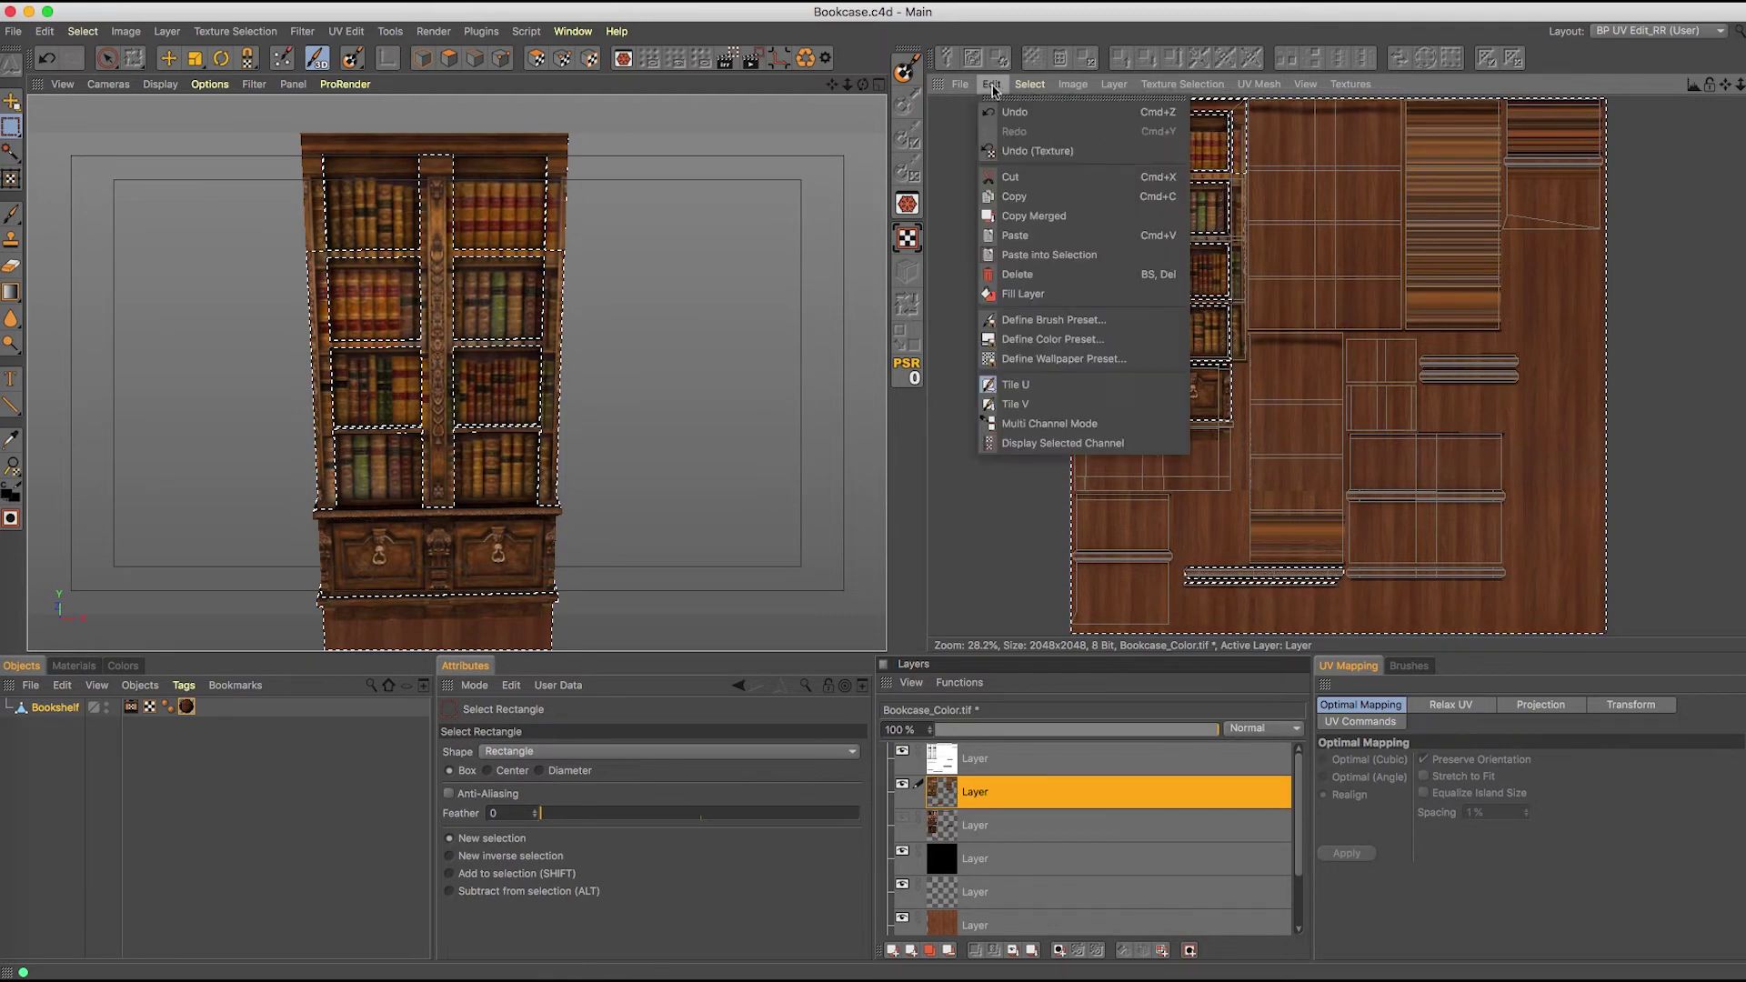
{"action": "left_click", "coordinate": [1013, 181]}
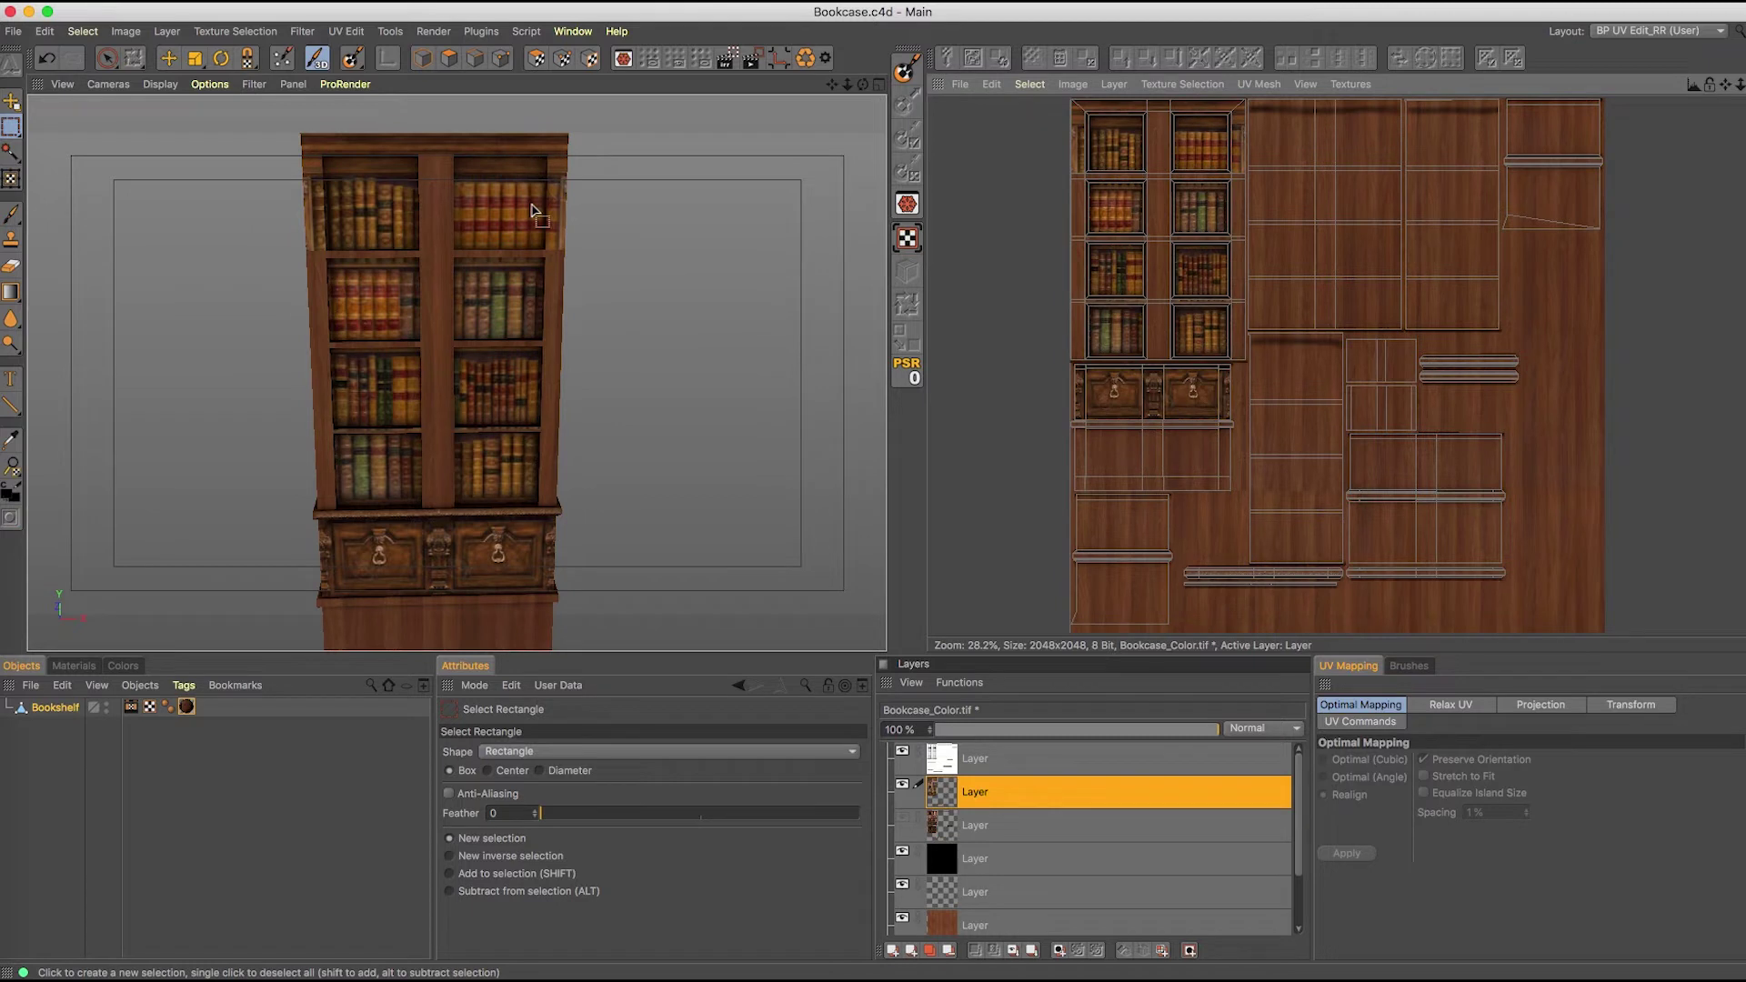
{"action": "left_click_drag", "start_coordinate": [542, 211], "coordinate": [553, 269], "text": "alt"}
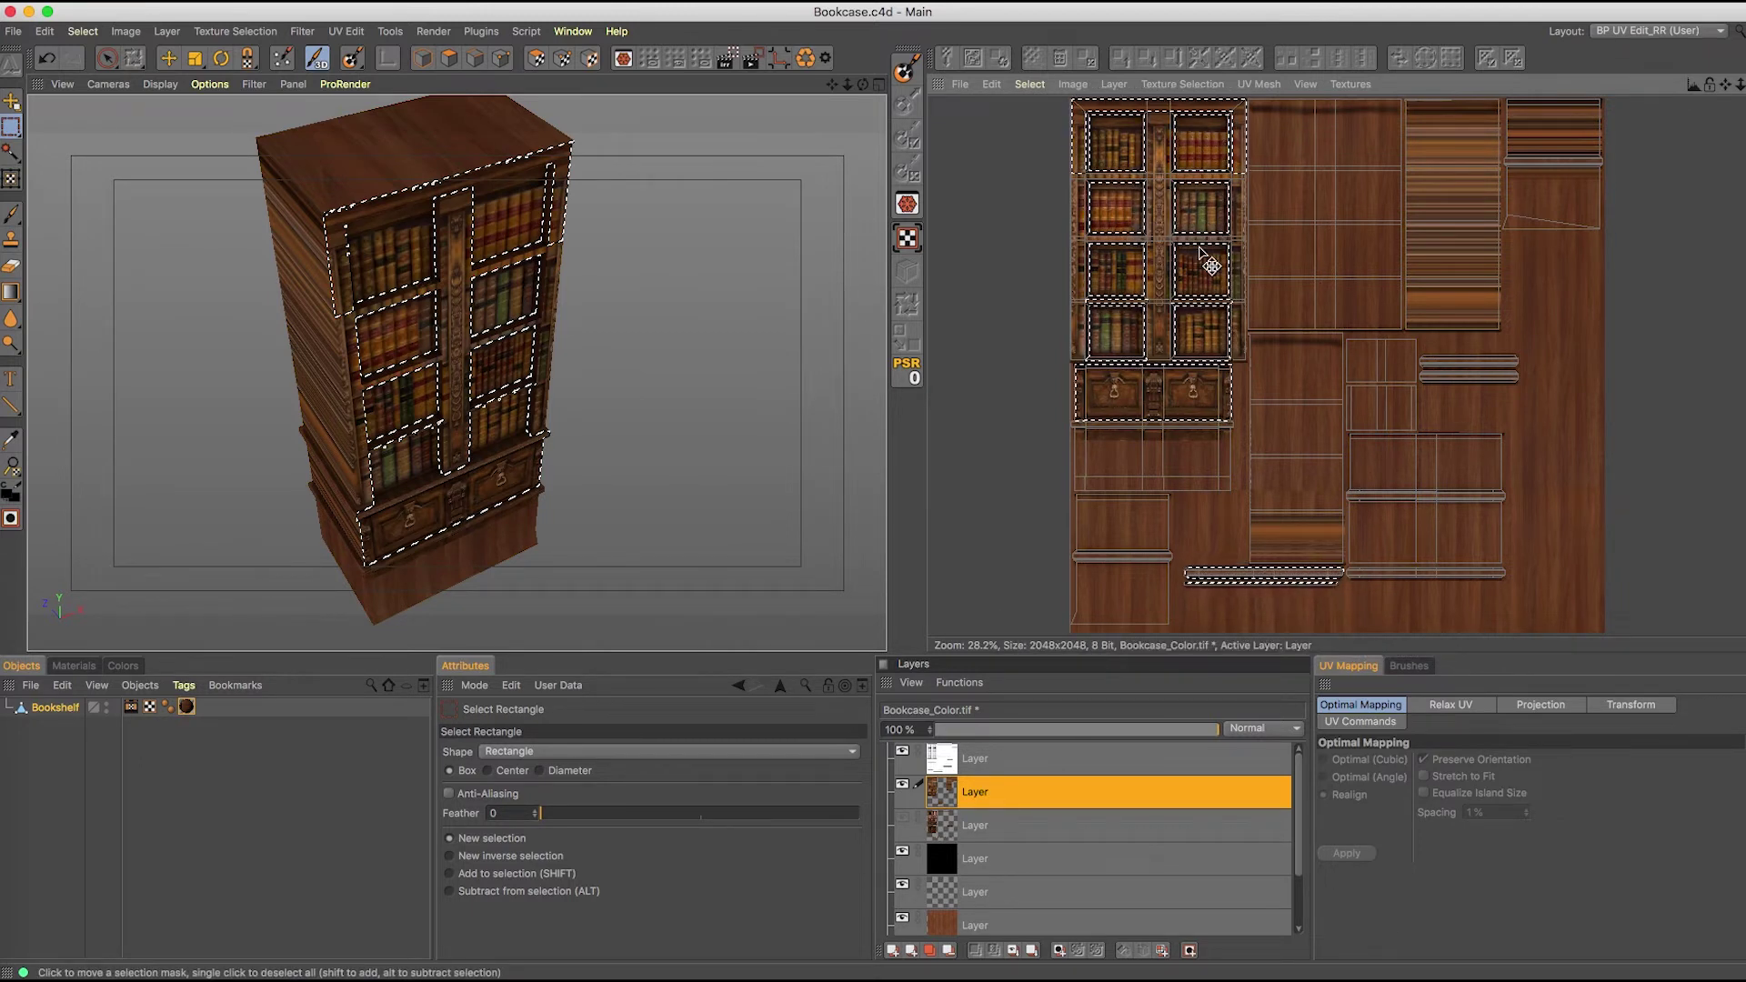
- Add a layer mask to the bookshelf layer, make the mask active, and clear the texture selection
{"action": "left_click", "coordinate": [1058, 950]}
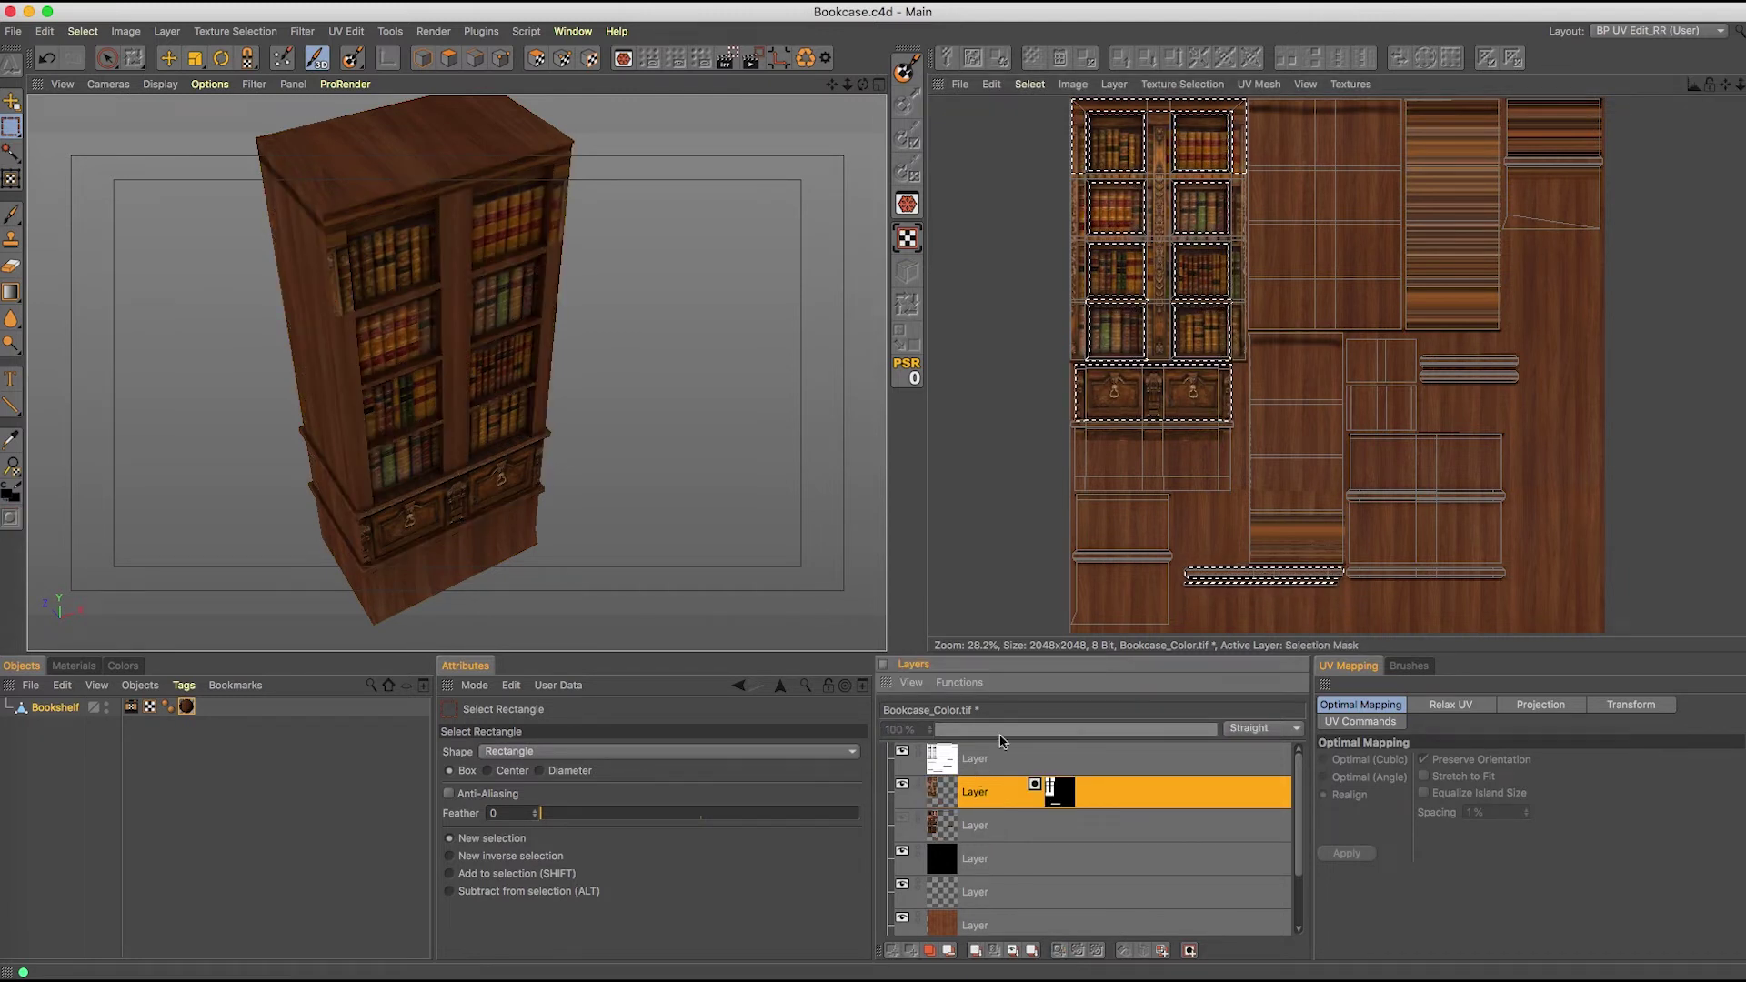
{"action": "left_click", "coordinate": [982, 761]}
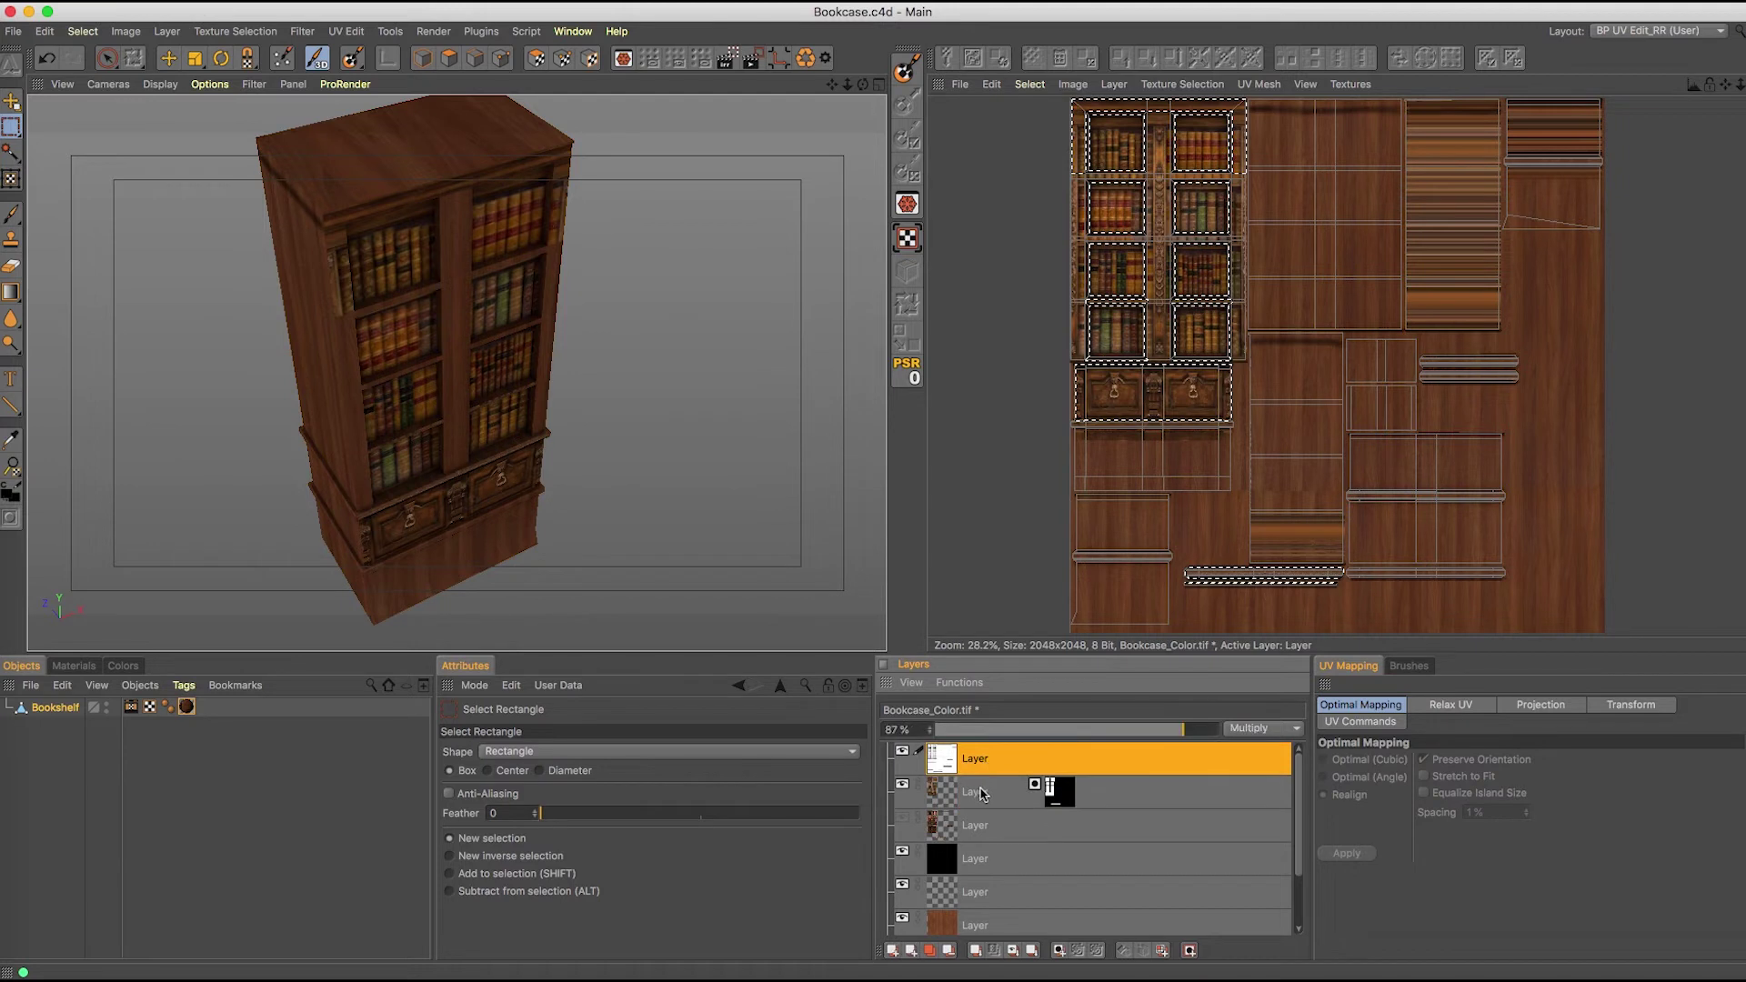
{"action": "left_click", "coordinate": [982, 794]}
{"action": "left_click", "coordinate": [1057, 790]}
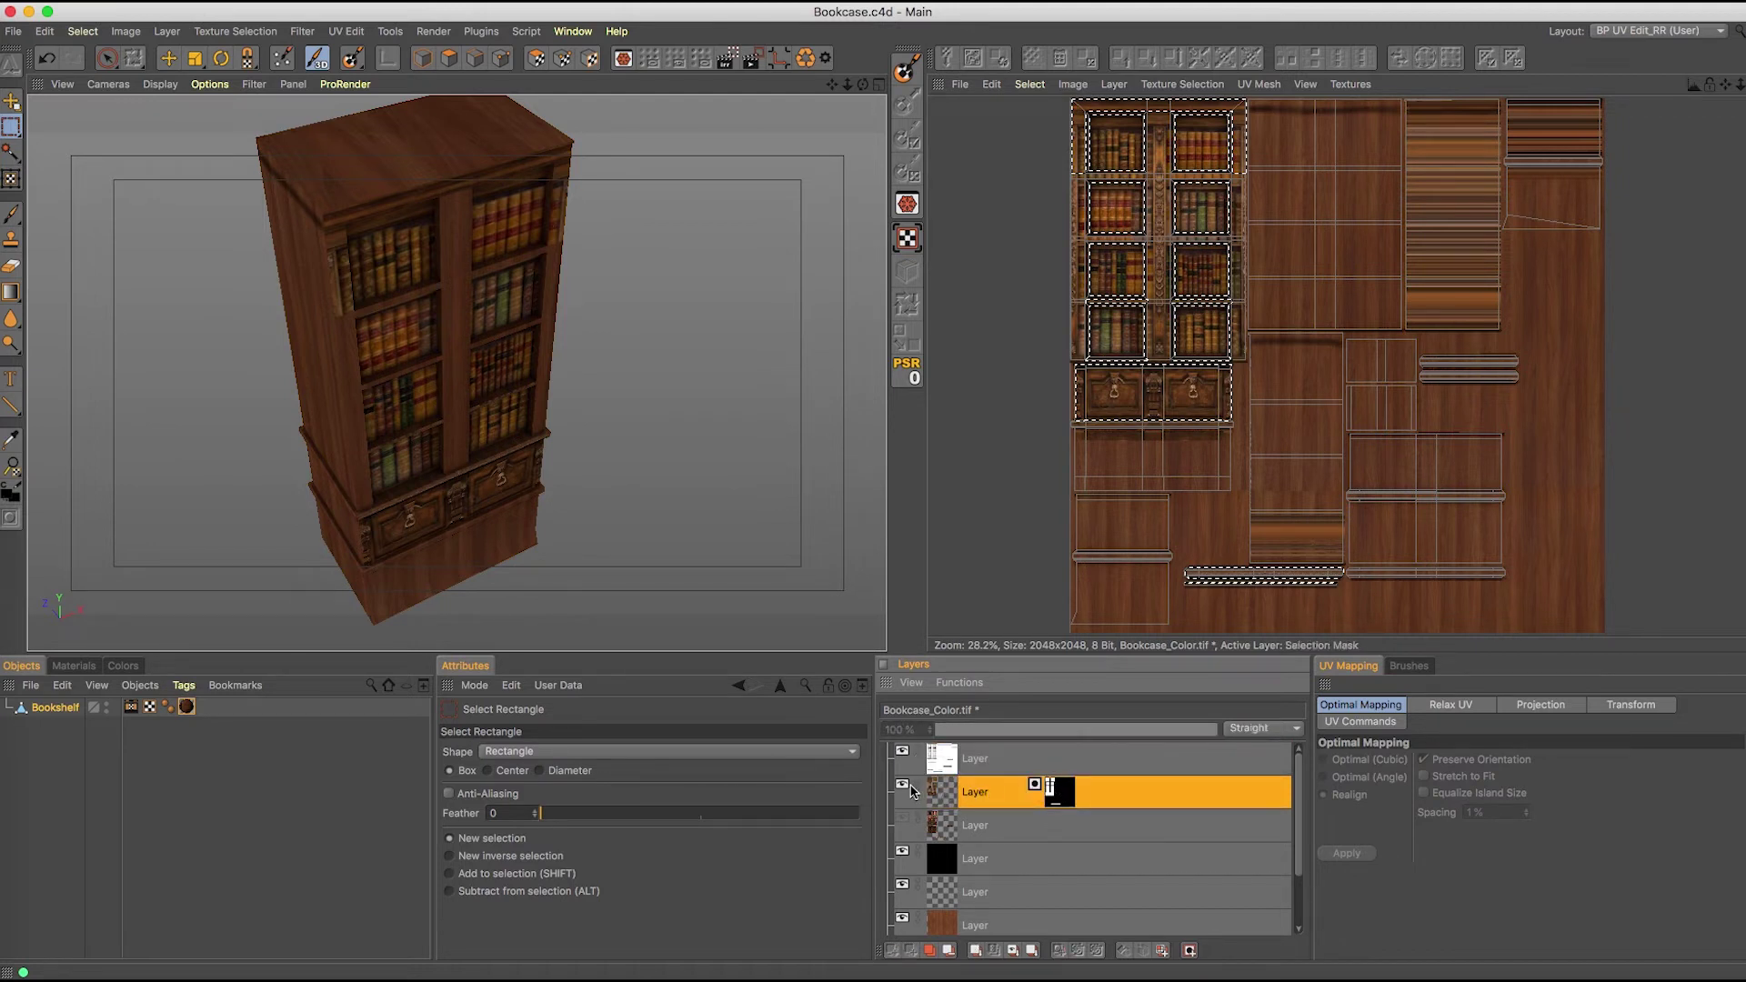
{"action": "left_click", "coordinate": [1496, 325]}
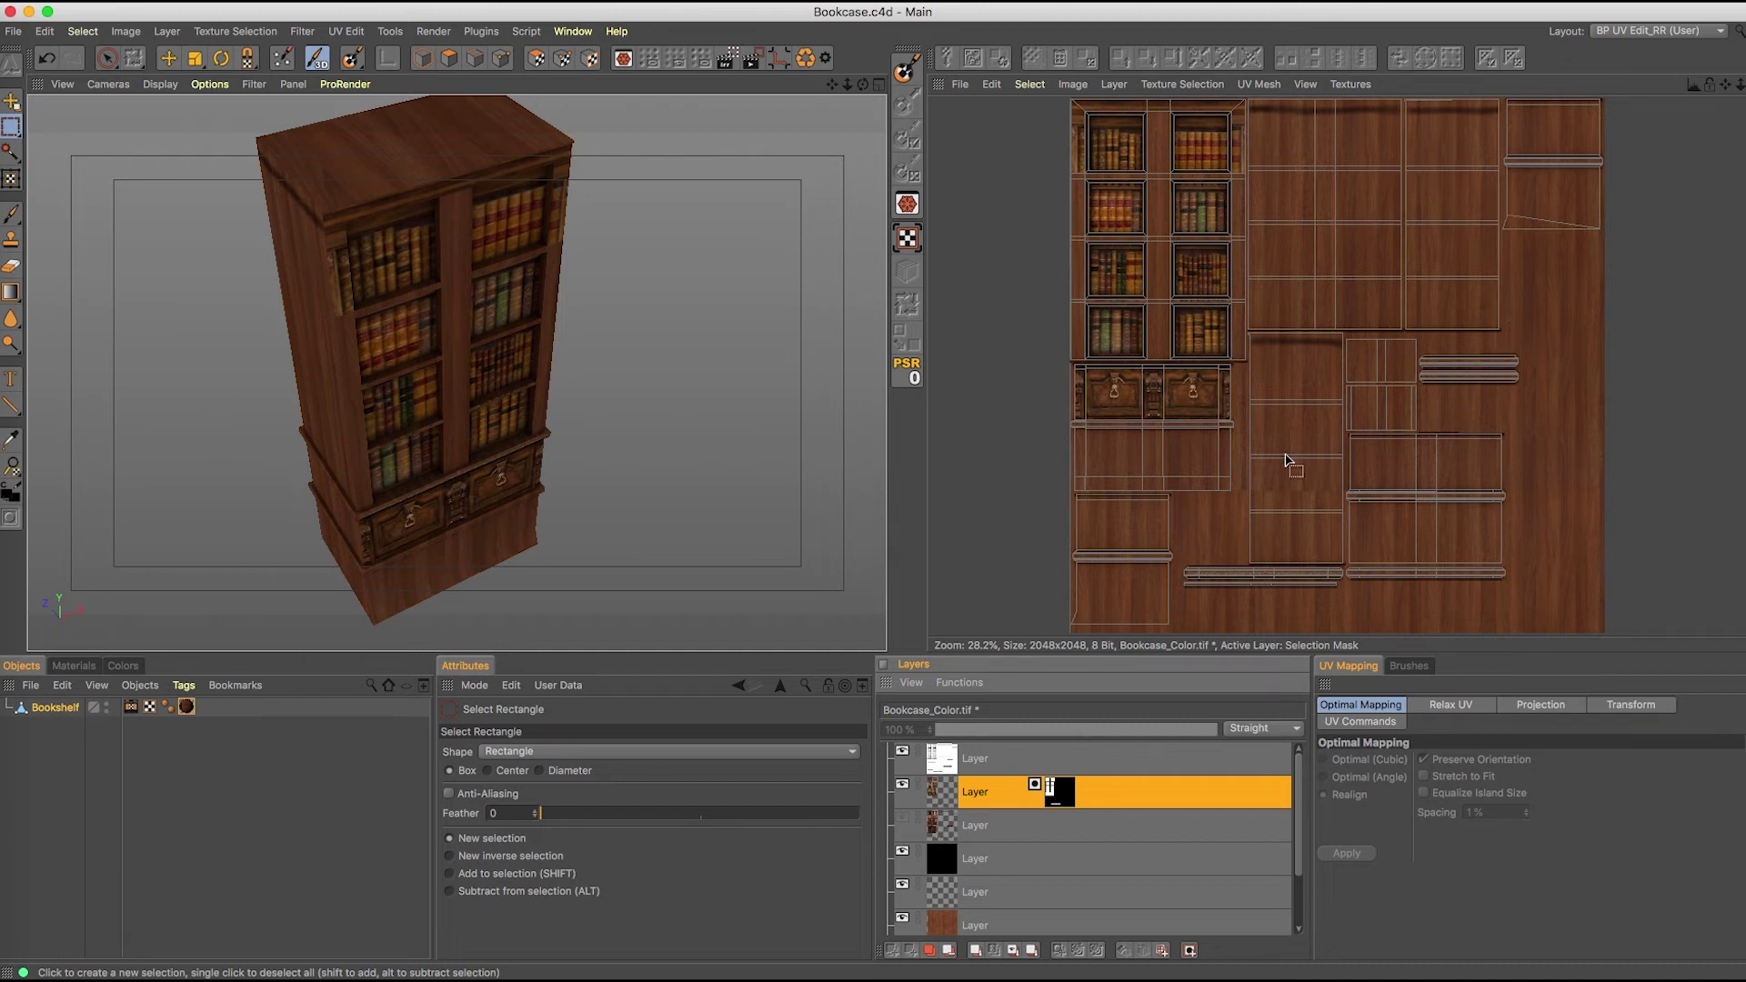
{"action": "left_click_drag", "start_coordinate": [473, 360], "coordinate": [411, 364], "text": "alt"}
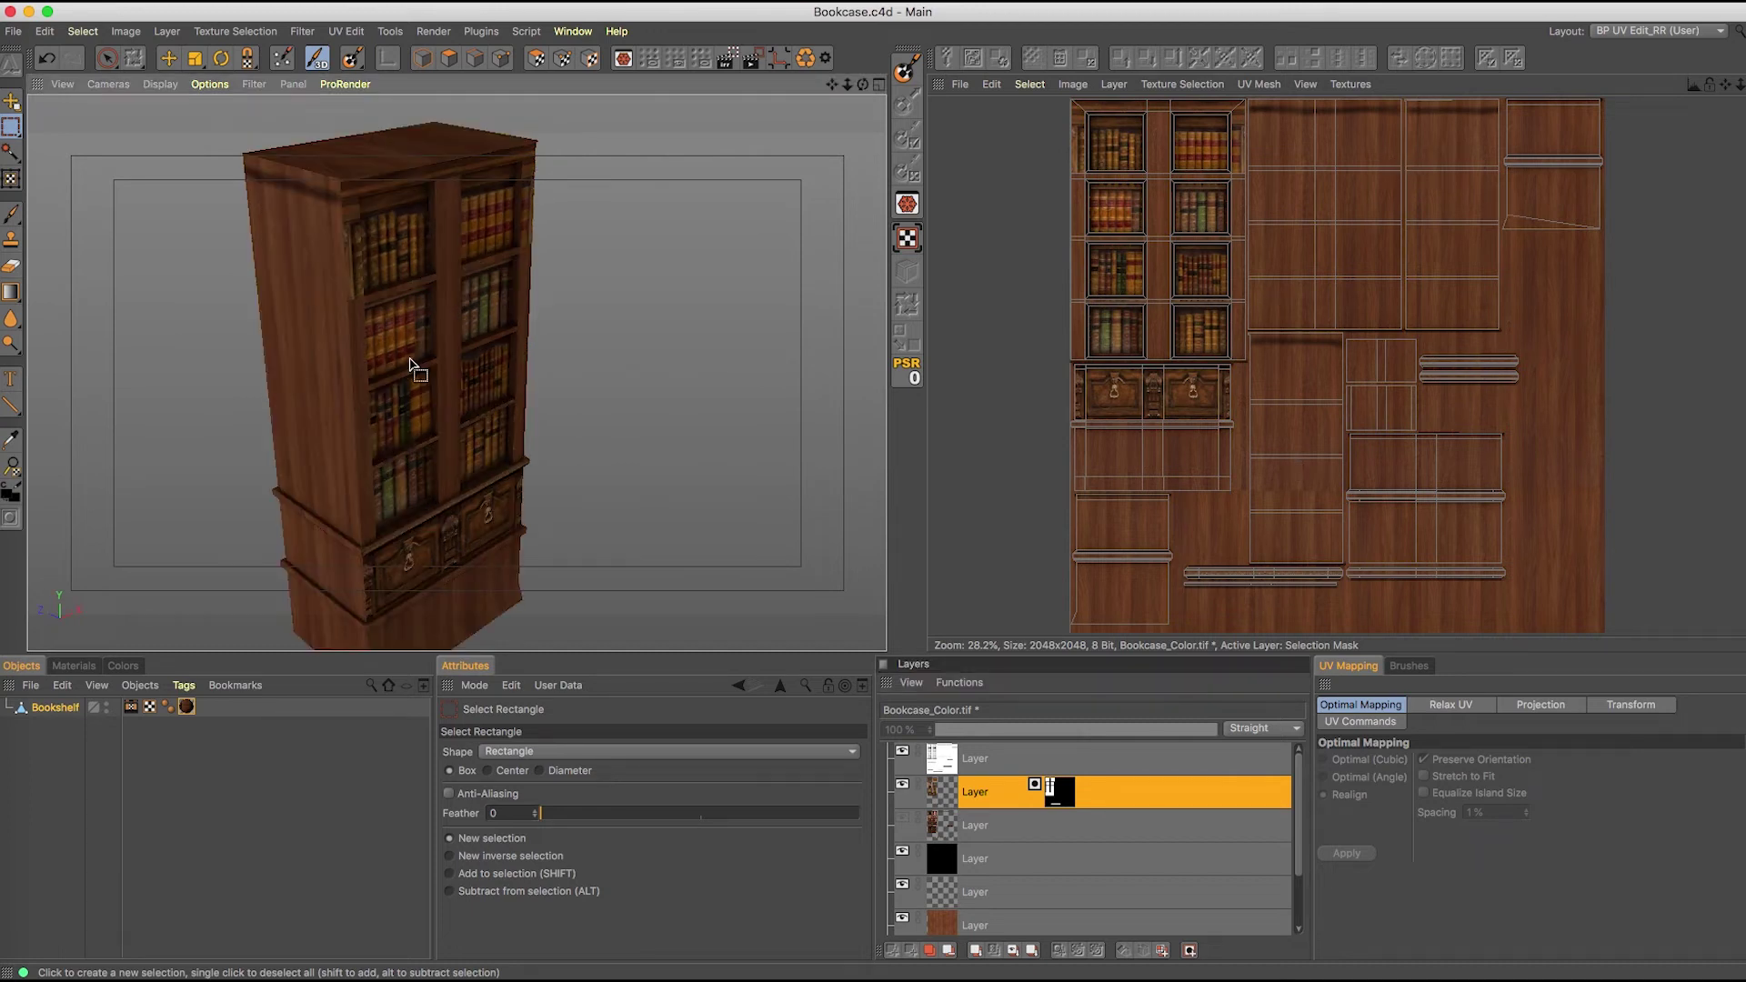